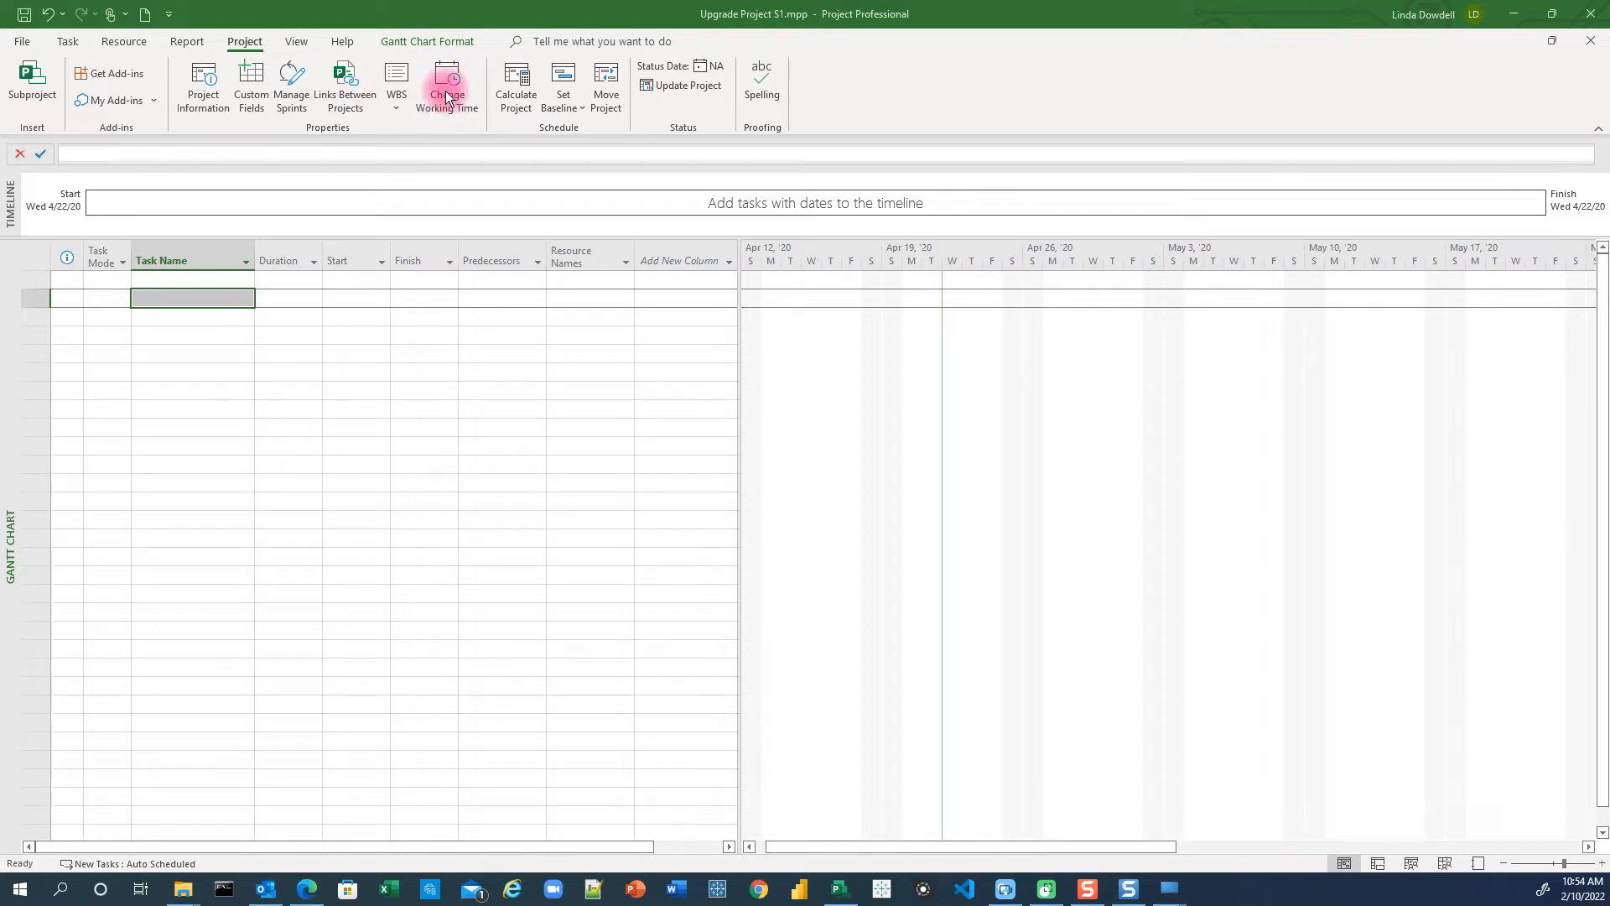
# Add a working-time exception named "Martin Luther King Jr." to the Standard project calendar
pyautogui.click(447, 96)
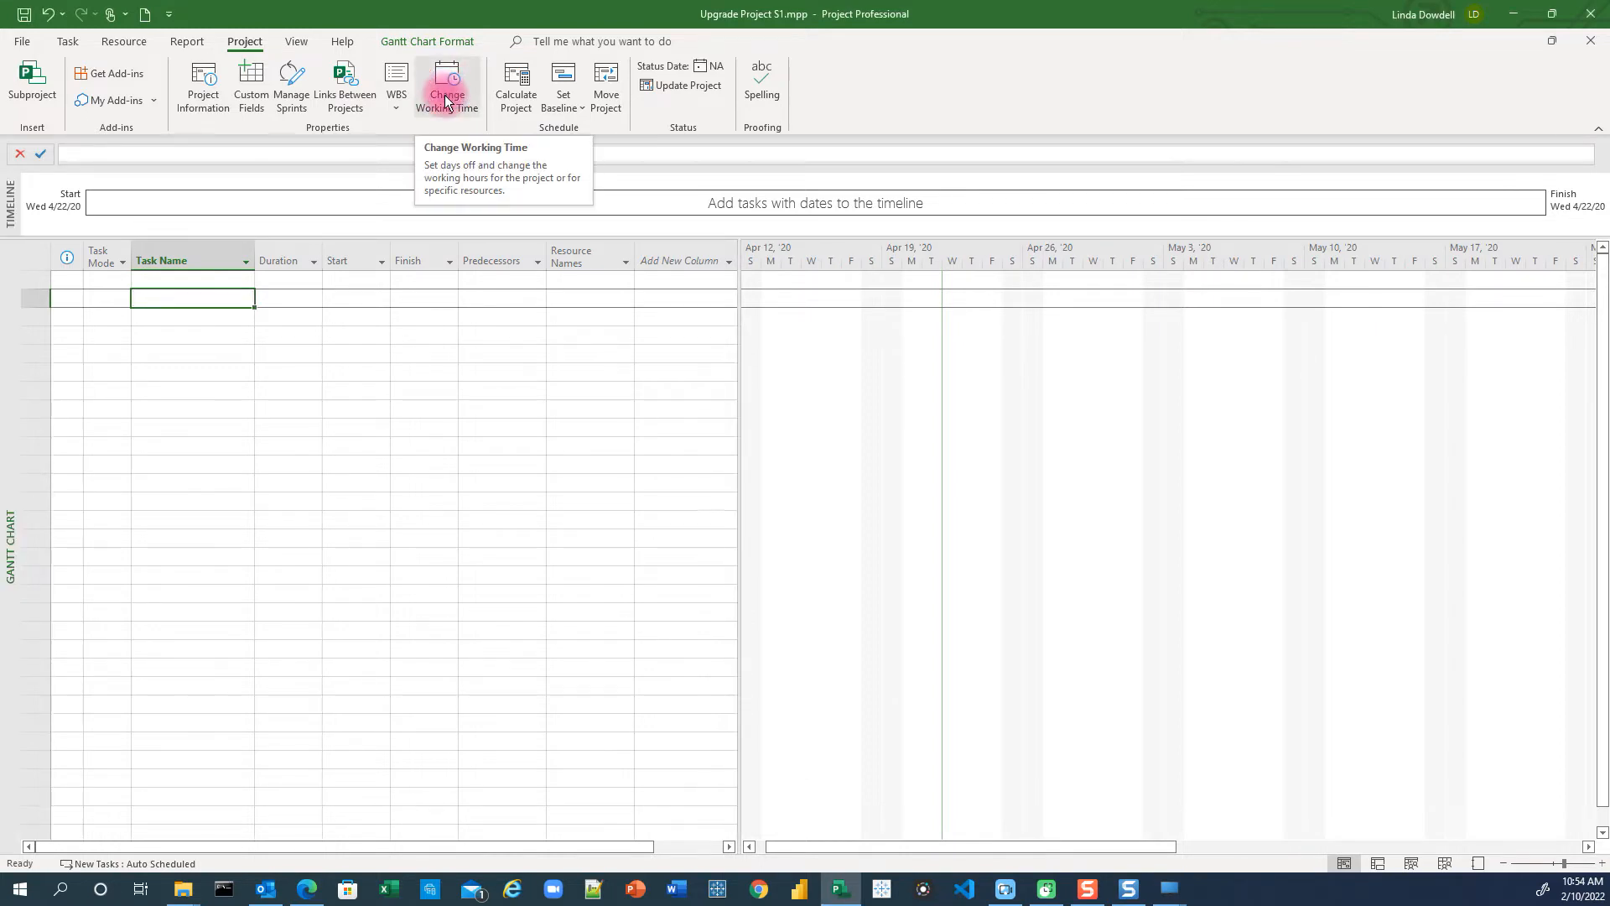
pyautogui.click(447, 97)
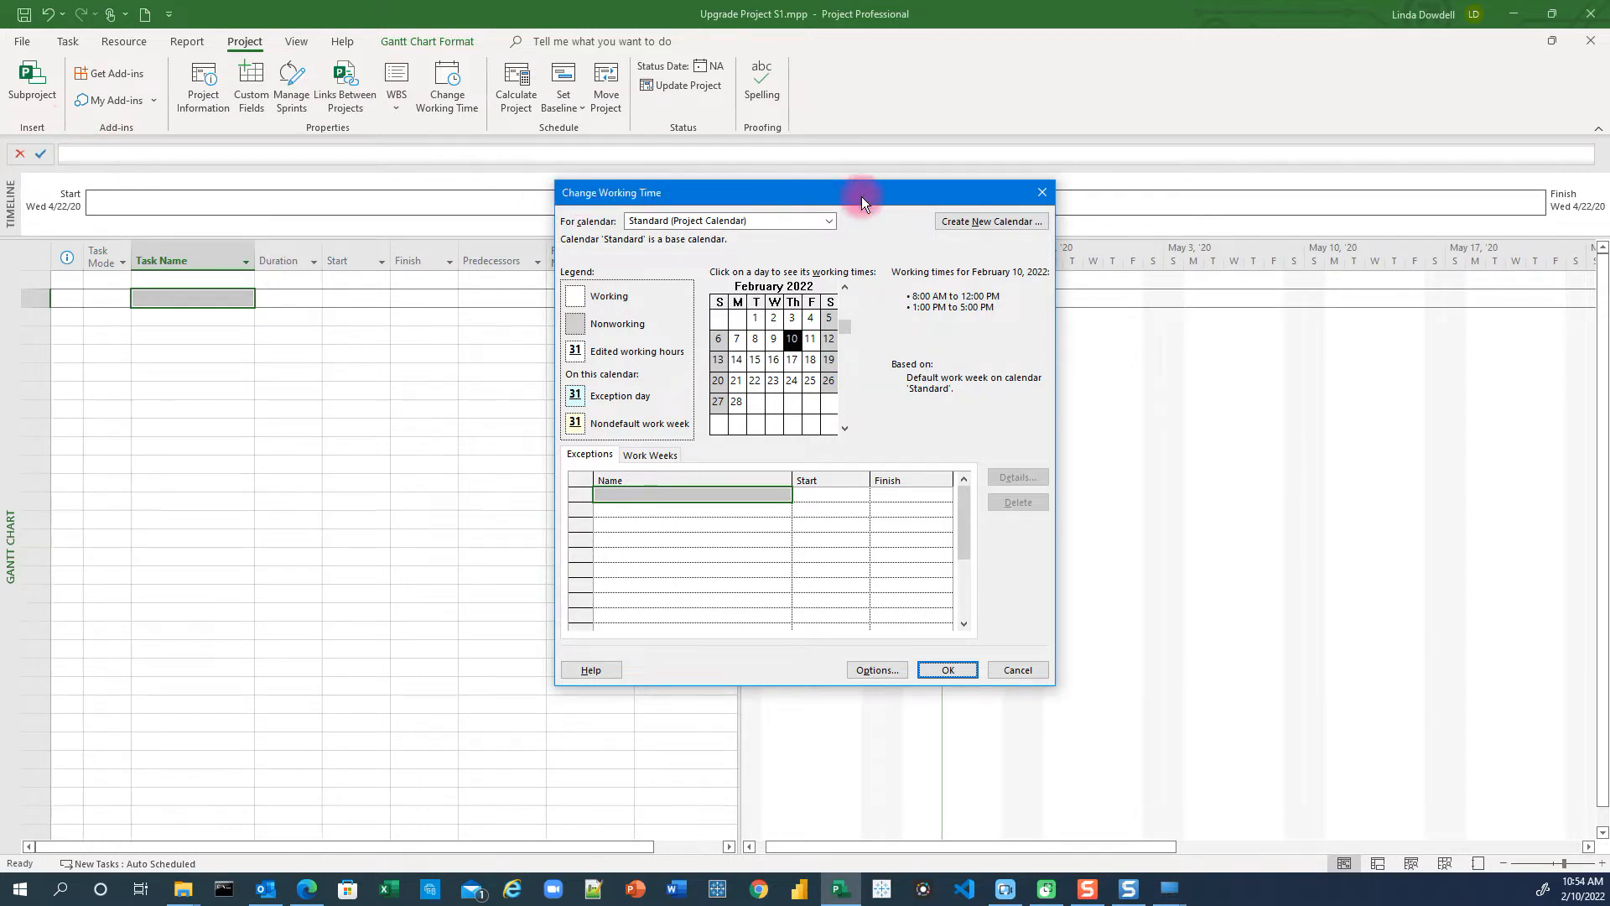
pyautogui.moveTo(795, 195); pyautogui.dragTo(527, 190)
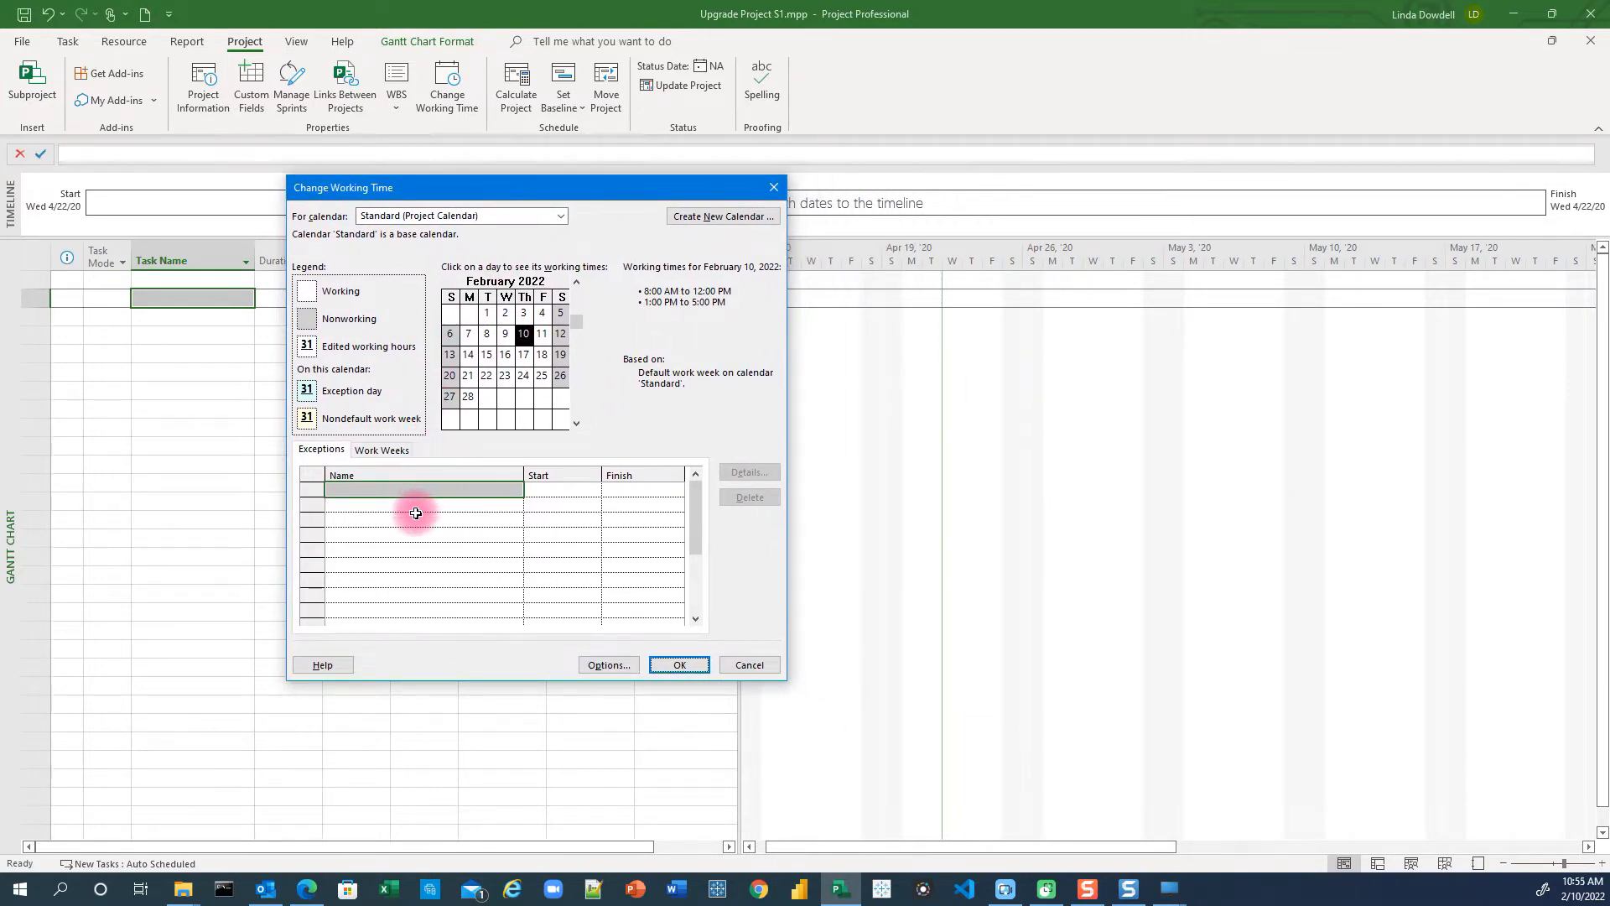
pyautogui.click(308, 449)
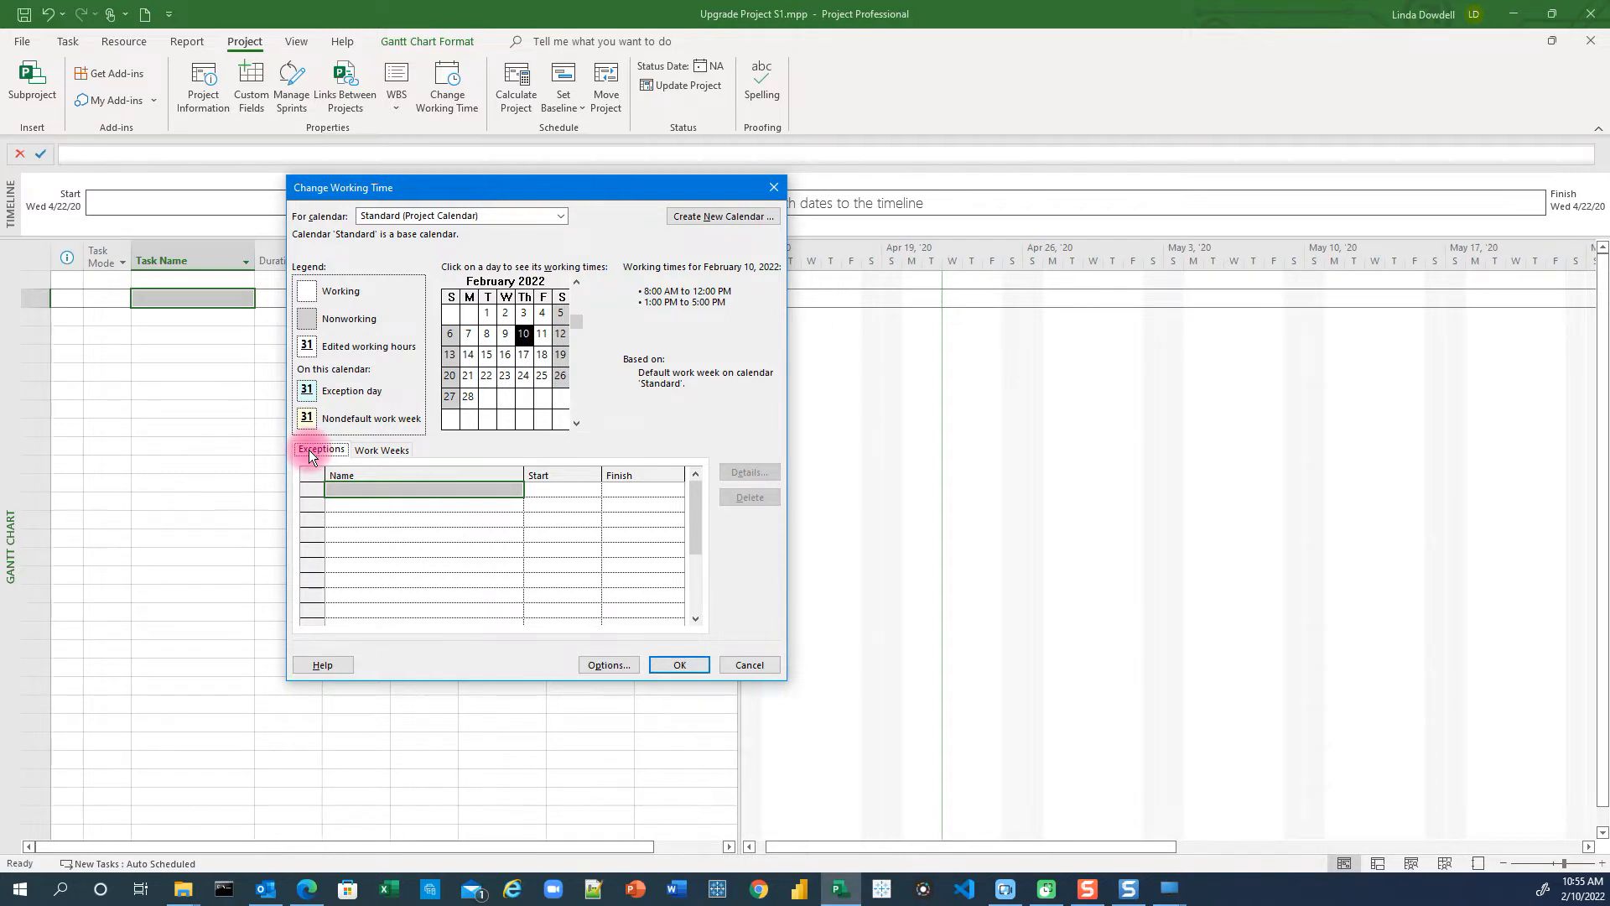
pyautogui.click(365, 491)
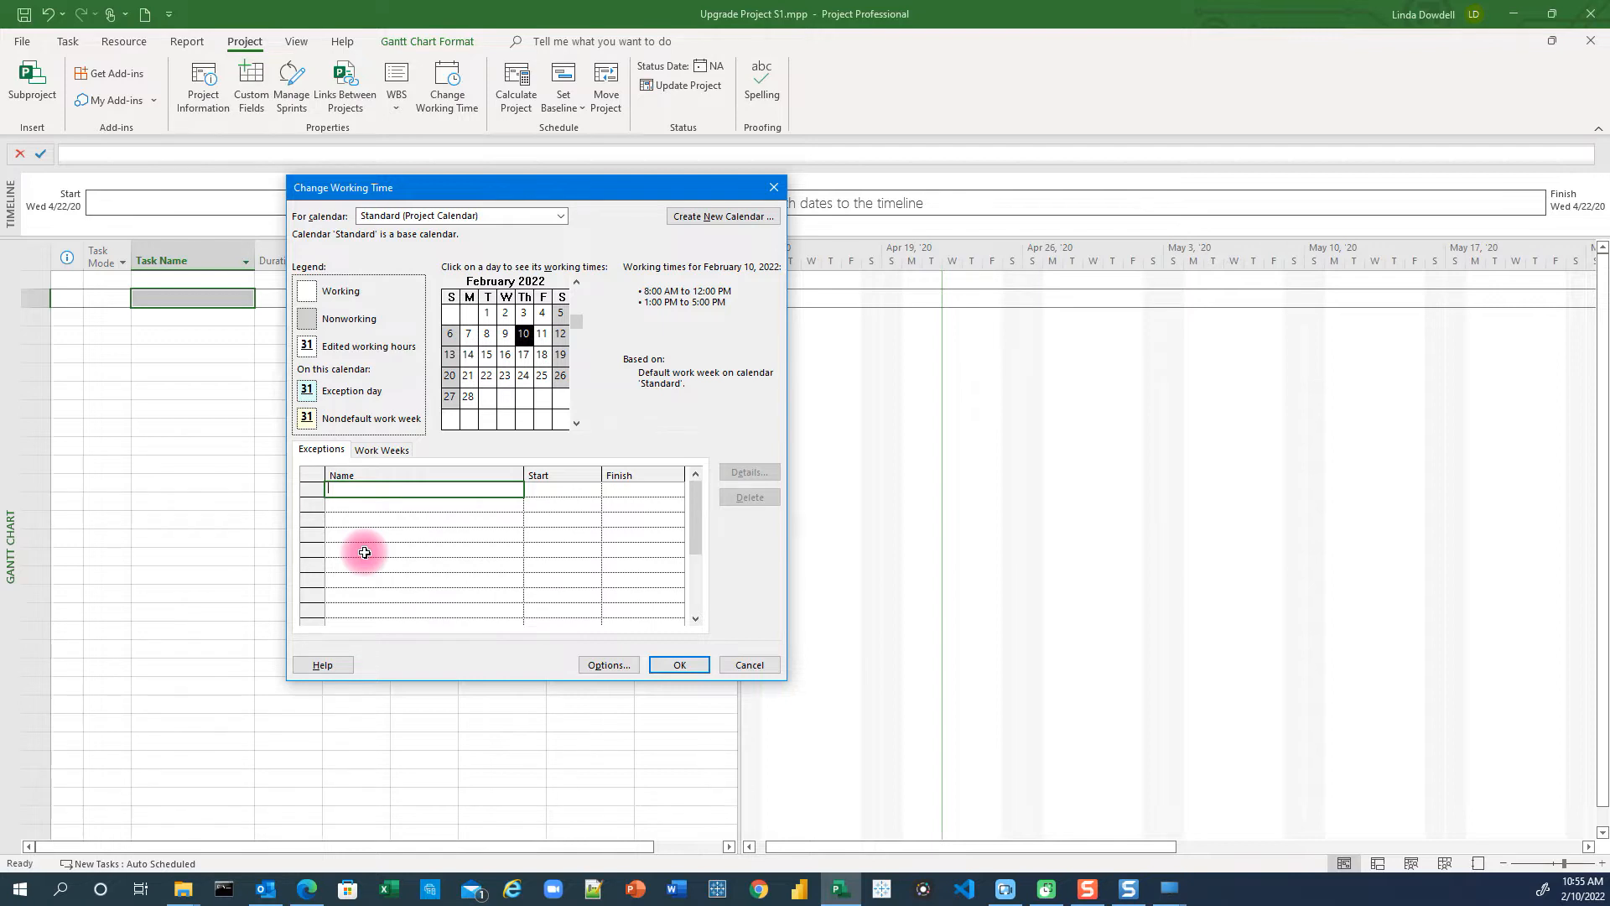
pyautogui.write('Martin Luther King Jr.')
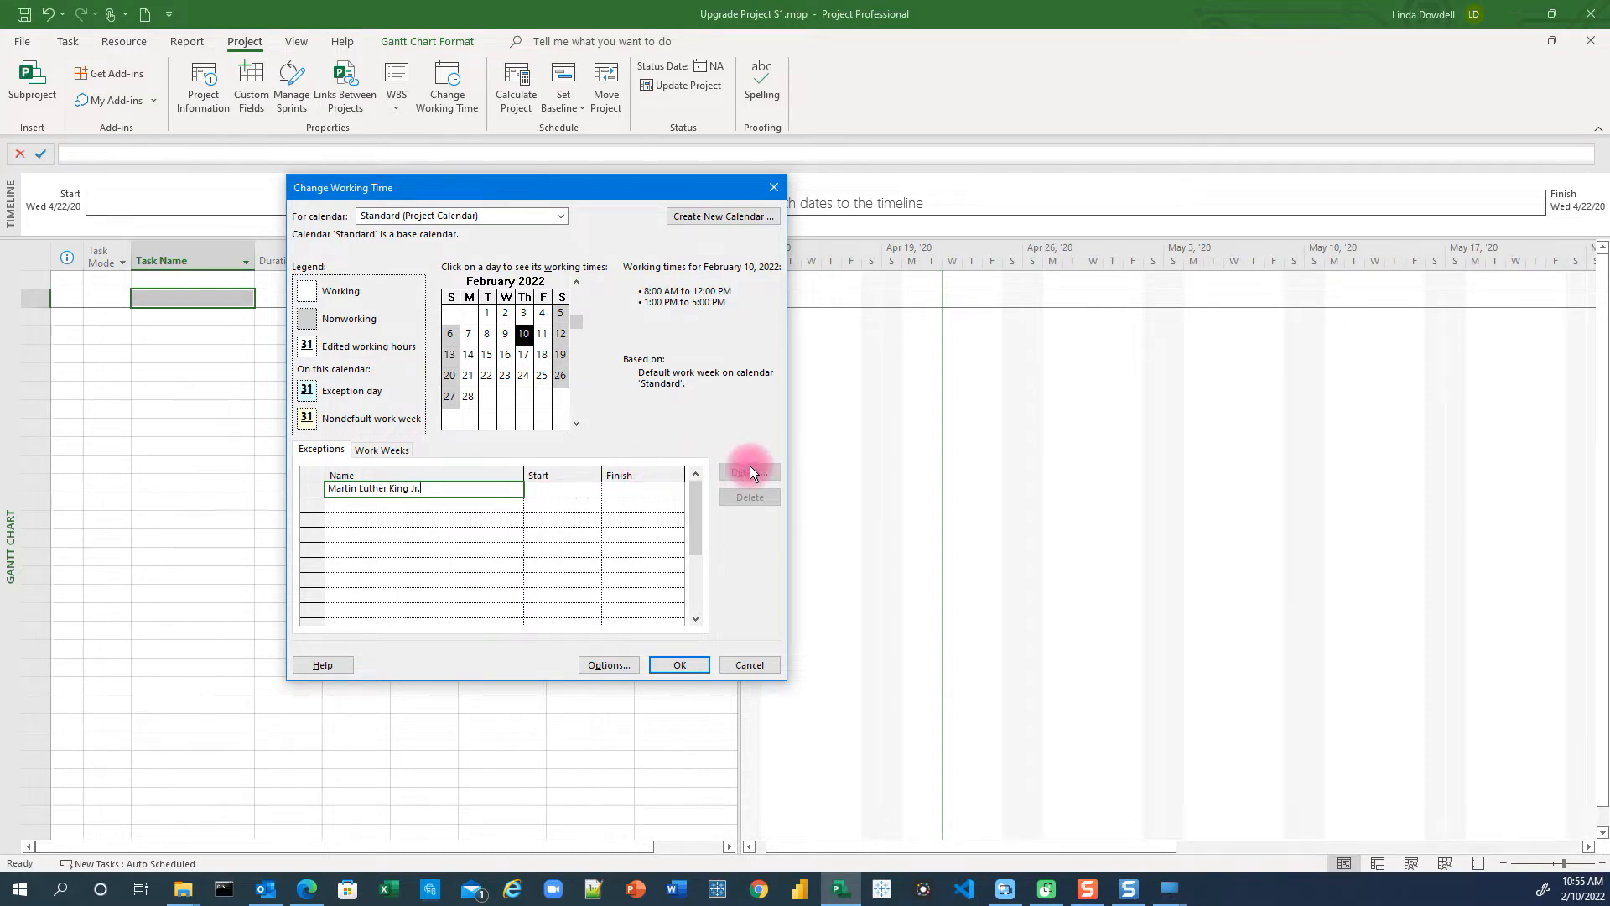
pyautogui.click(558, 489)
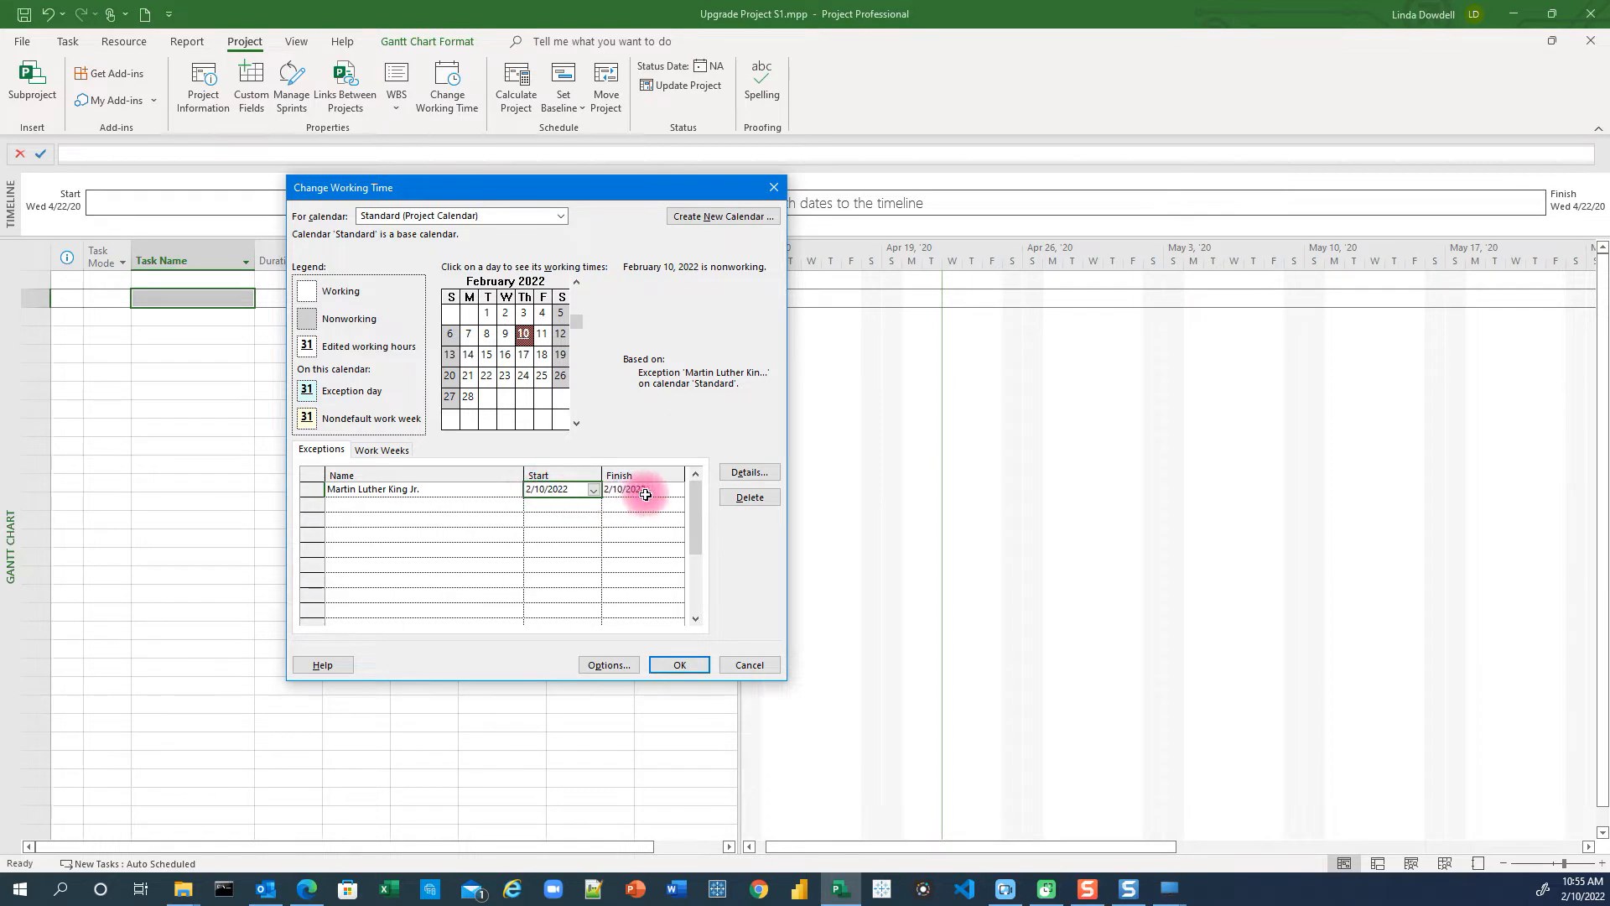
# Make the Martin Luther King Jr. exception recur yearly on the third Monday of April
pyautogui.click(749, 473)
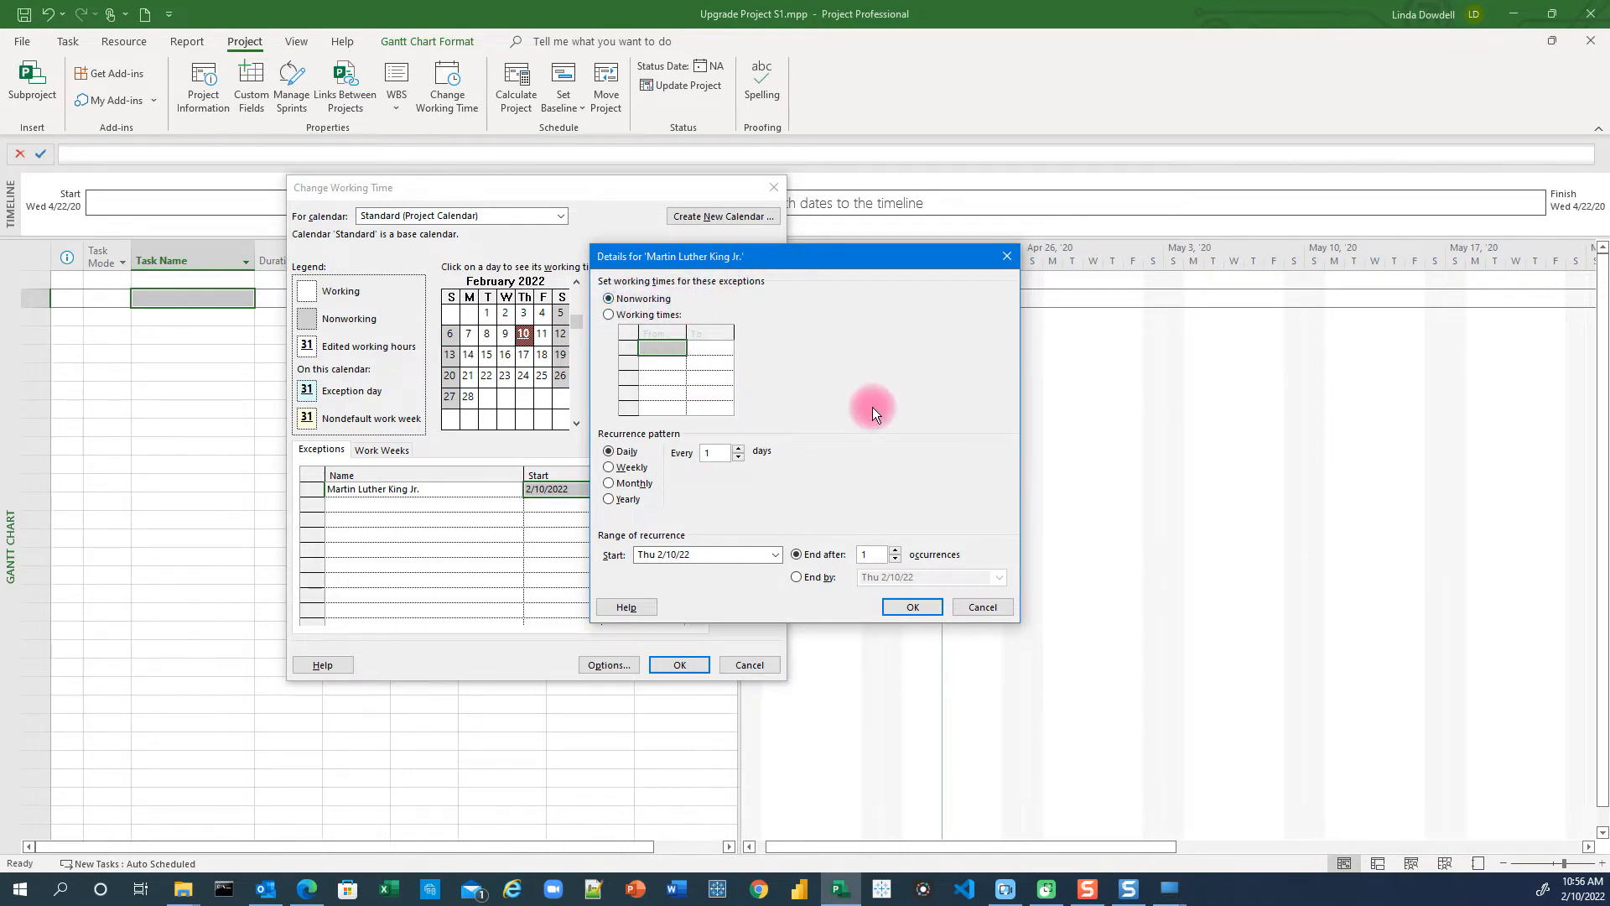
pyautogui.click(610, 499)
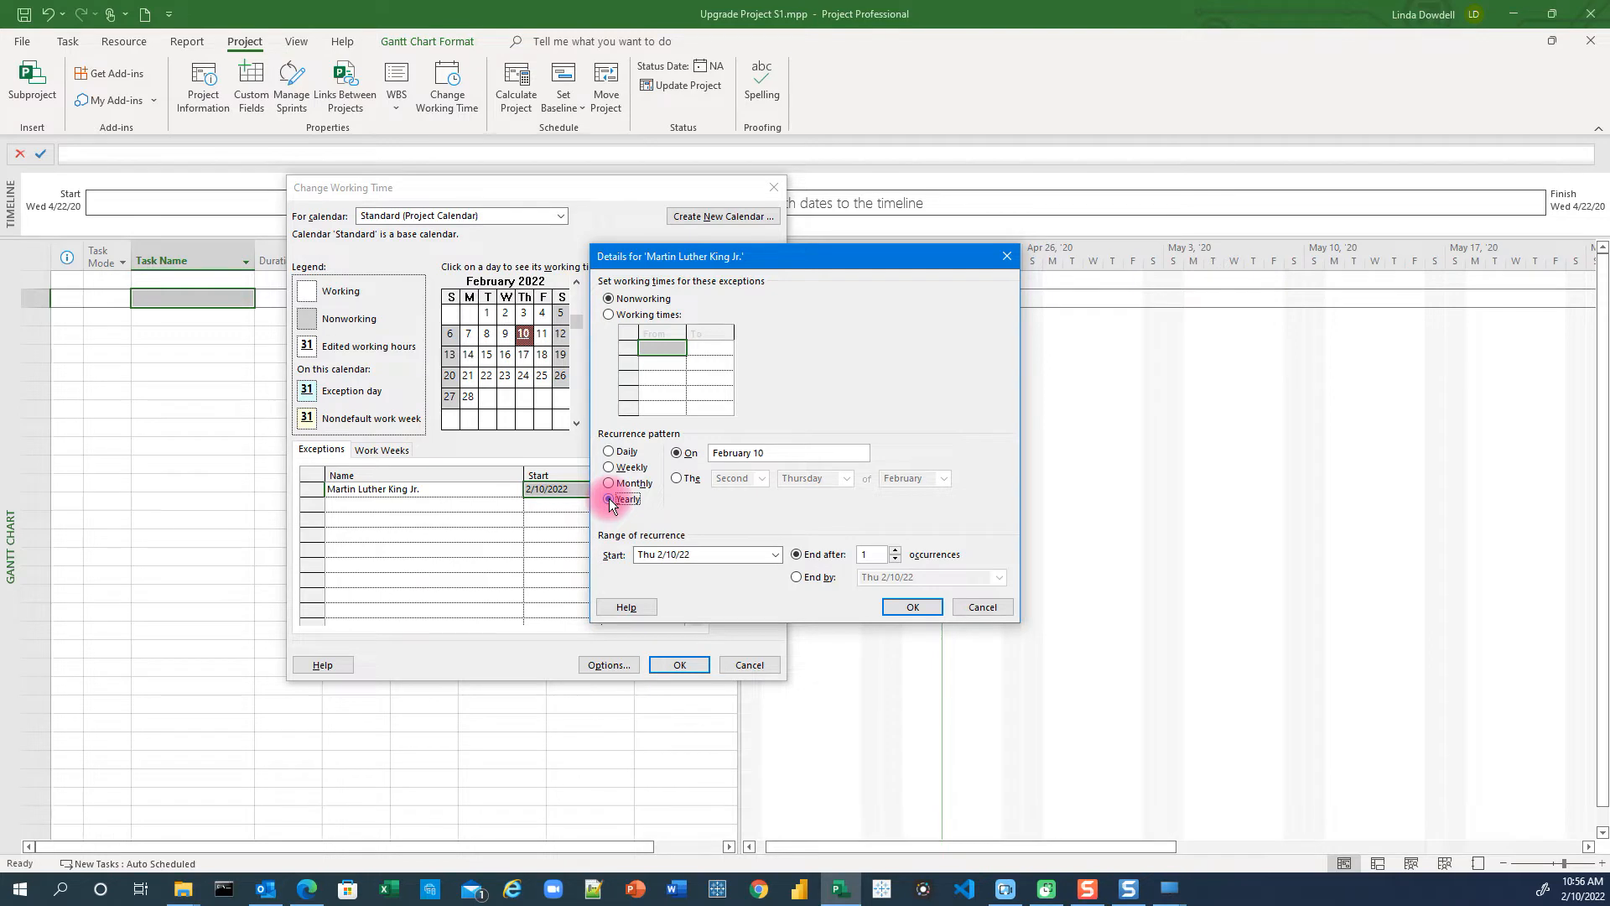
pyautogui.click(678, 481)
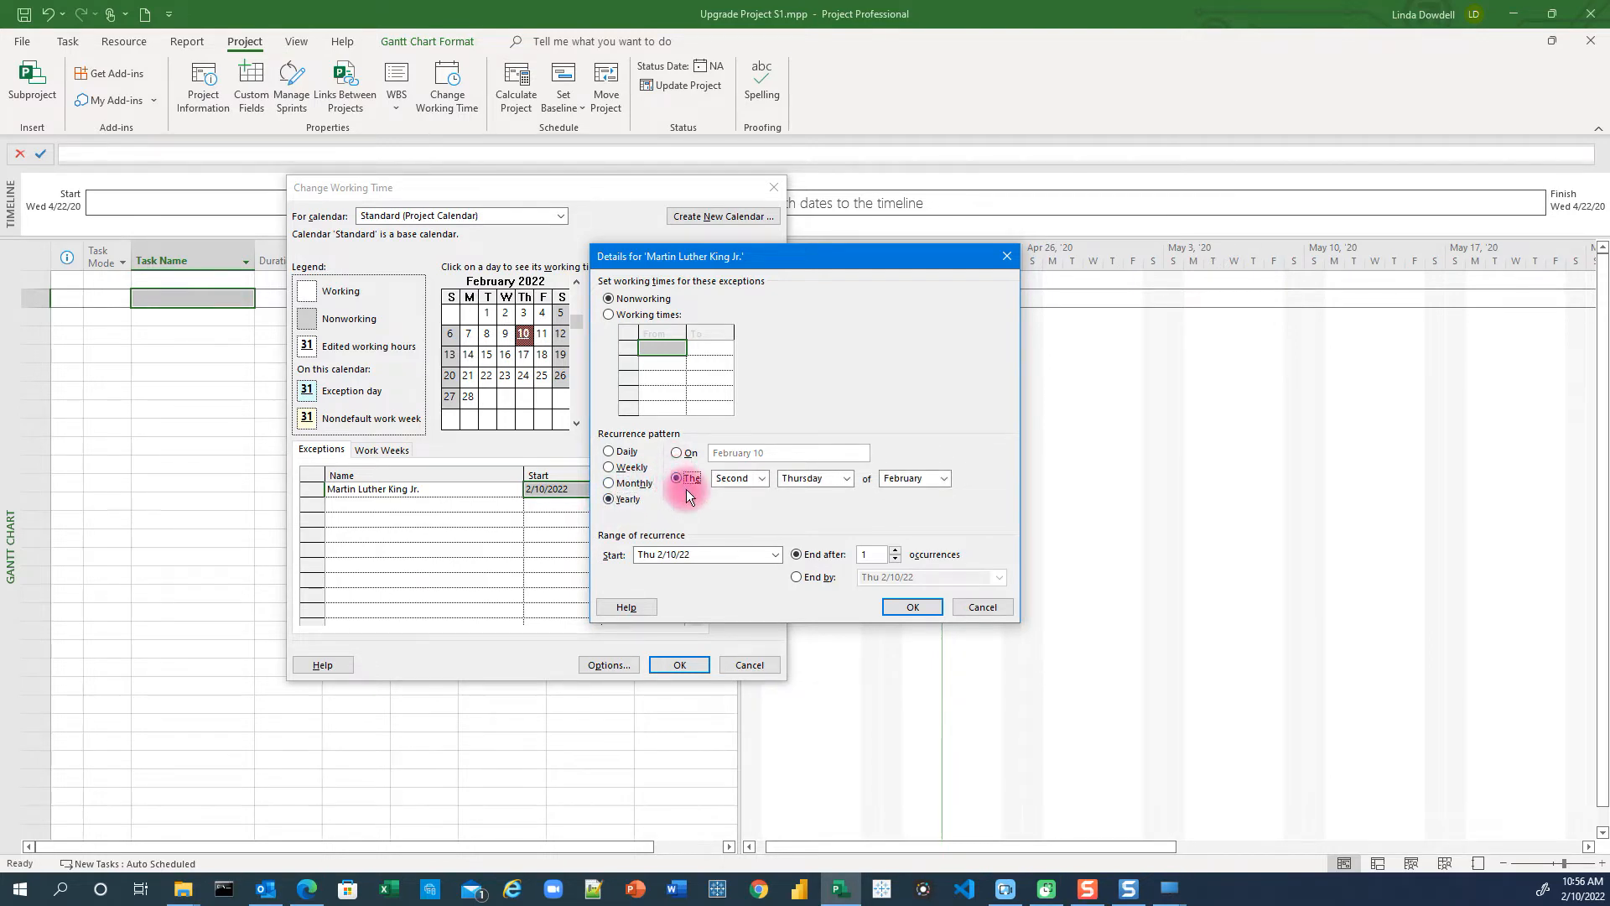
pyautogui.click(758, 479)
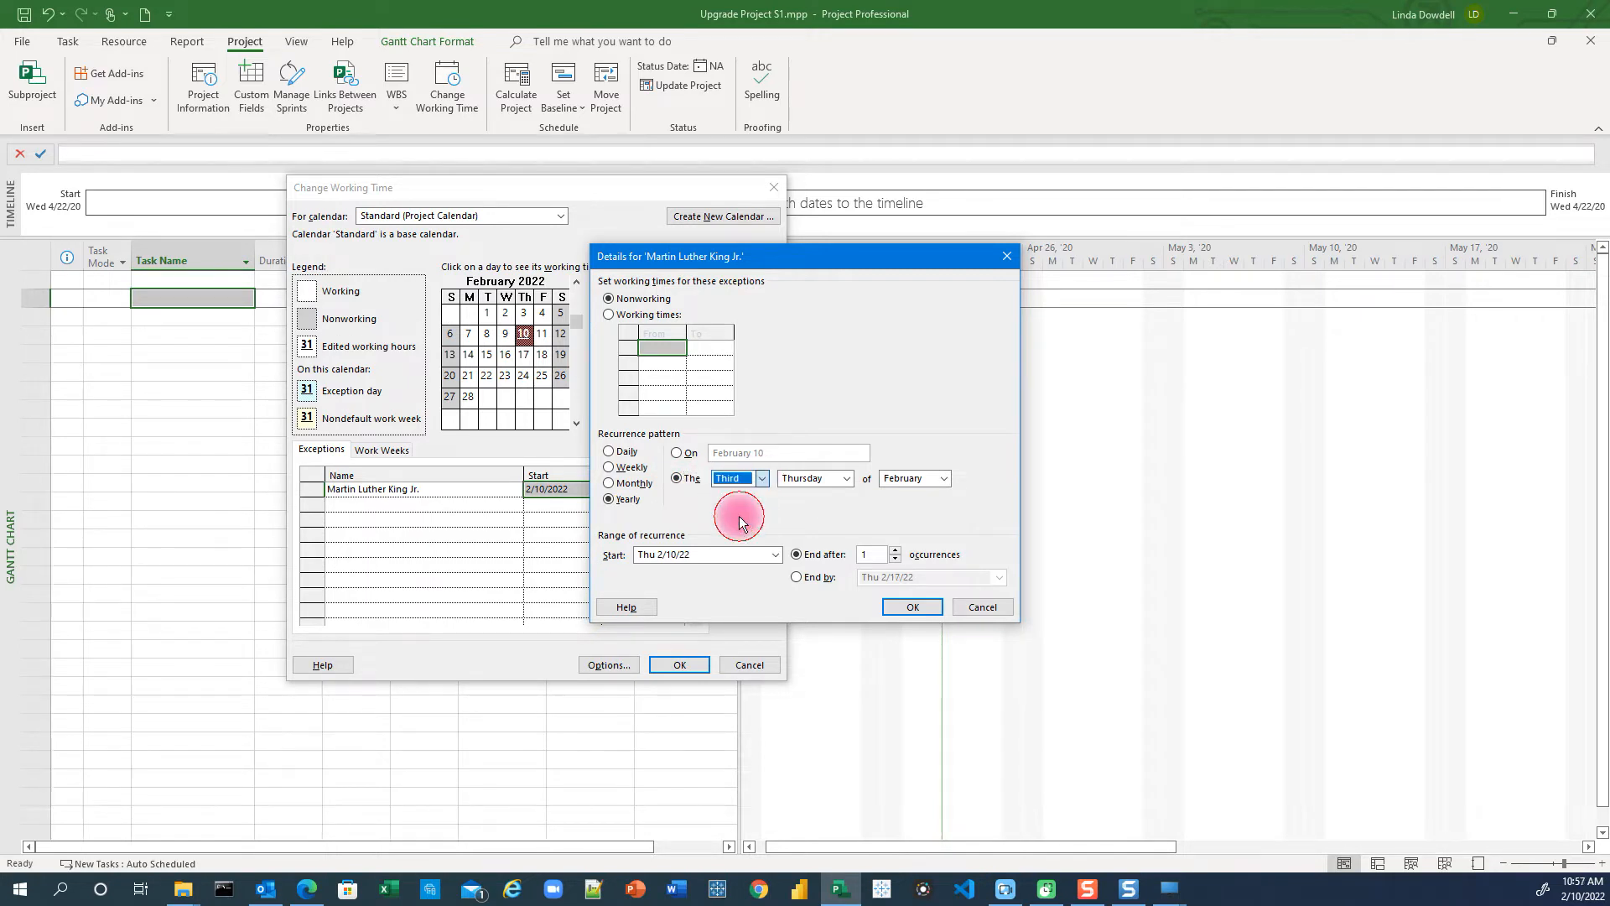
pyautogui.click(845, 485)
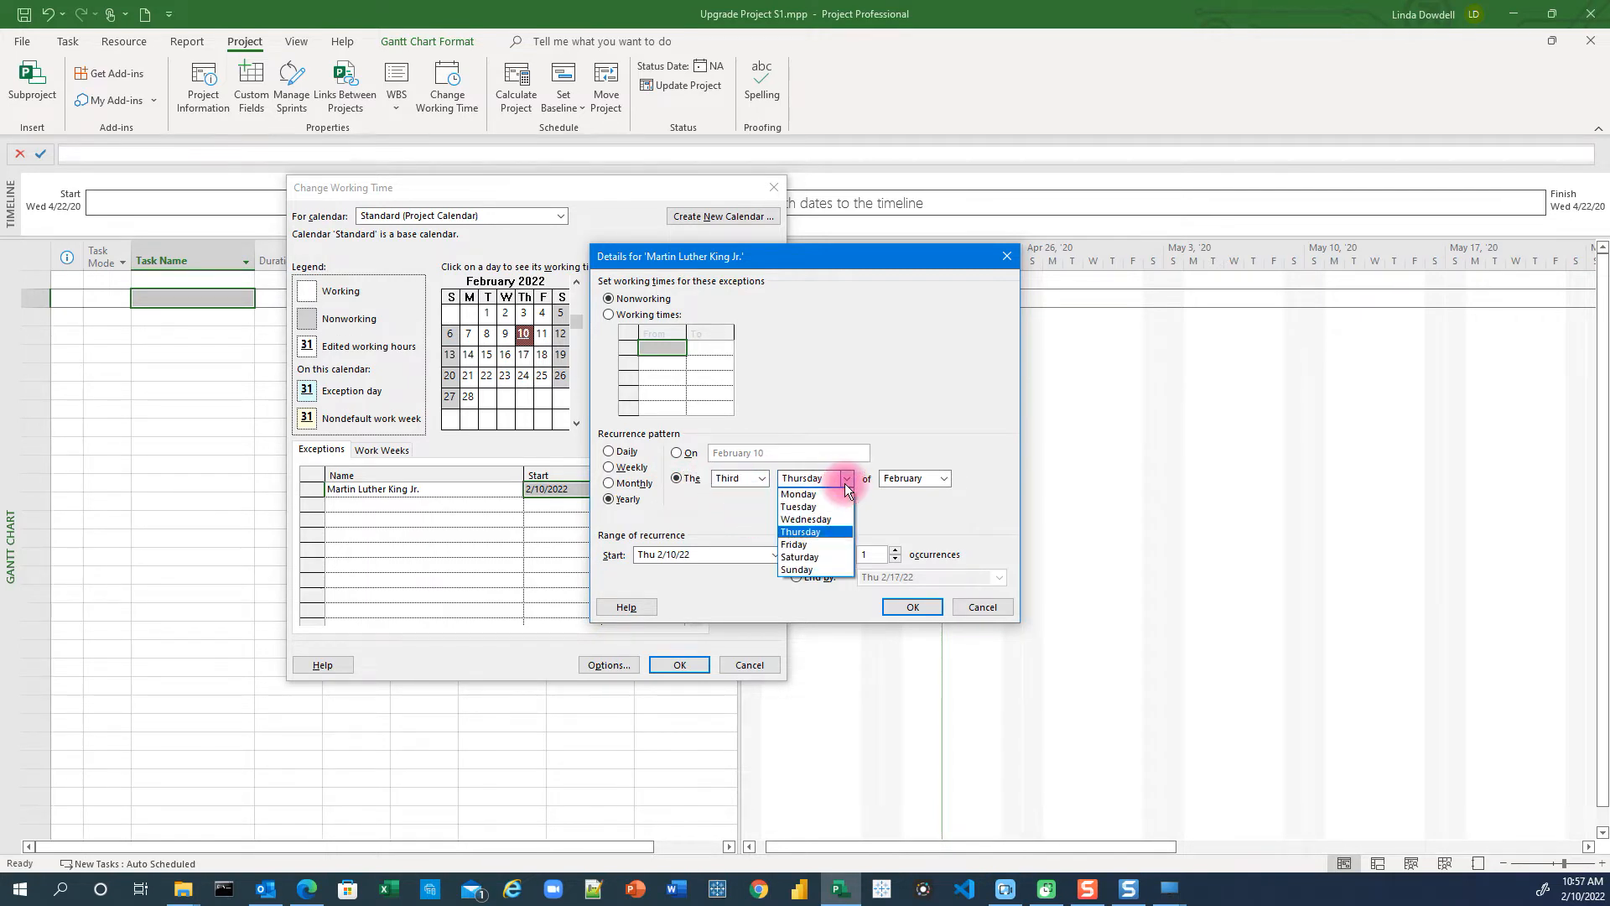
pyautogui.click(808, 495)
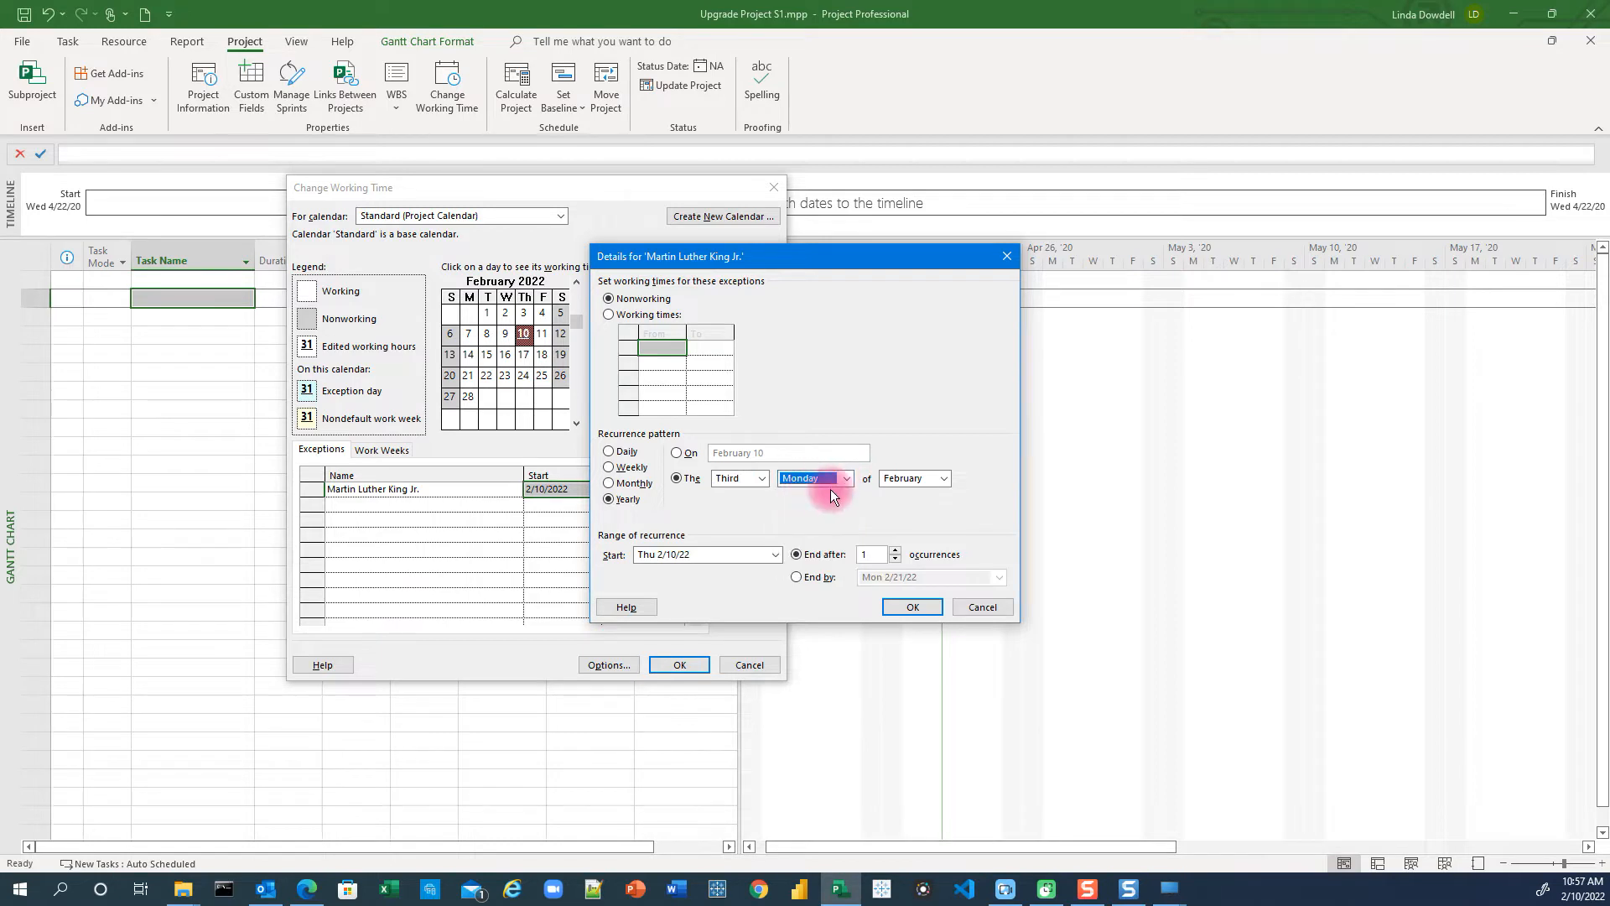
pyautogui.click(924, 481)
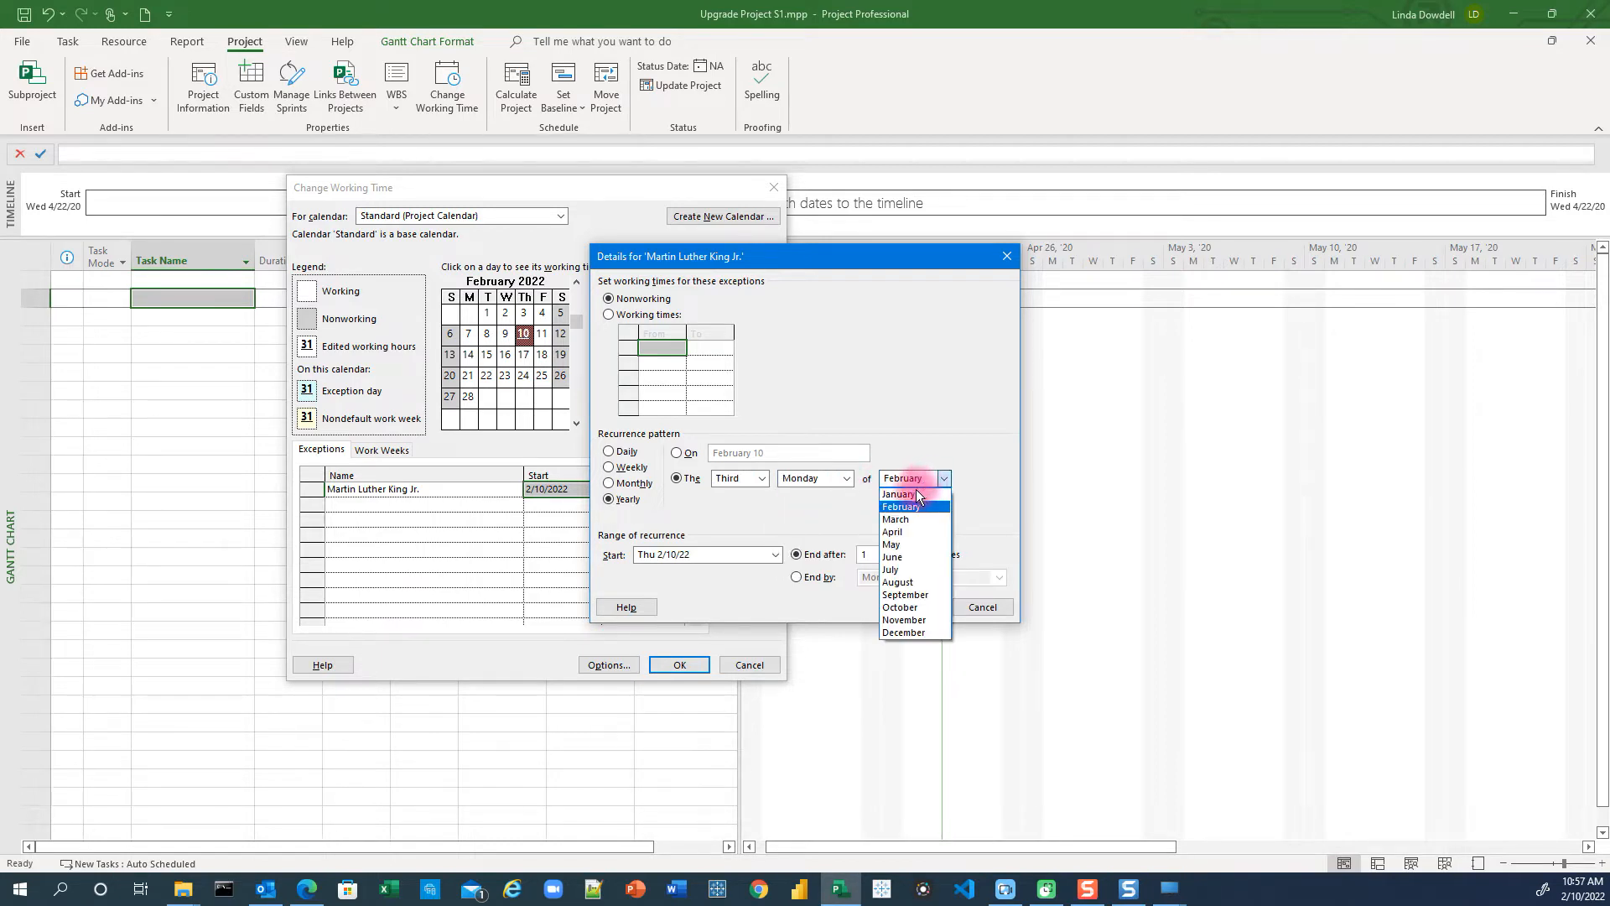
pyautogui.click(898, 530)
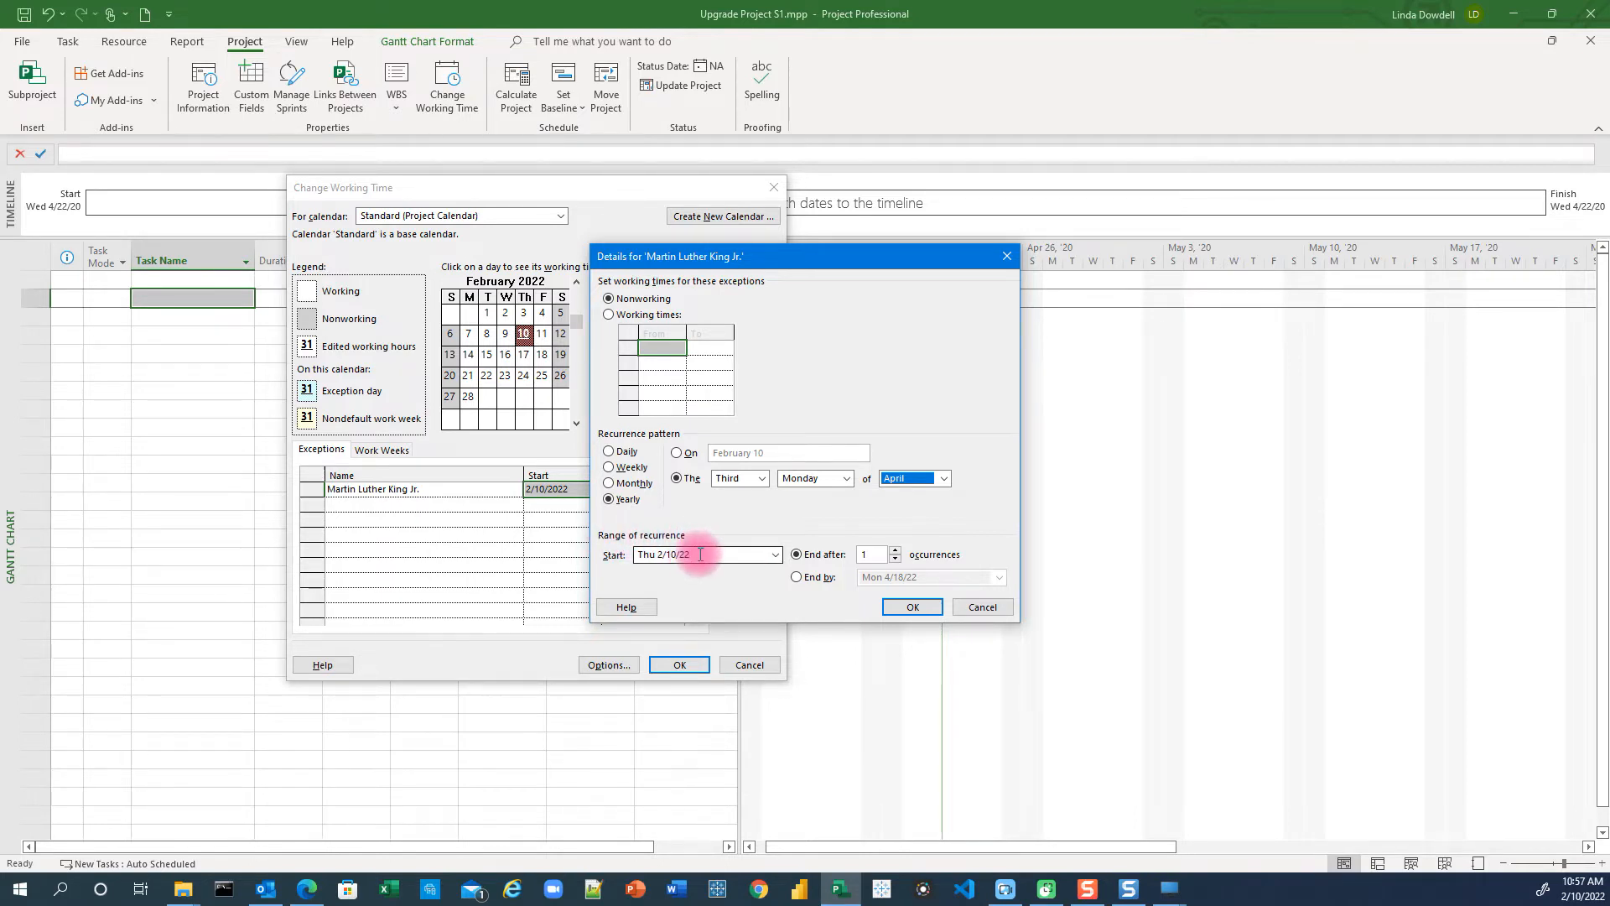
# Set the Martin Luther King Jr. exception's recurrence range to start 4/22/2020 and end by 12/31/2149, and accept the details
pyautogui.moveTo(700, 554); pyautogui.dragTo(612, 556)
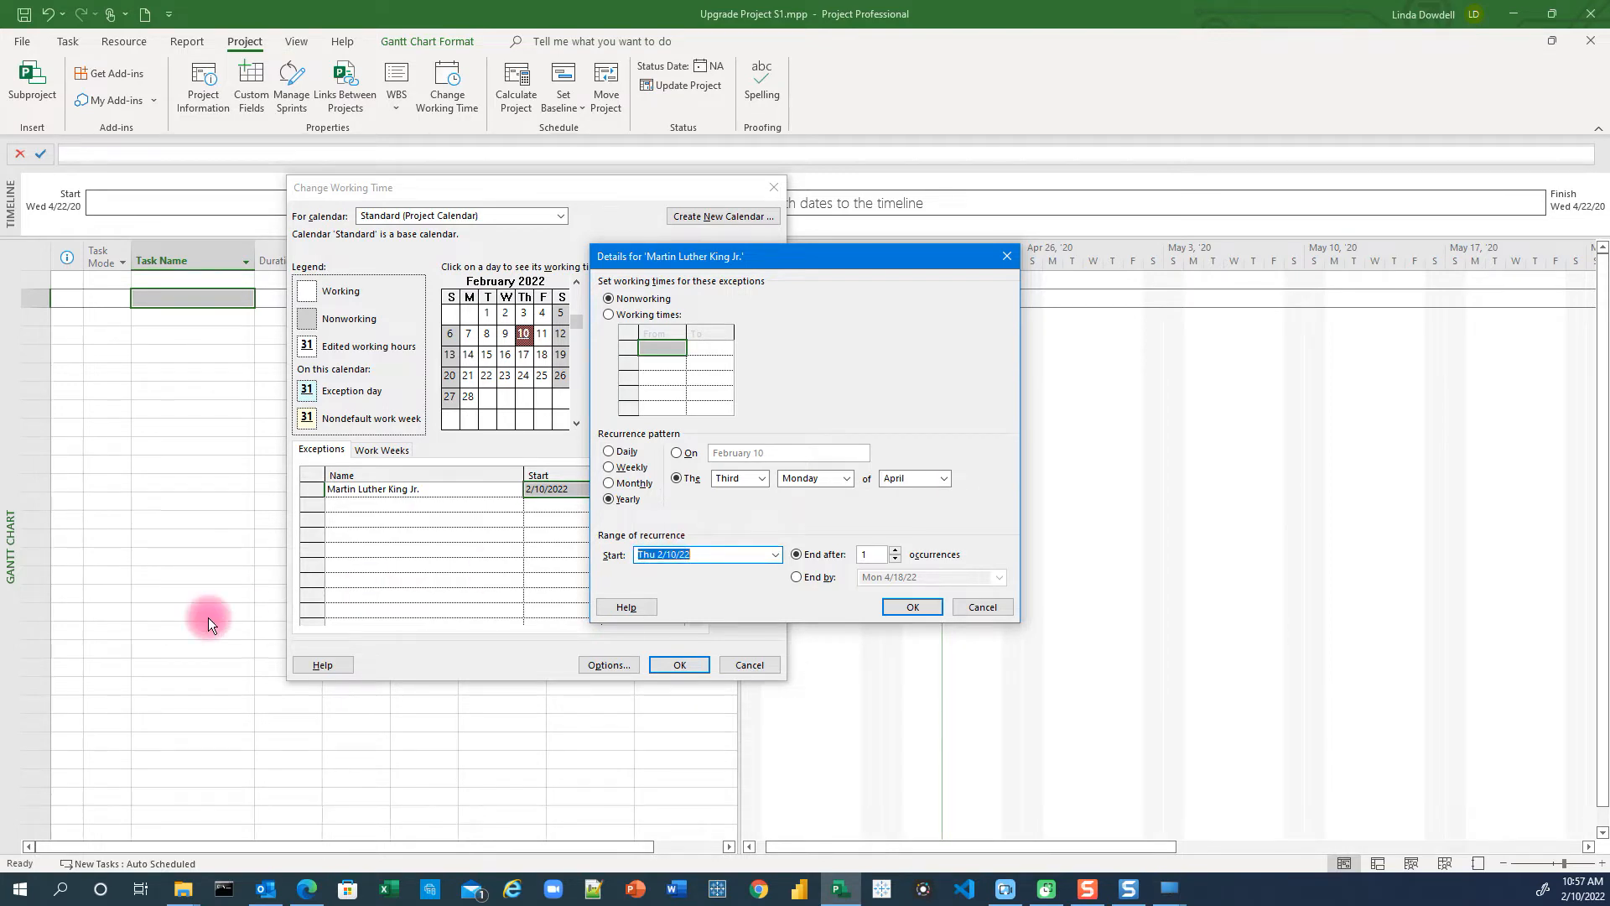
pyautogui.write('4/22/2020')
pyautogui.click(797, 577)
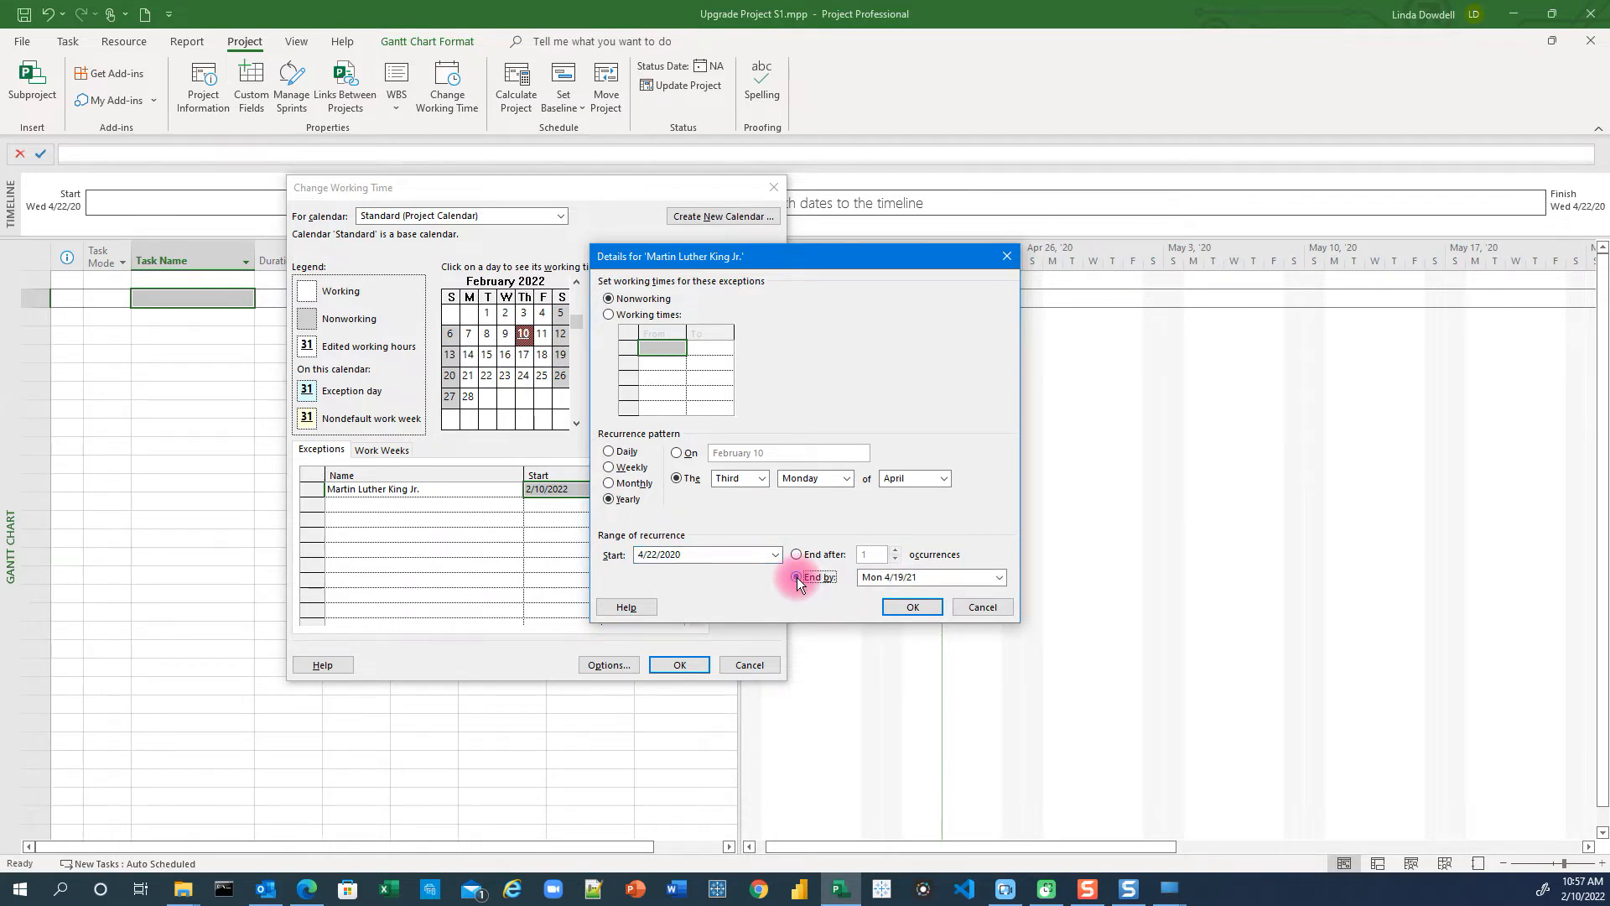
pyautogui.click(827, 577)
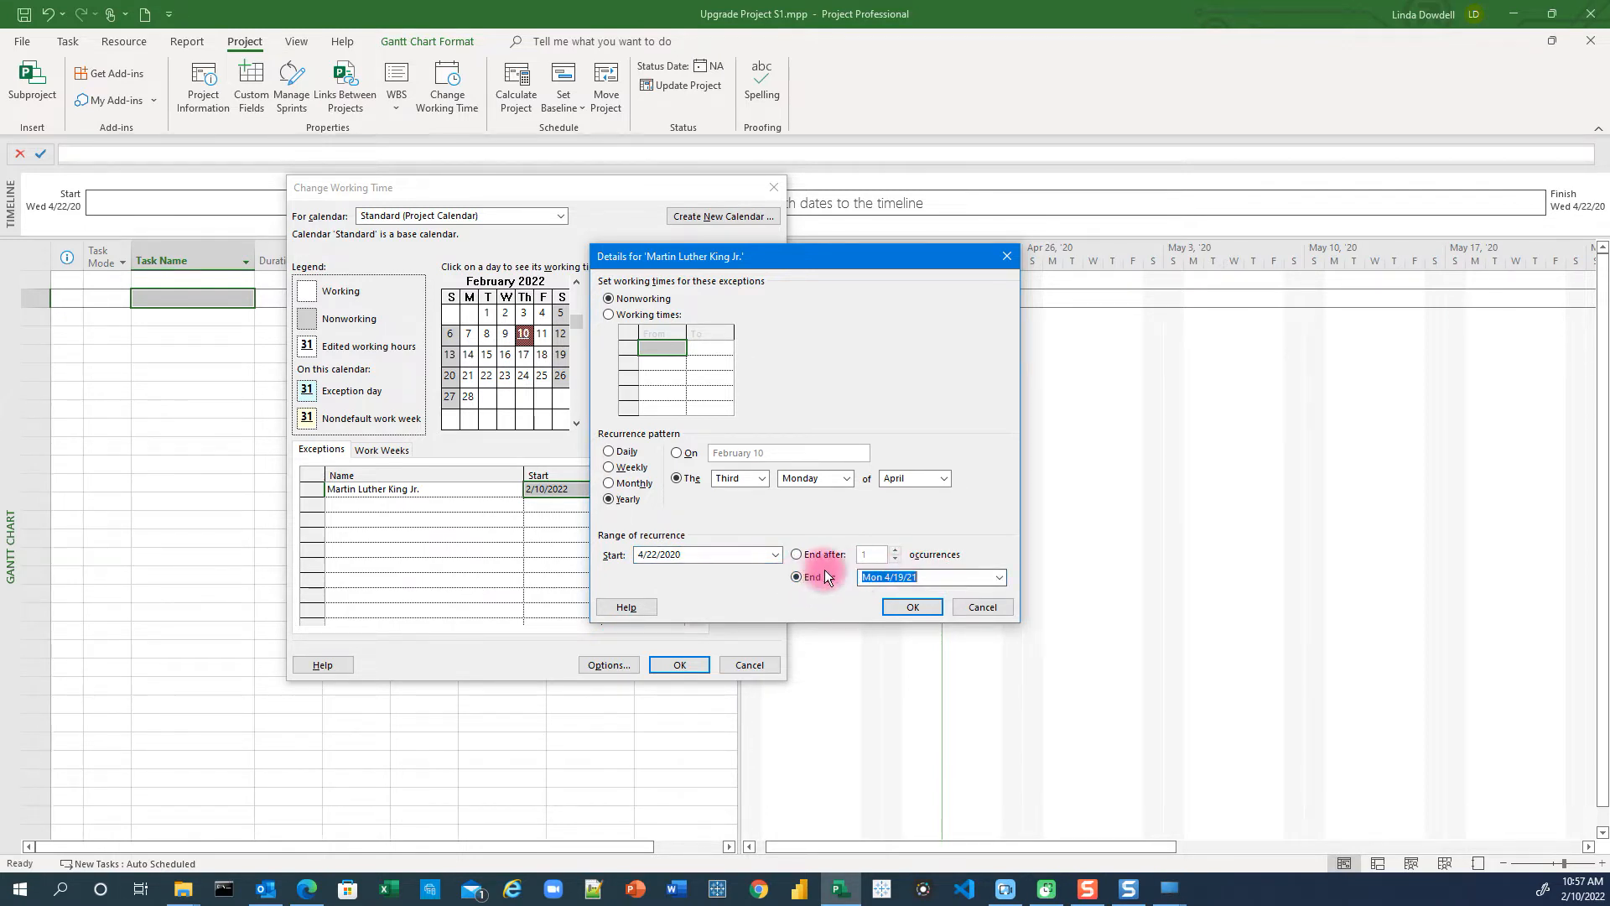
pyautogui.write('12')
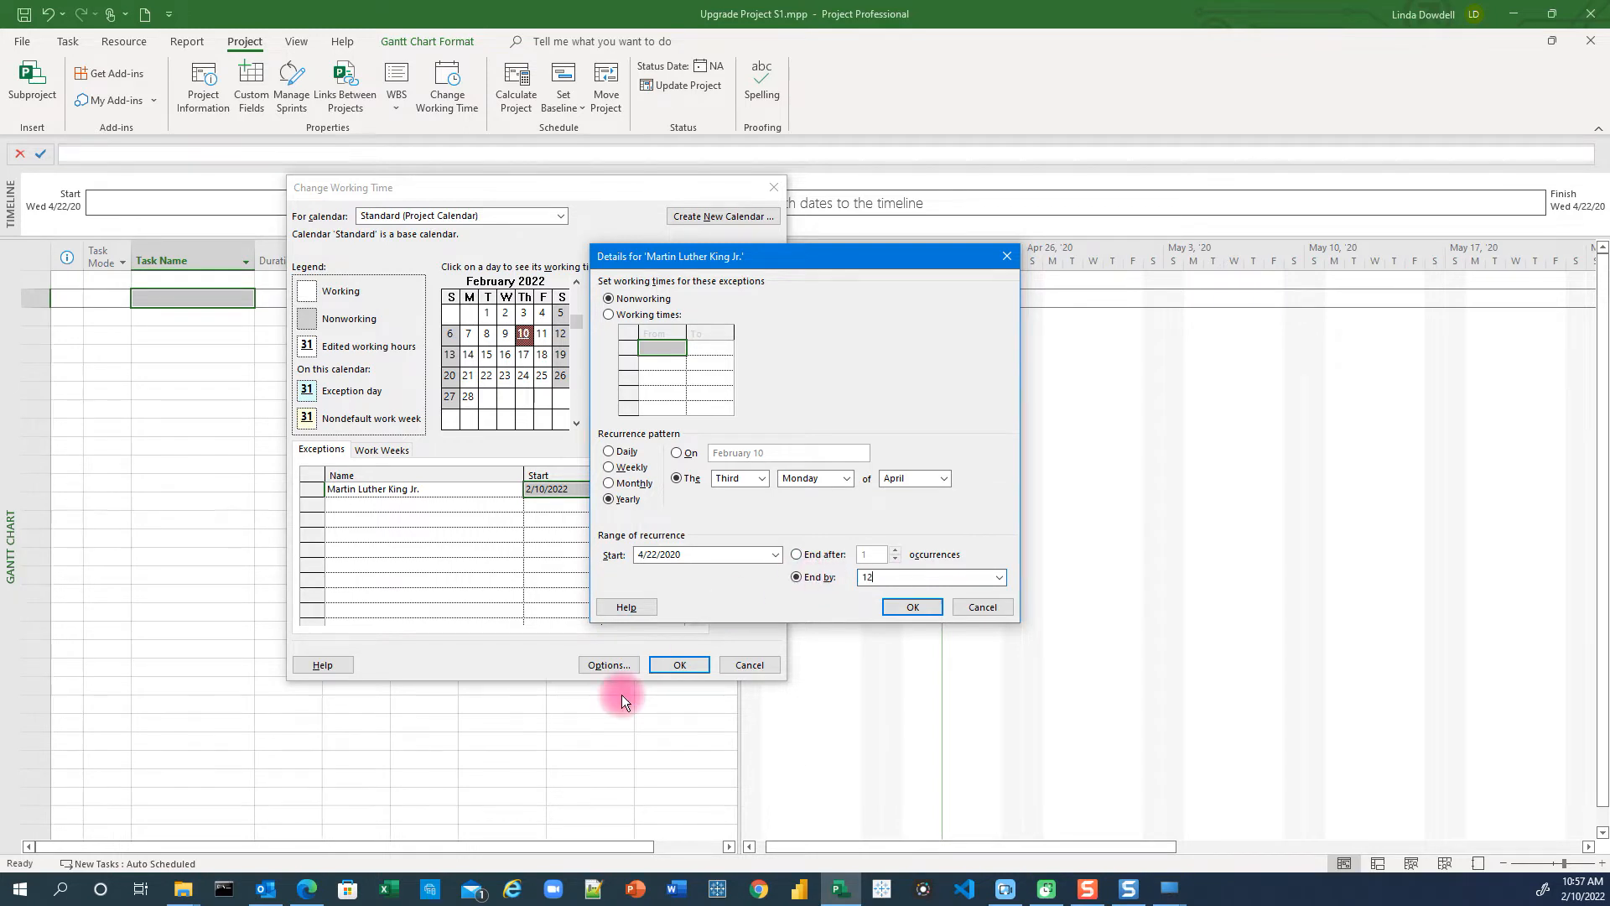
pyautogui.write('/31/2149')
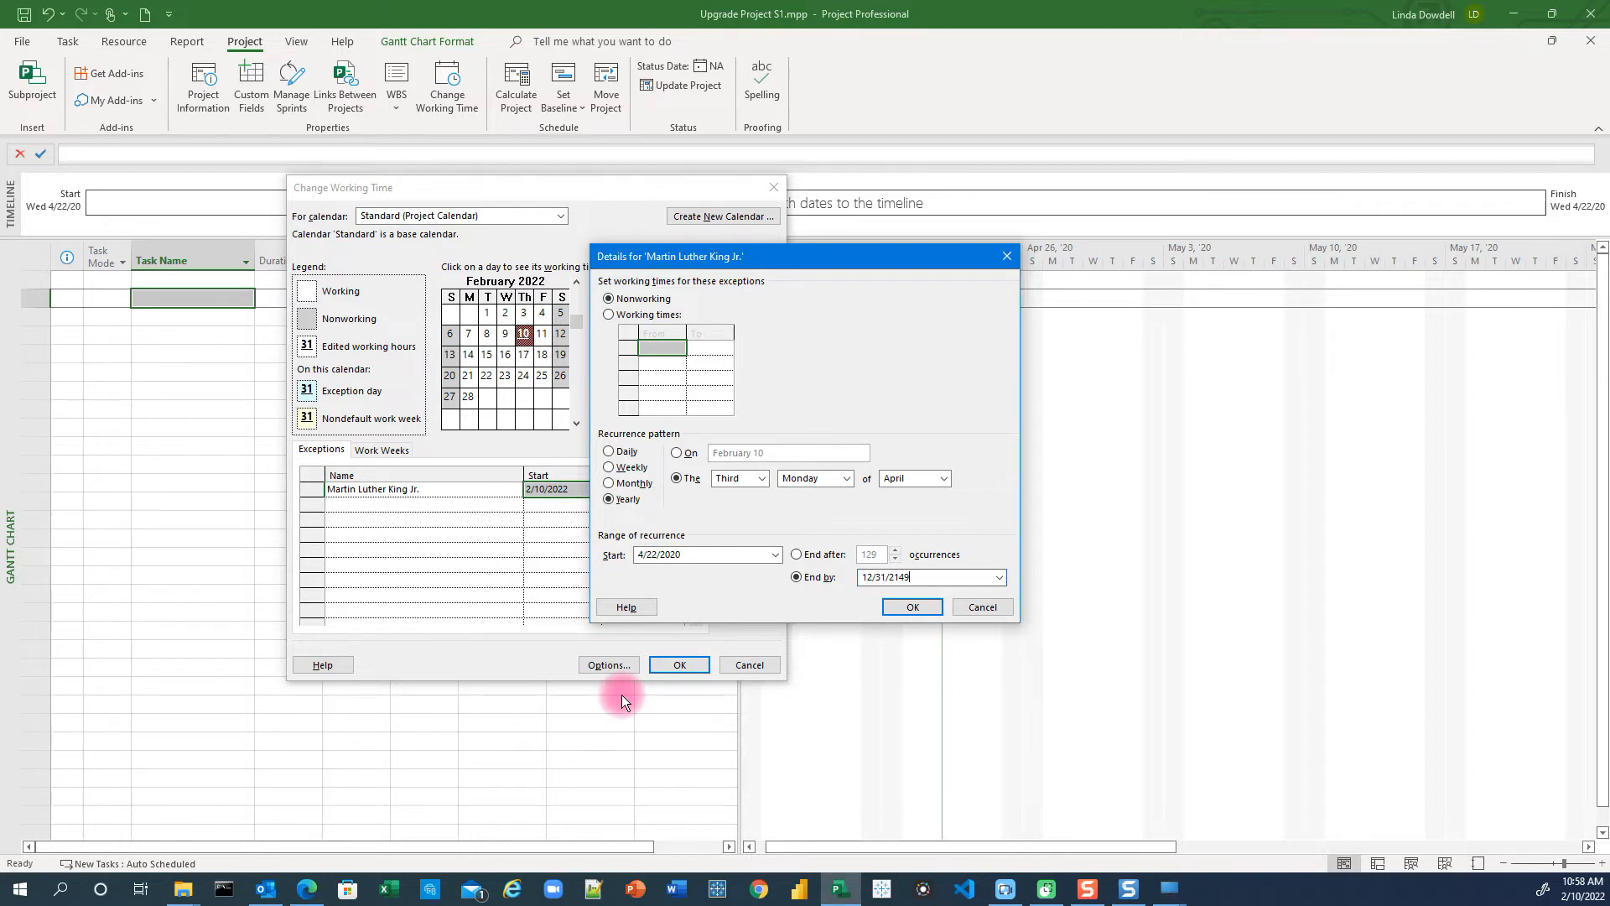
pyautogui.click(910, 608)
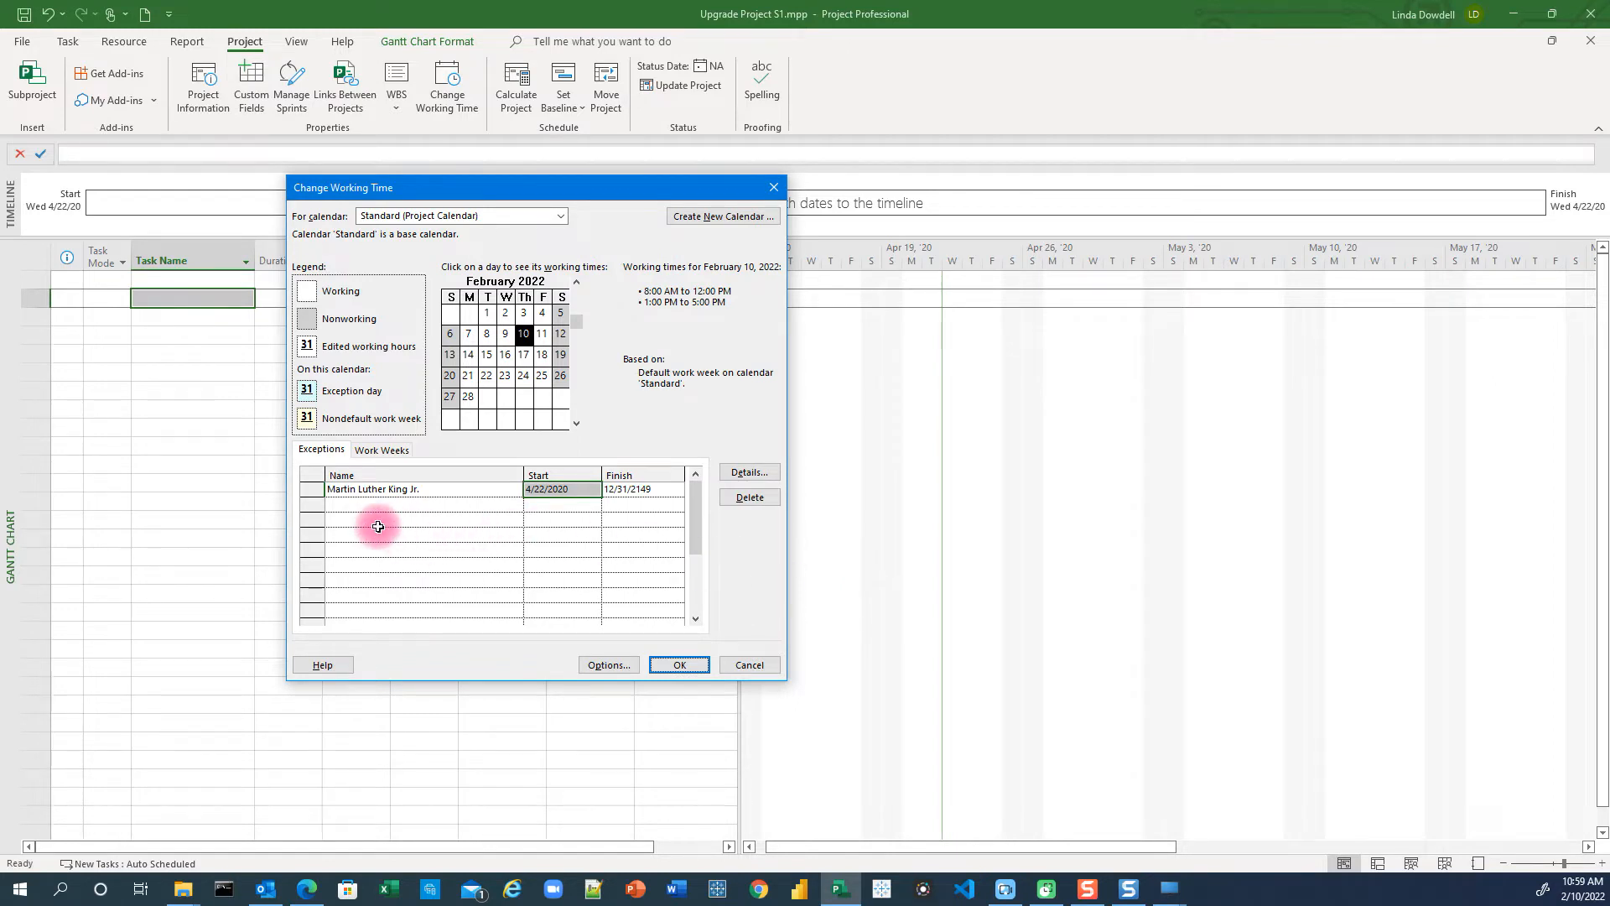
# Add a second calendar exception named "Memorial Day" below the Martin Luther King Jr. entry
pyautogui.click(365, 504)
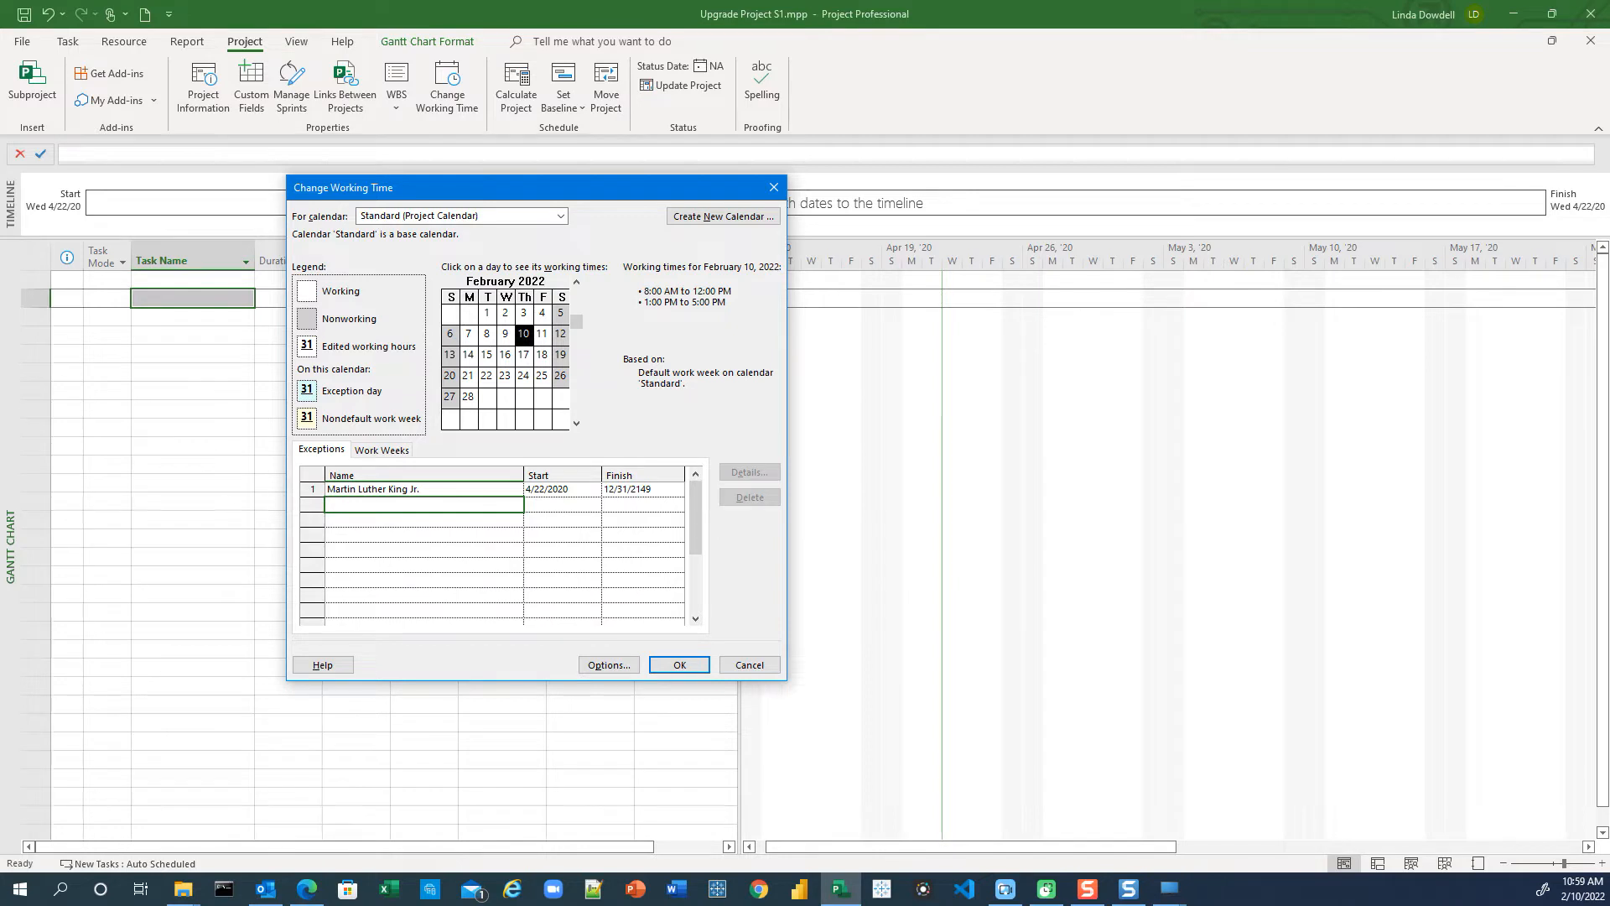
pyautogui.write('Memorial Day')
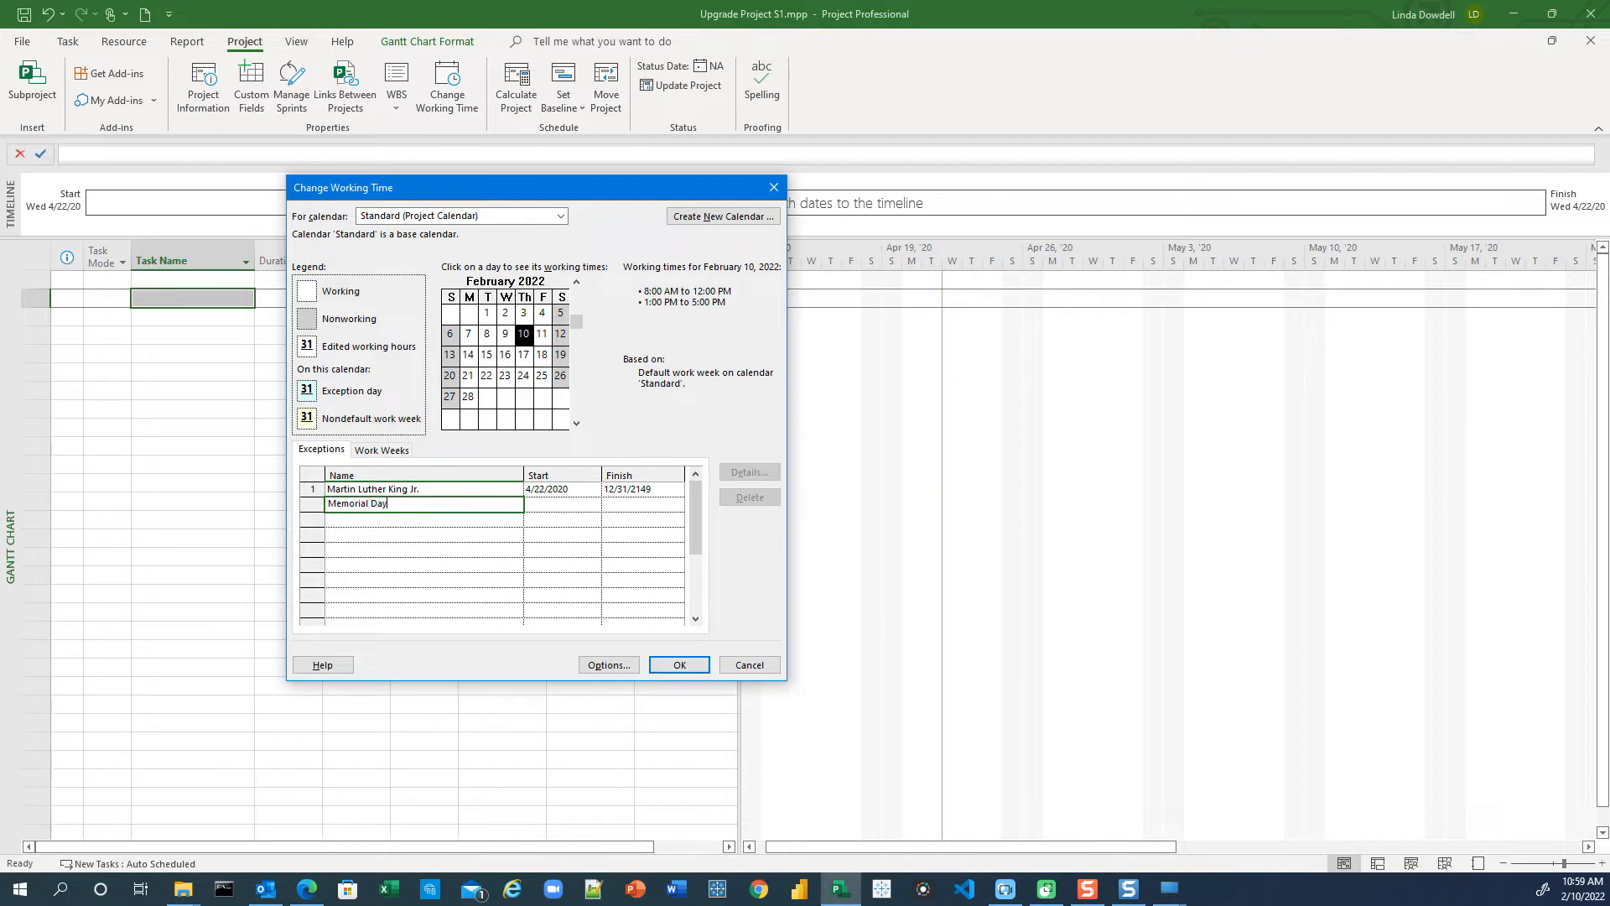
pyautogui.click(542, 520)
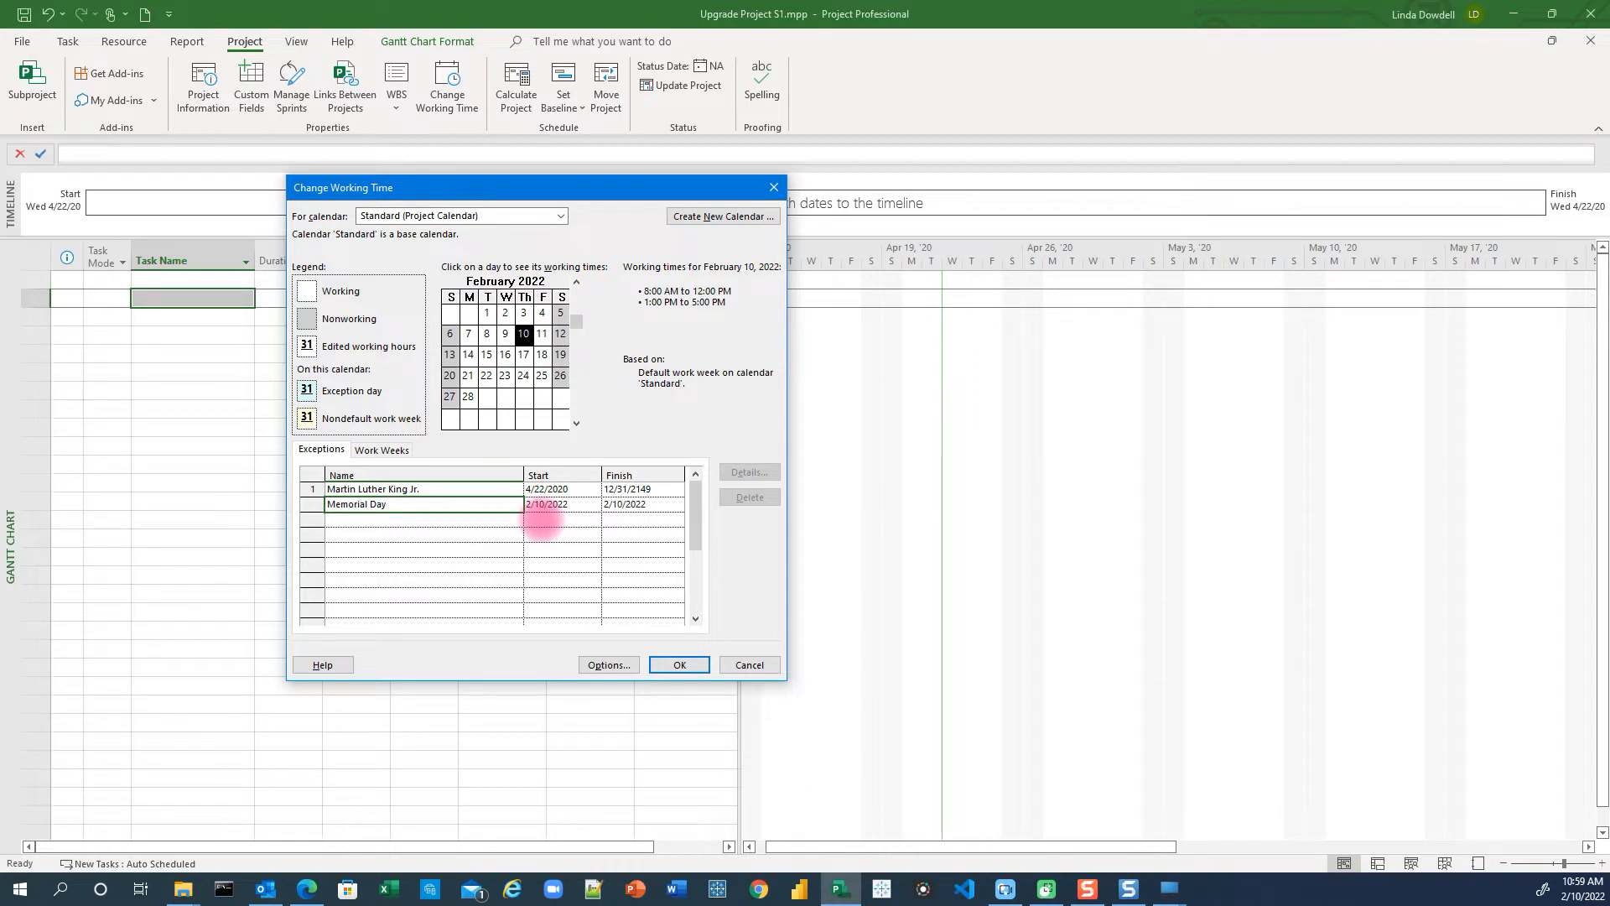
pyautogui.click(553, 504)
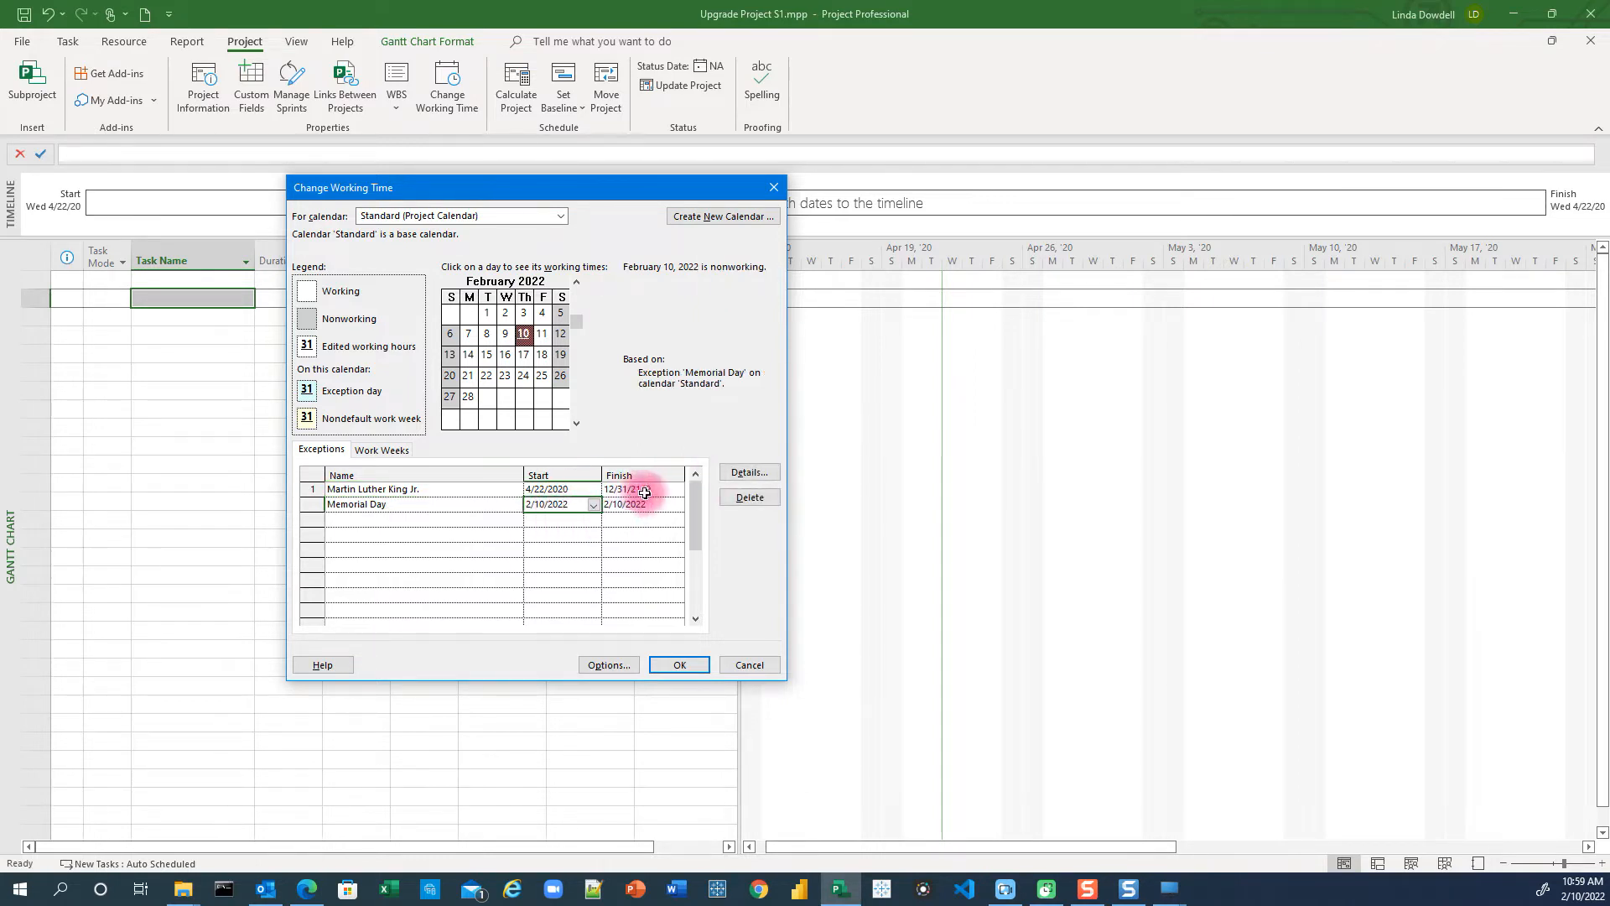
# Make the Memorial Day exception recur yearly on the last Monday of May
pyautogui.click(751, 473)
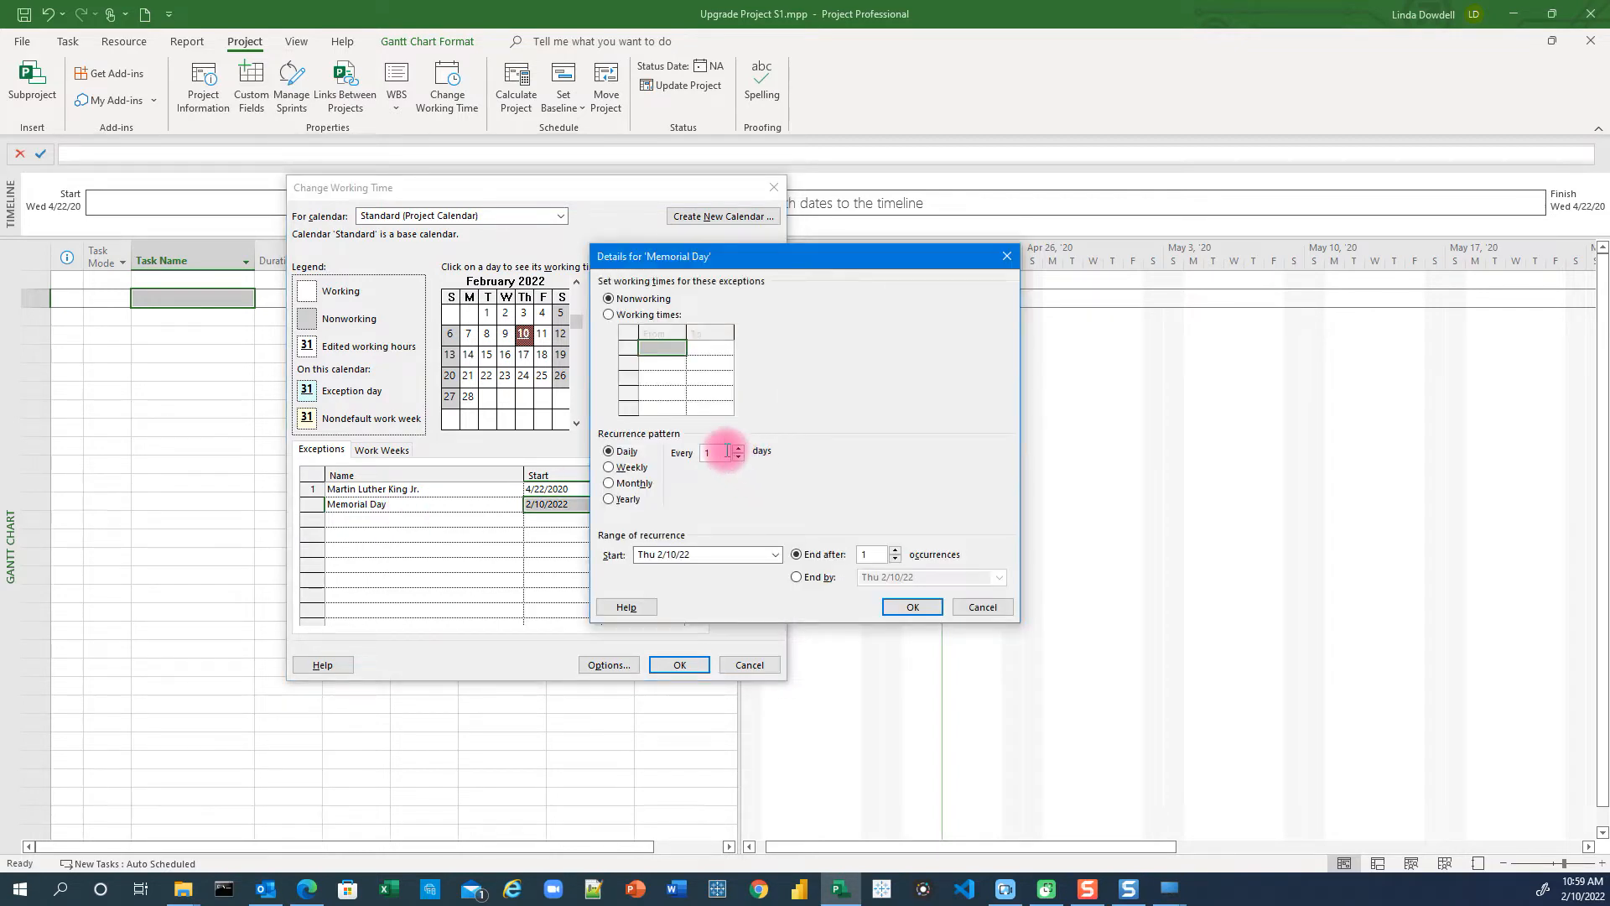
pyautogui.click(609, 500)
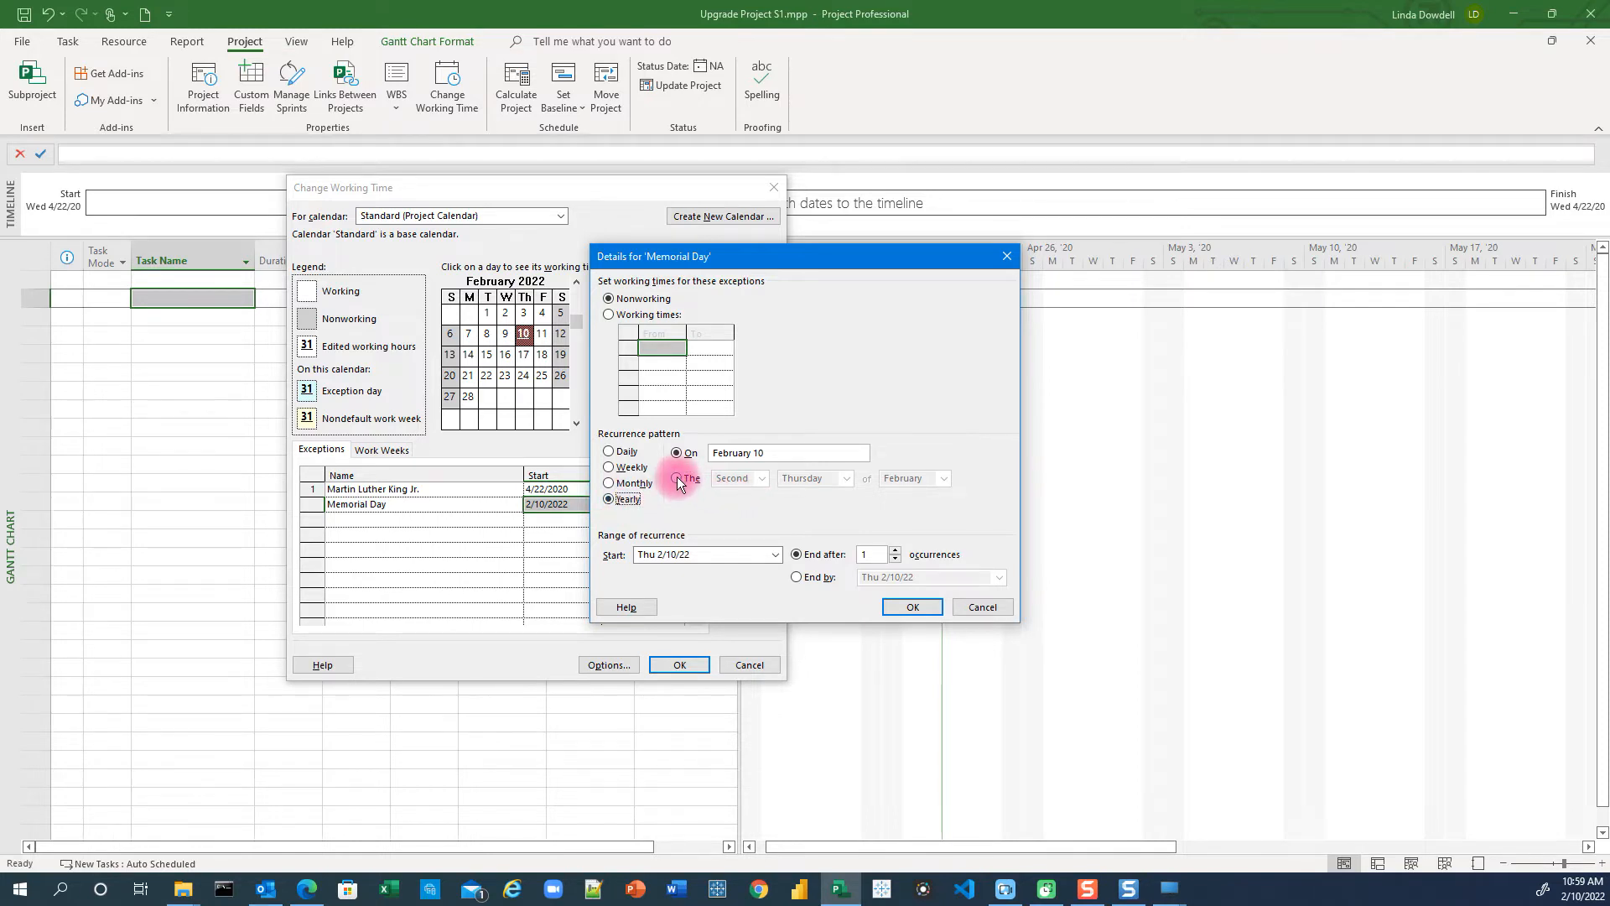
pyautogui.click(678, 480)
pyautogui.click(763, 479)
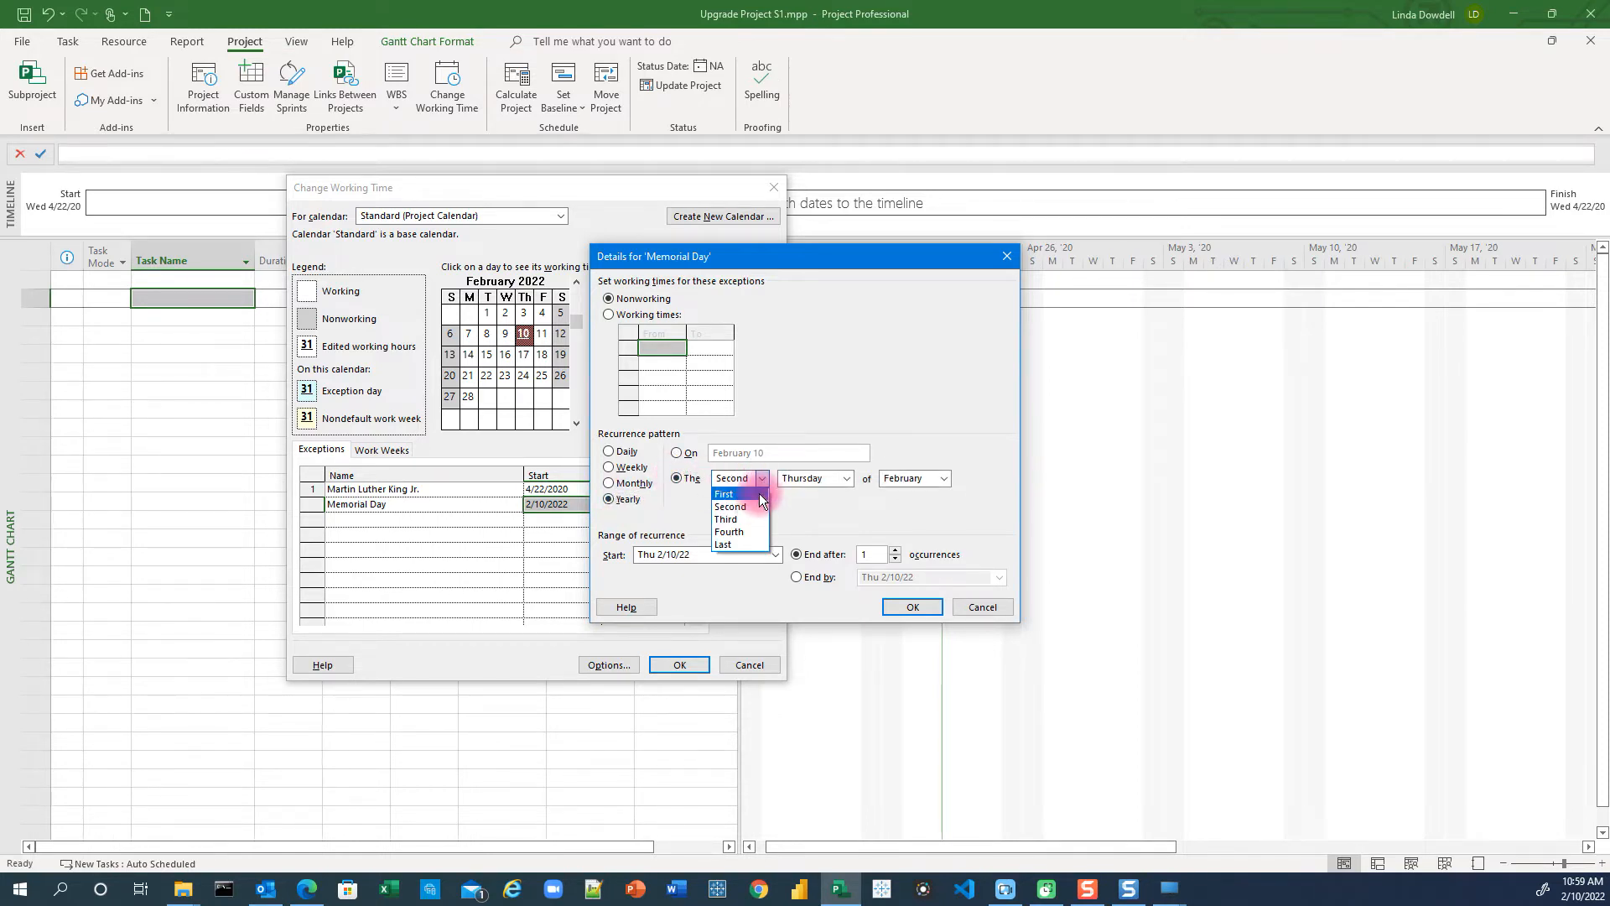
pyautogui.click(736, 545)
pyautogui.click(830, 477)
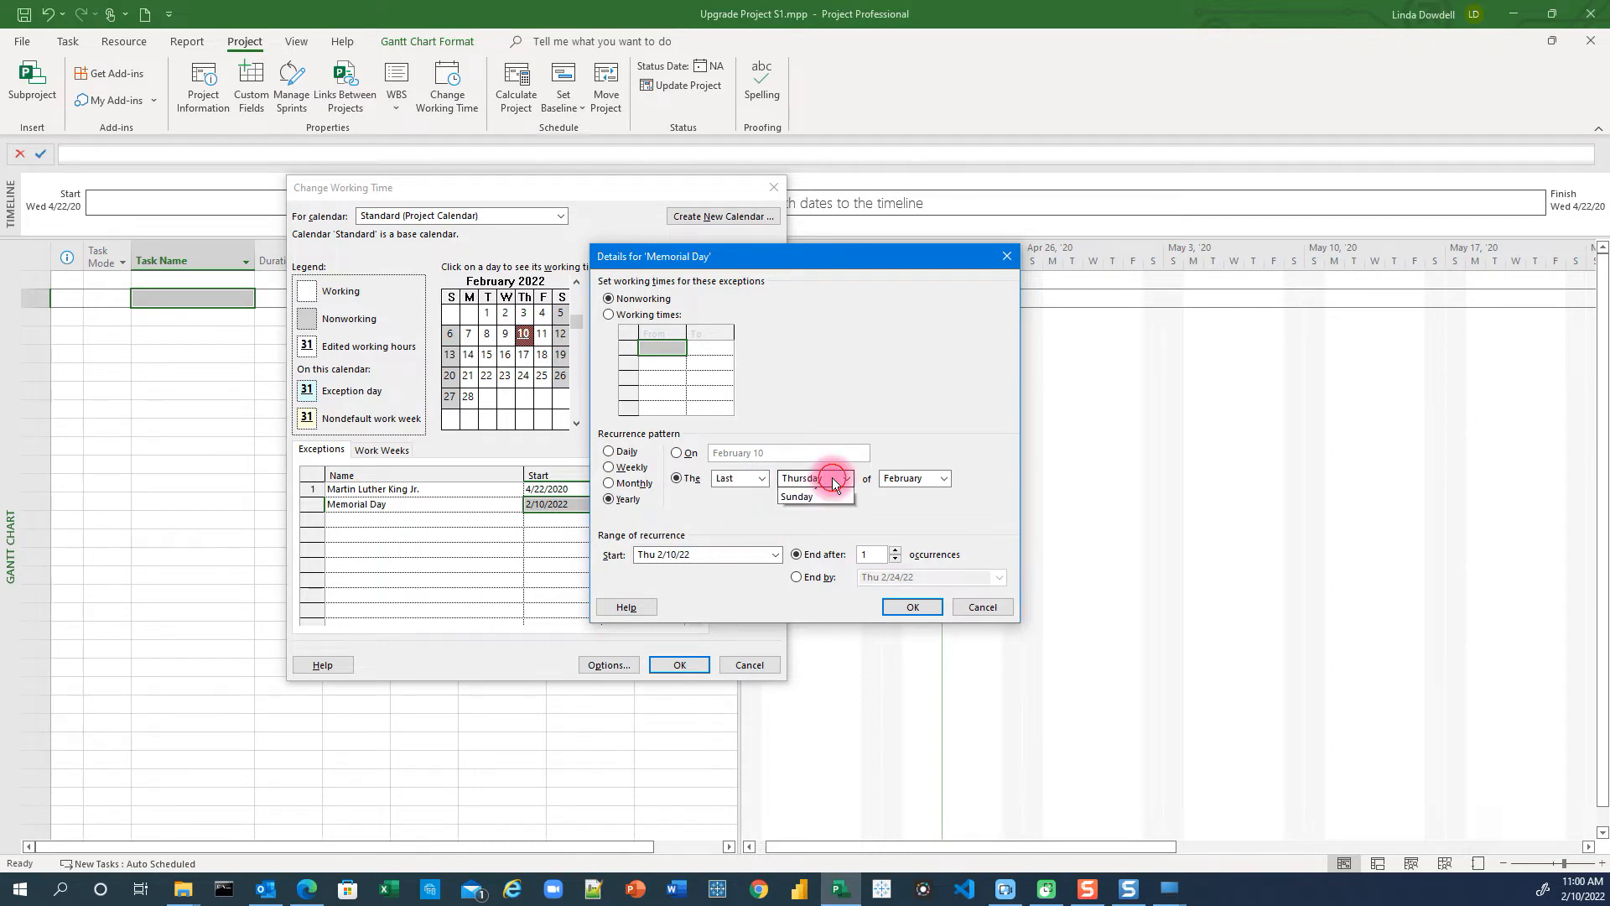
pyautogui.click(807, 495)
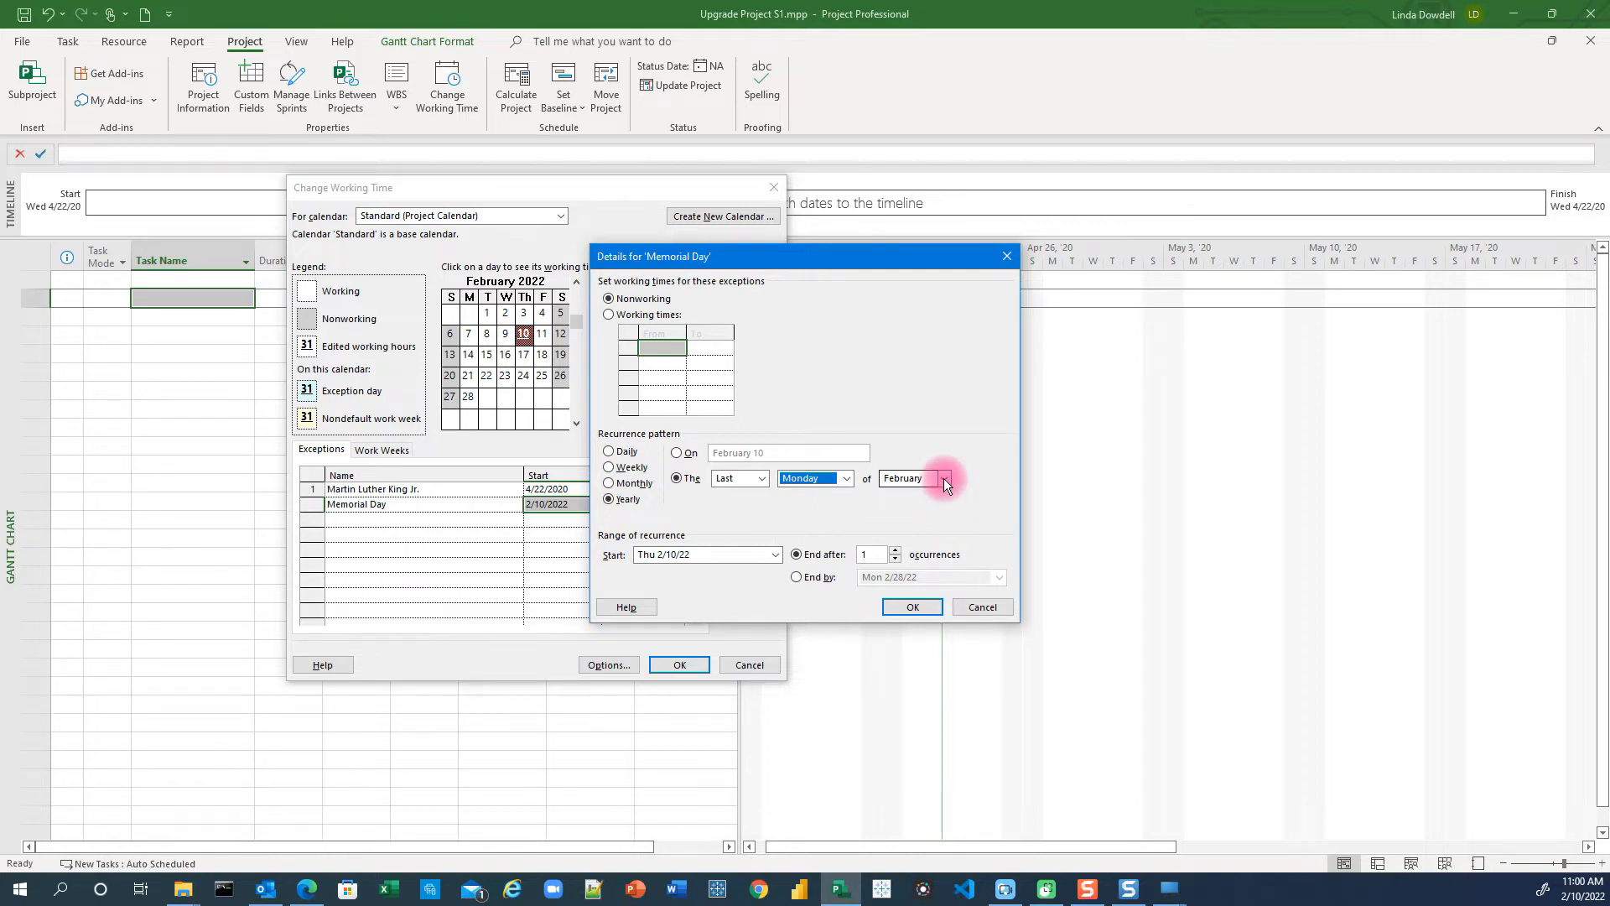
pyautogui.click(943, 478)
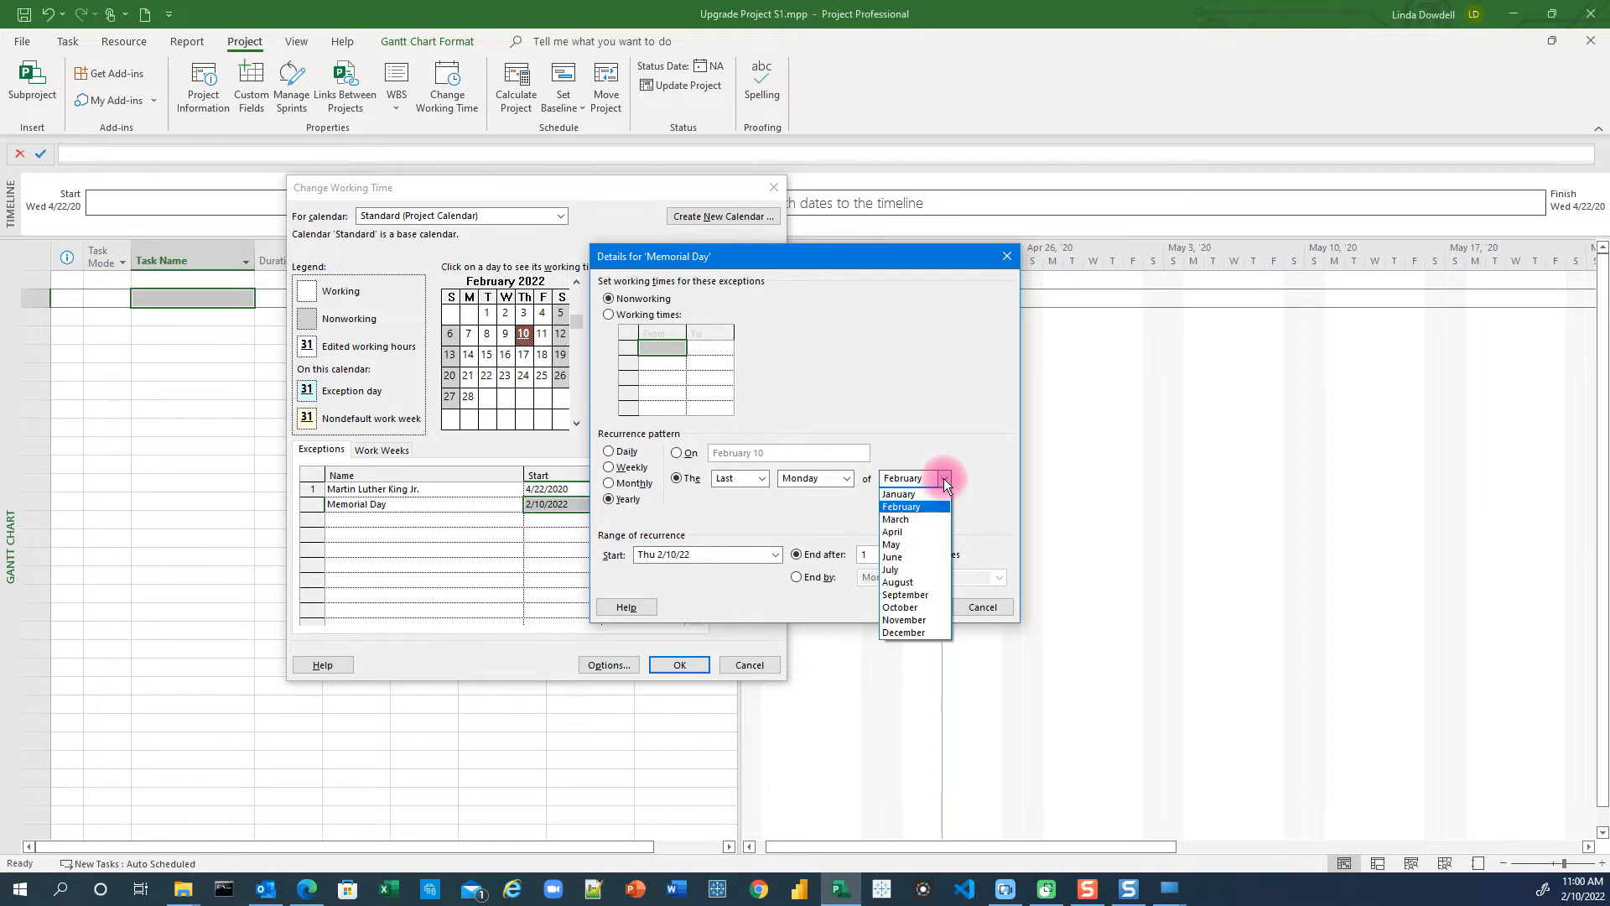
pyautogui.click(892, 544)
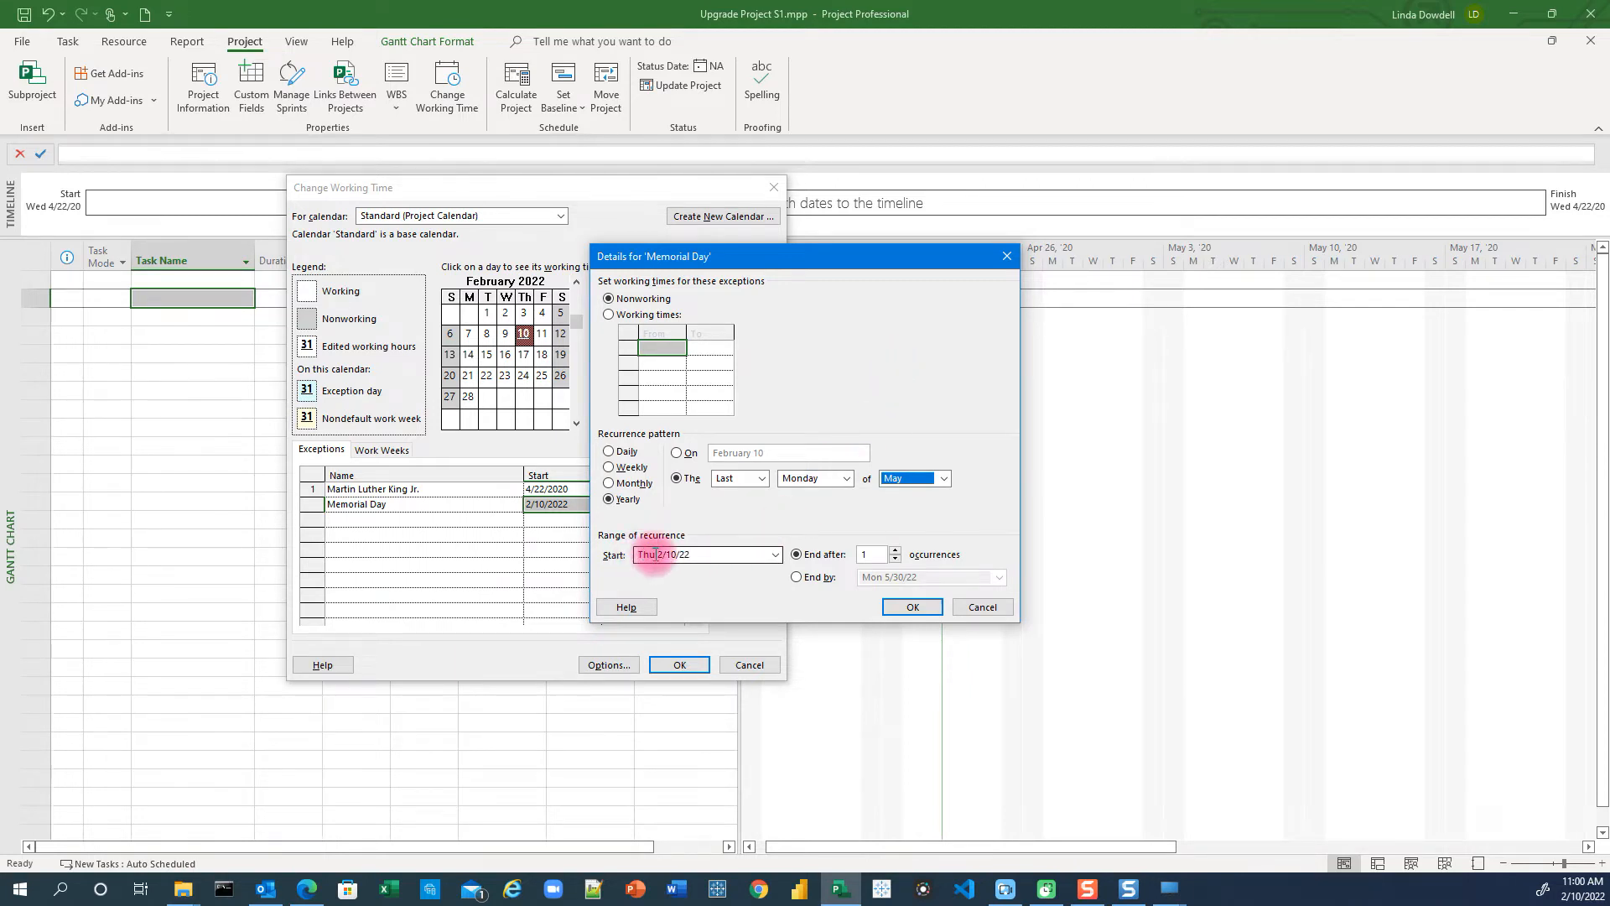
# Set the Memorial Day exception's recurrence range to start 4/22/2020 and end by 12/31/2149
pyautogui.click(708, 555)
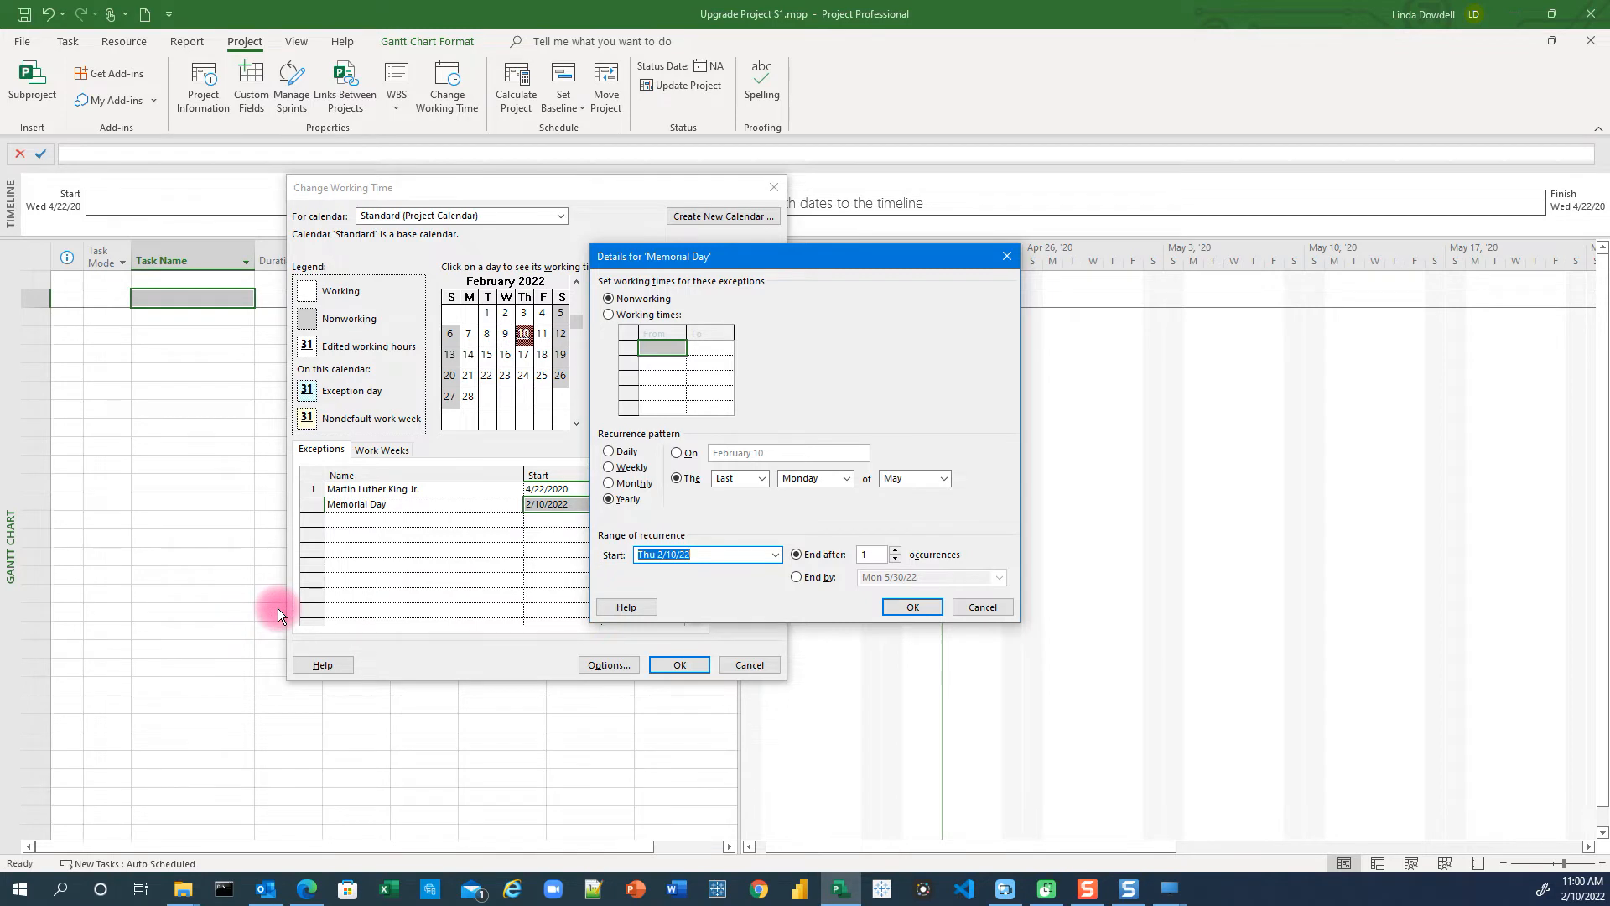
pyautogui.write('4/22/2020')
pyautogui.click(793, 578)
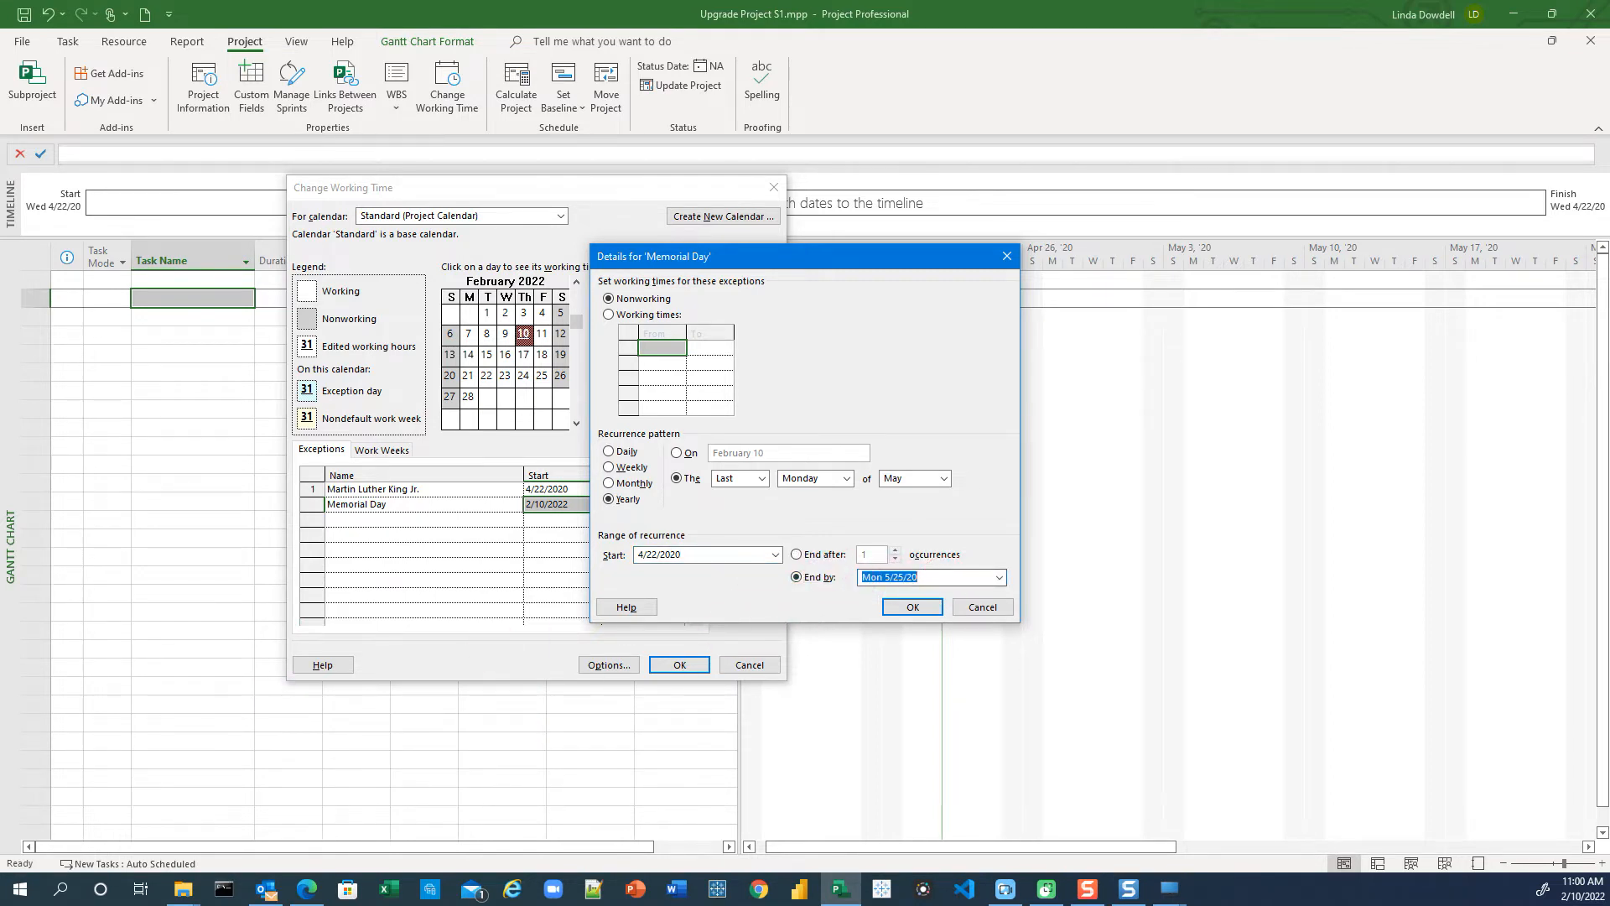
pyautogui.write('12/31/2149')
pyautogui.click(908, 579)
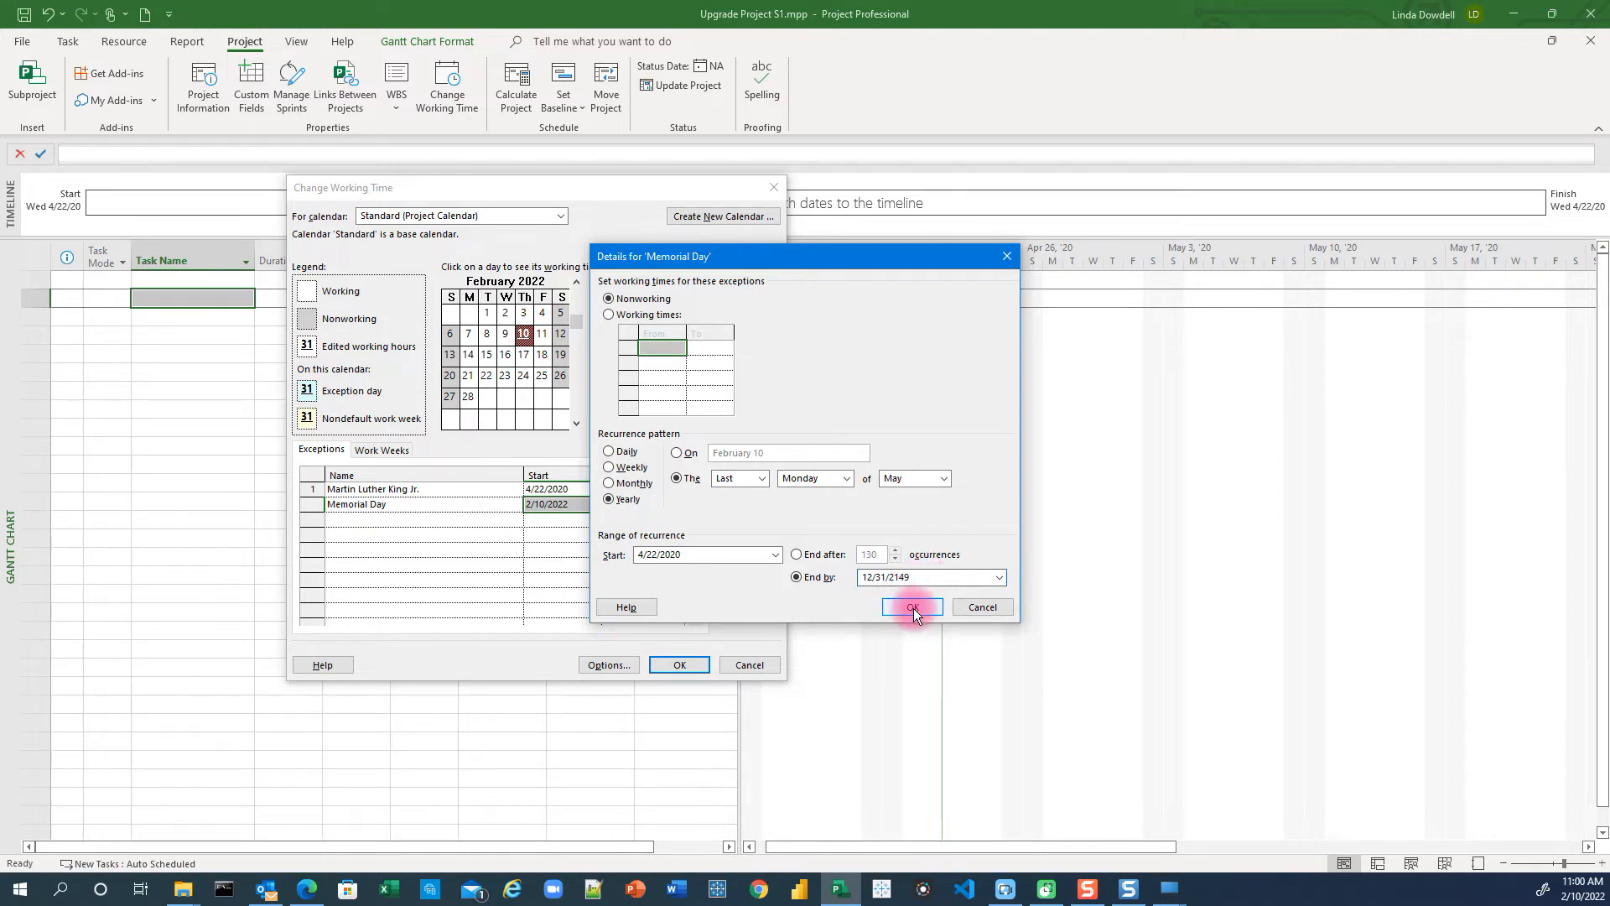
# Accept the Memorial Day exception details and open the details of the [Default] work week
pyautogui.click(912, 607)
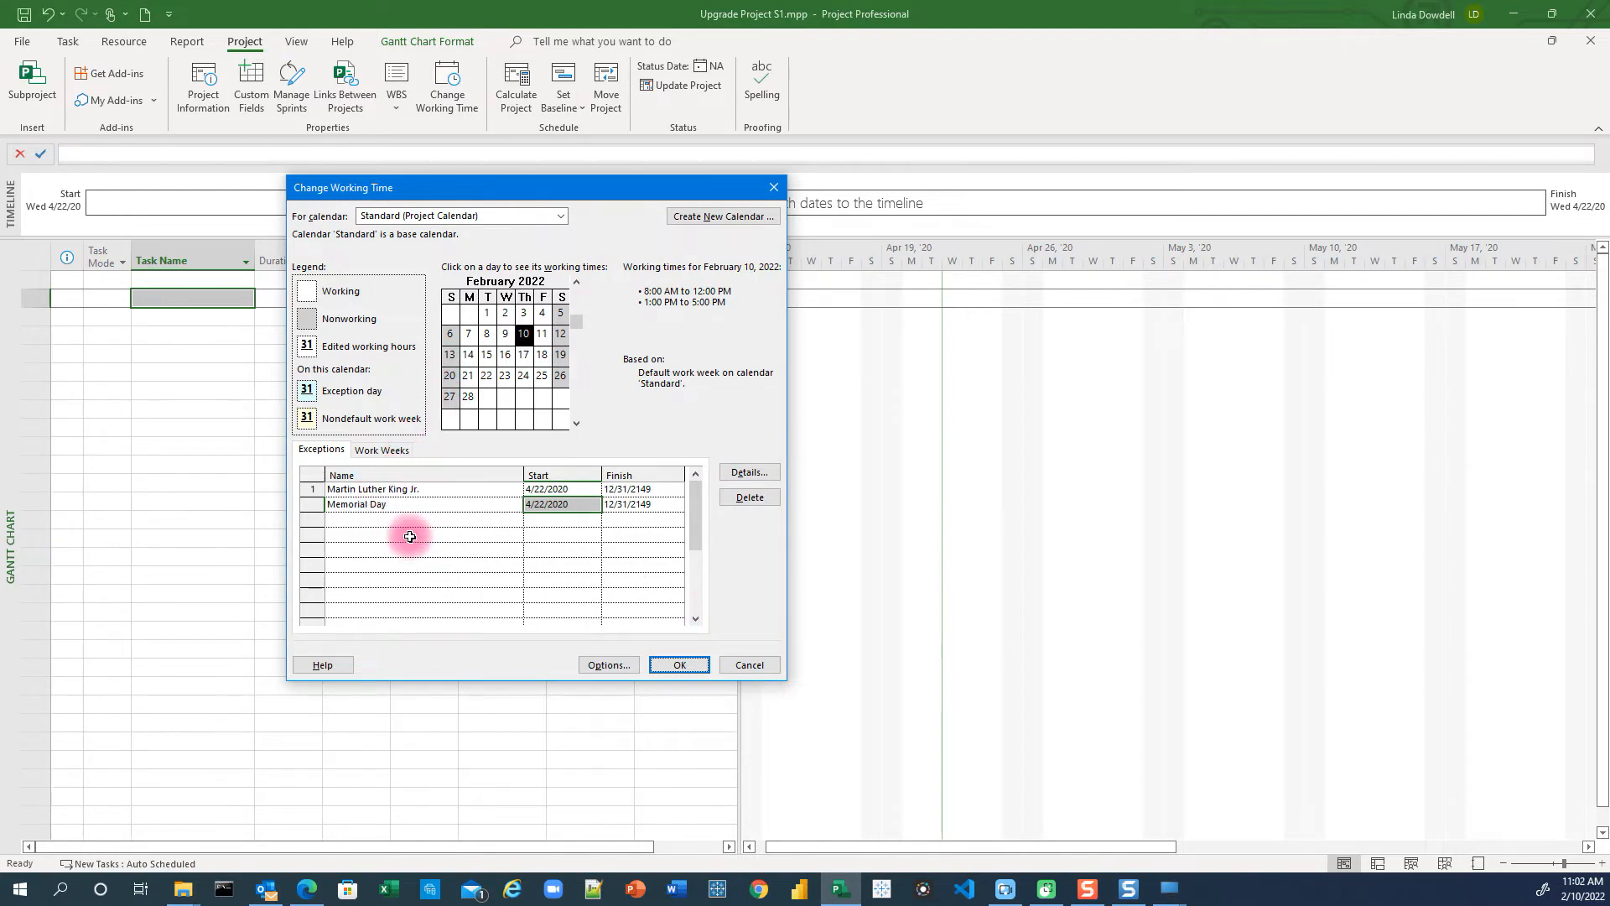
pyautogui.click(390, 450)
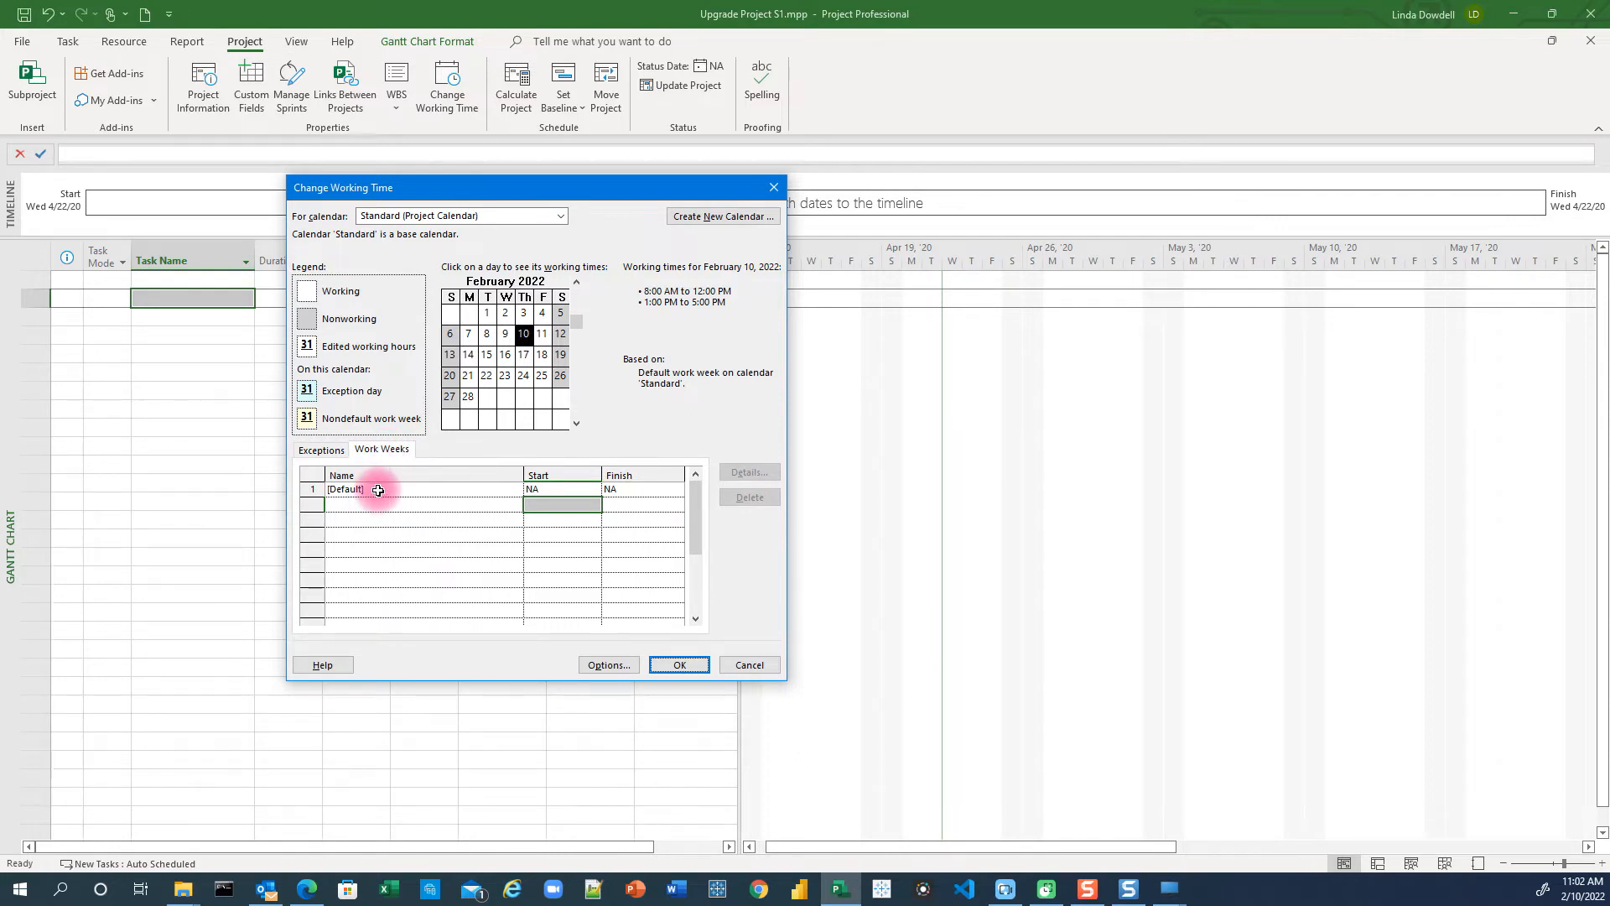
pyautogui.click(378, 491)
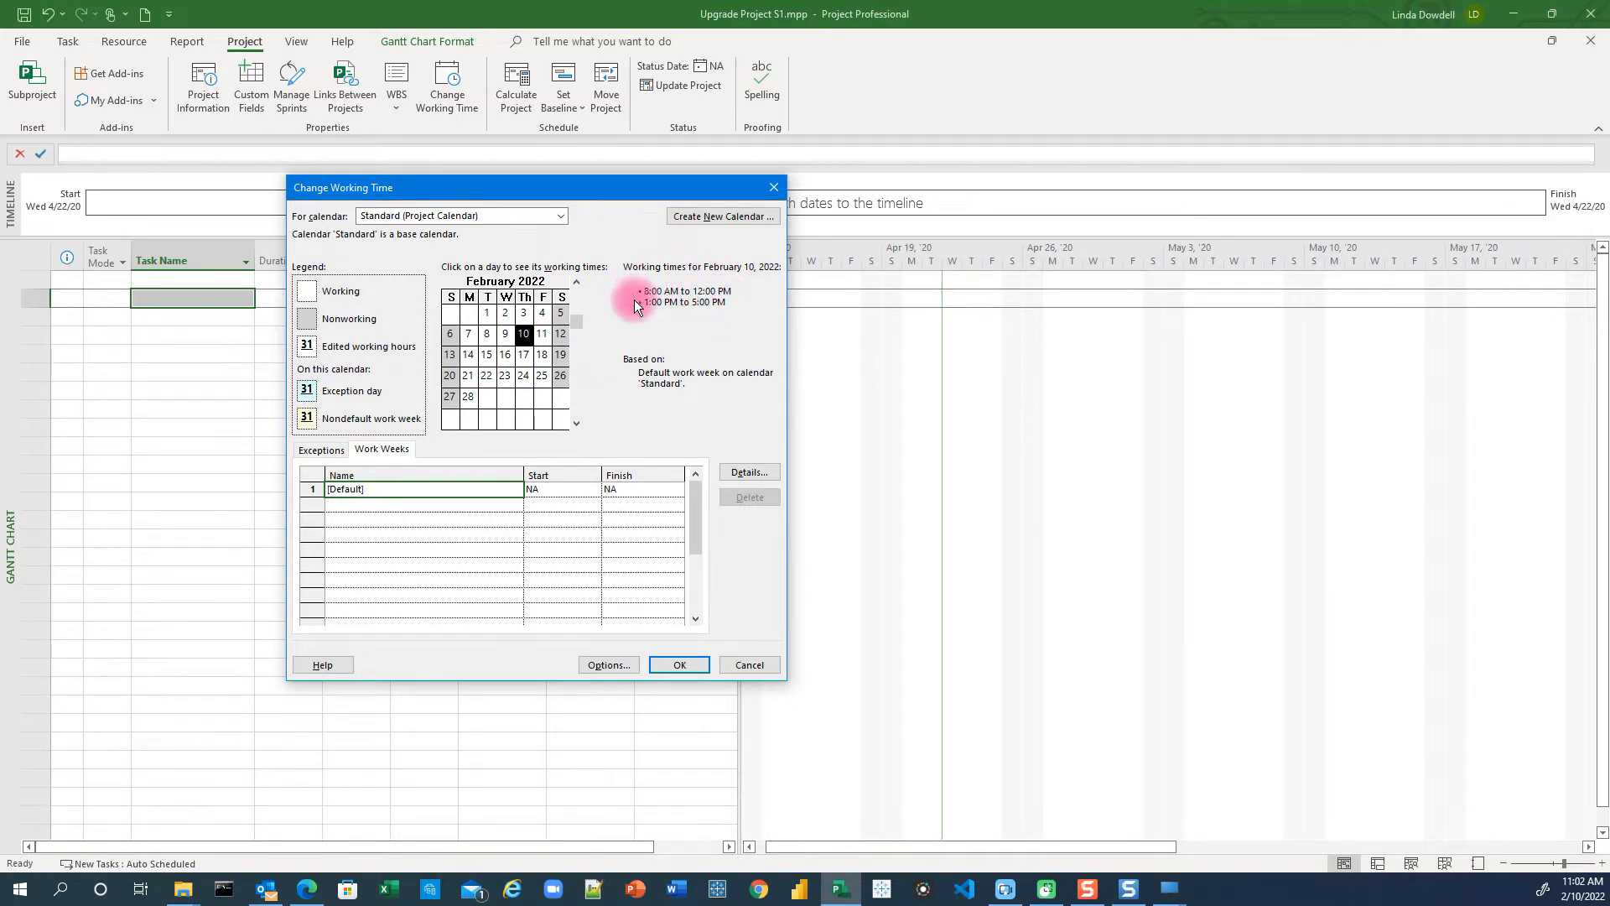
pyautogui.click(747, 472)
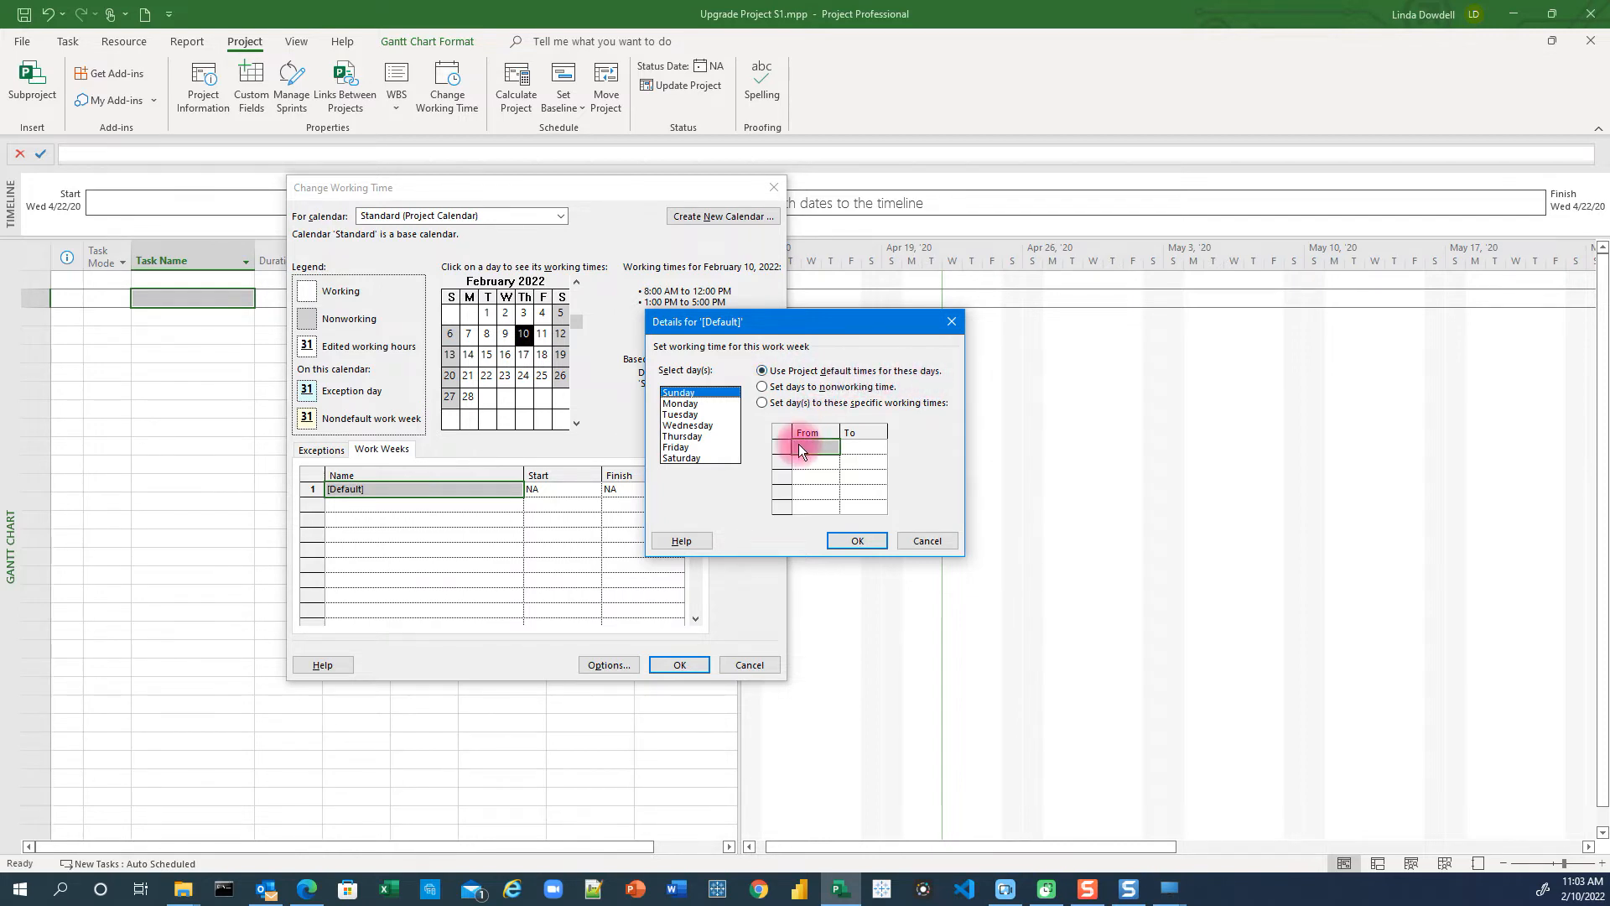
# Review the default working times of each day from Monday through Saturday, plus Sunday, in the [Default] work week
pyautogui.click(679, 406)
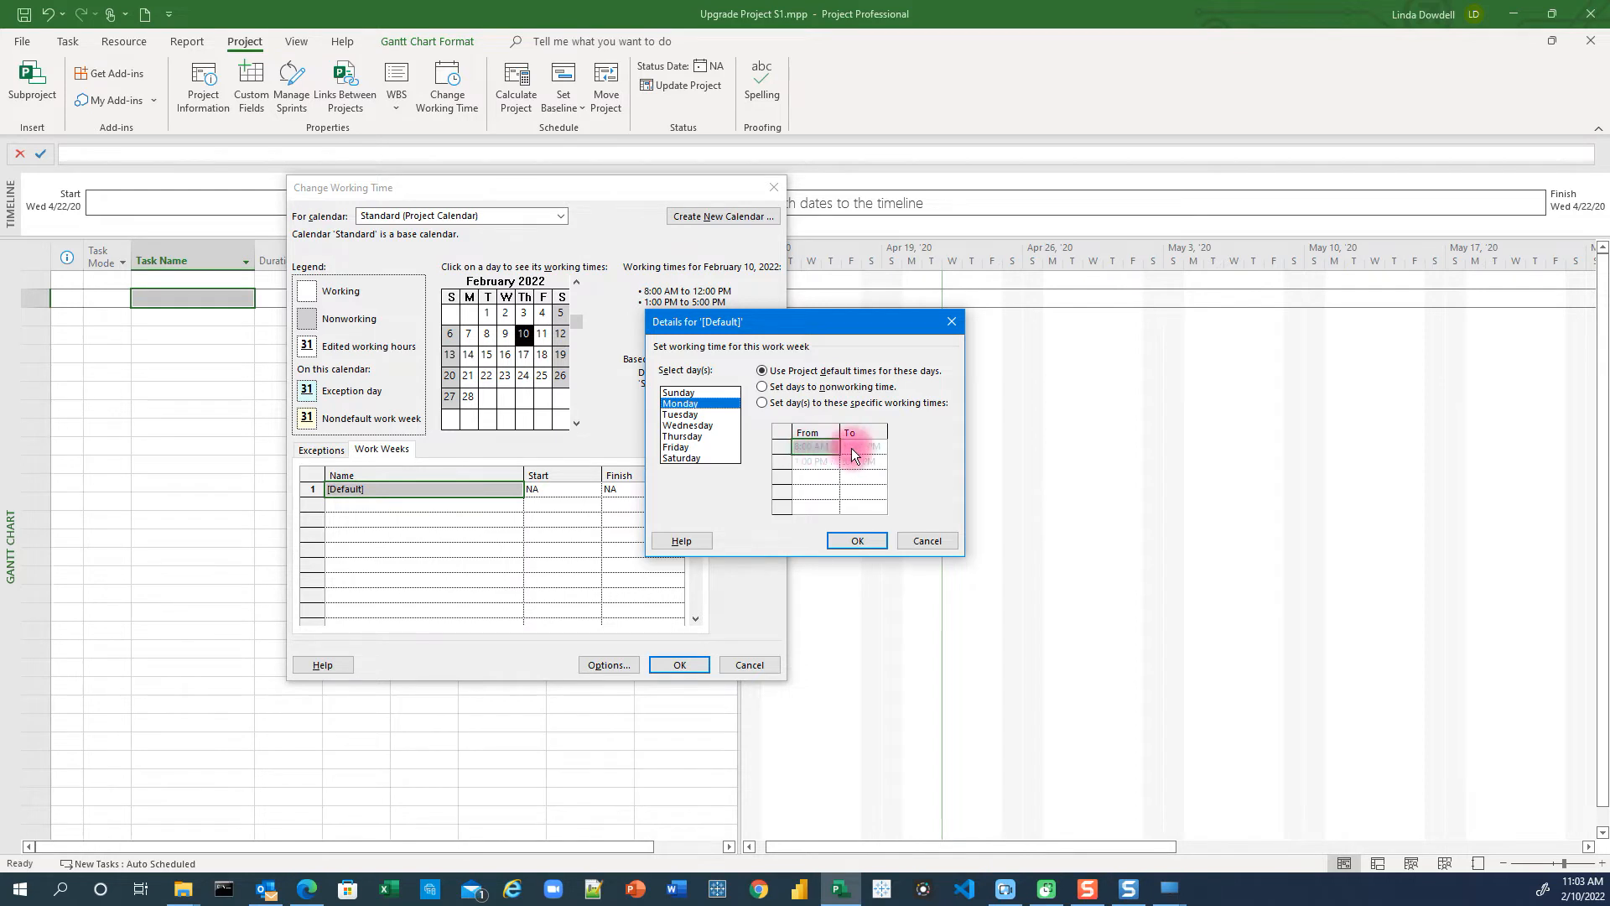
pyautogui.click(683, 414)
pyautogui.click(685, 426)
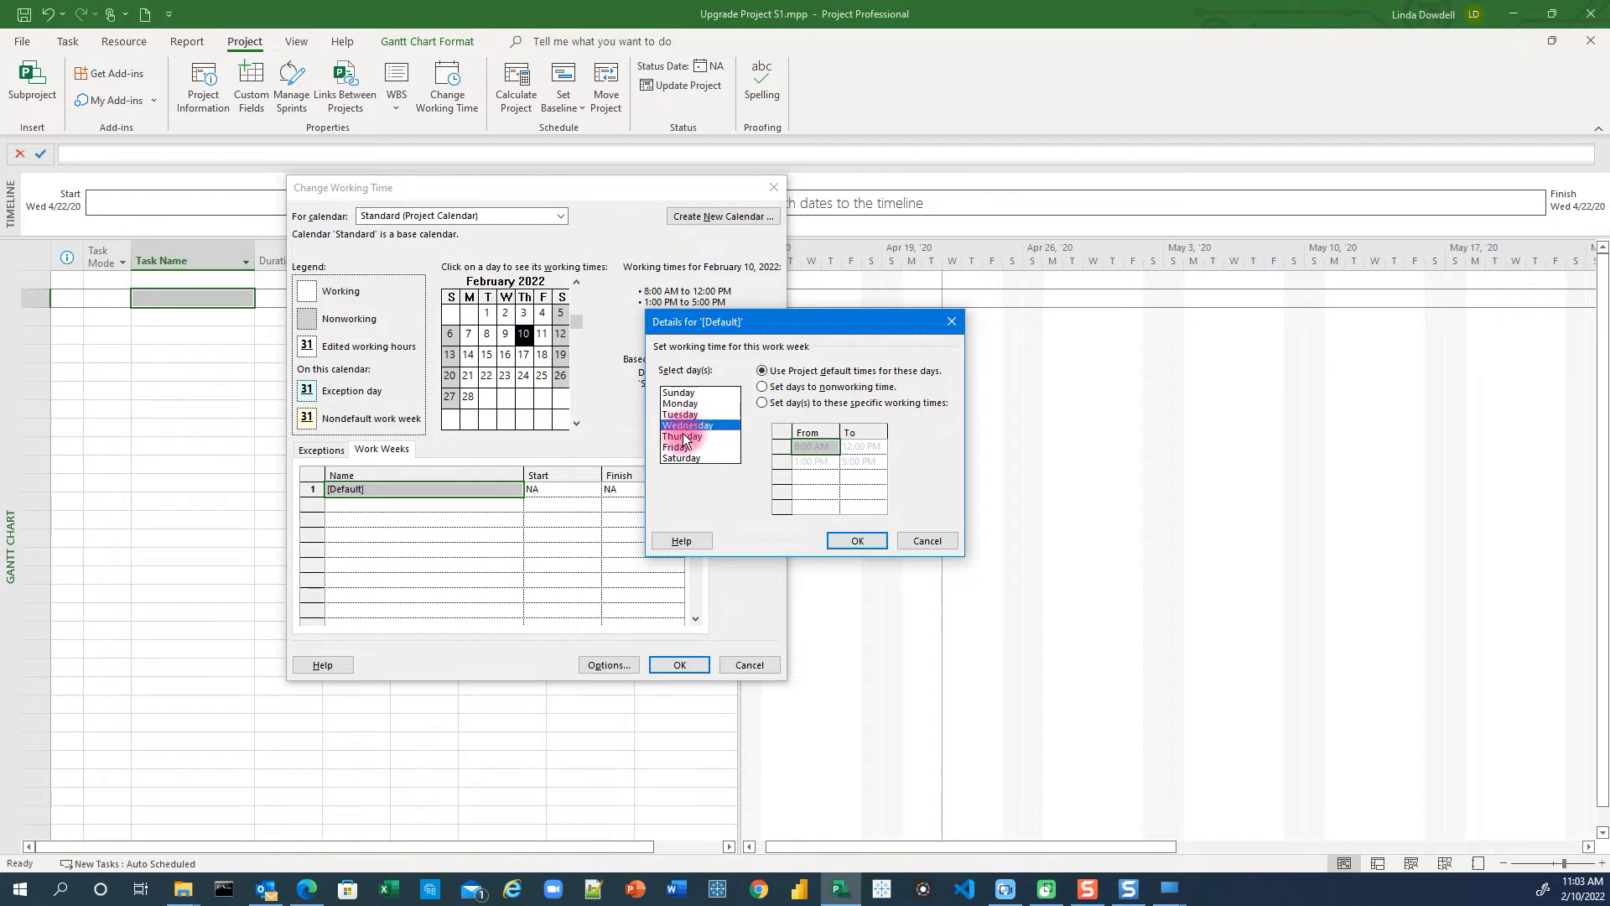
pyautogui.click(684, 437)
pyautogui.click(682, 448)
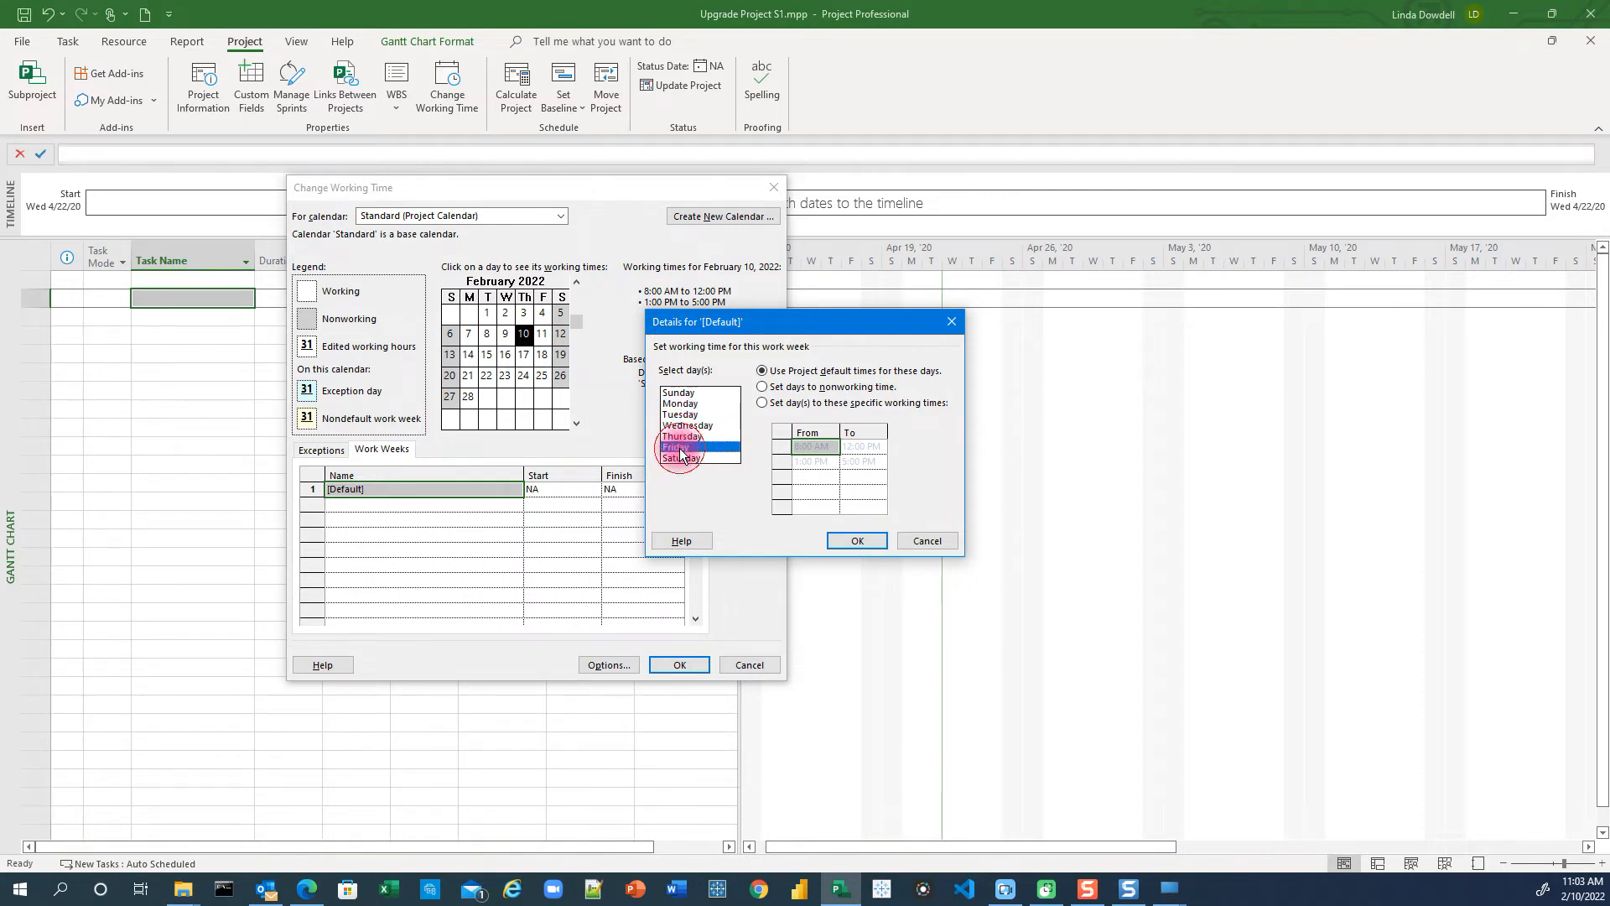
pyautogui.click(694, 459)
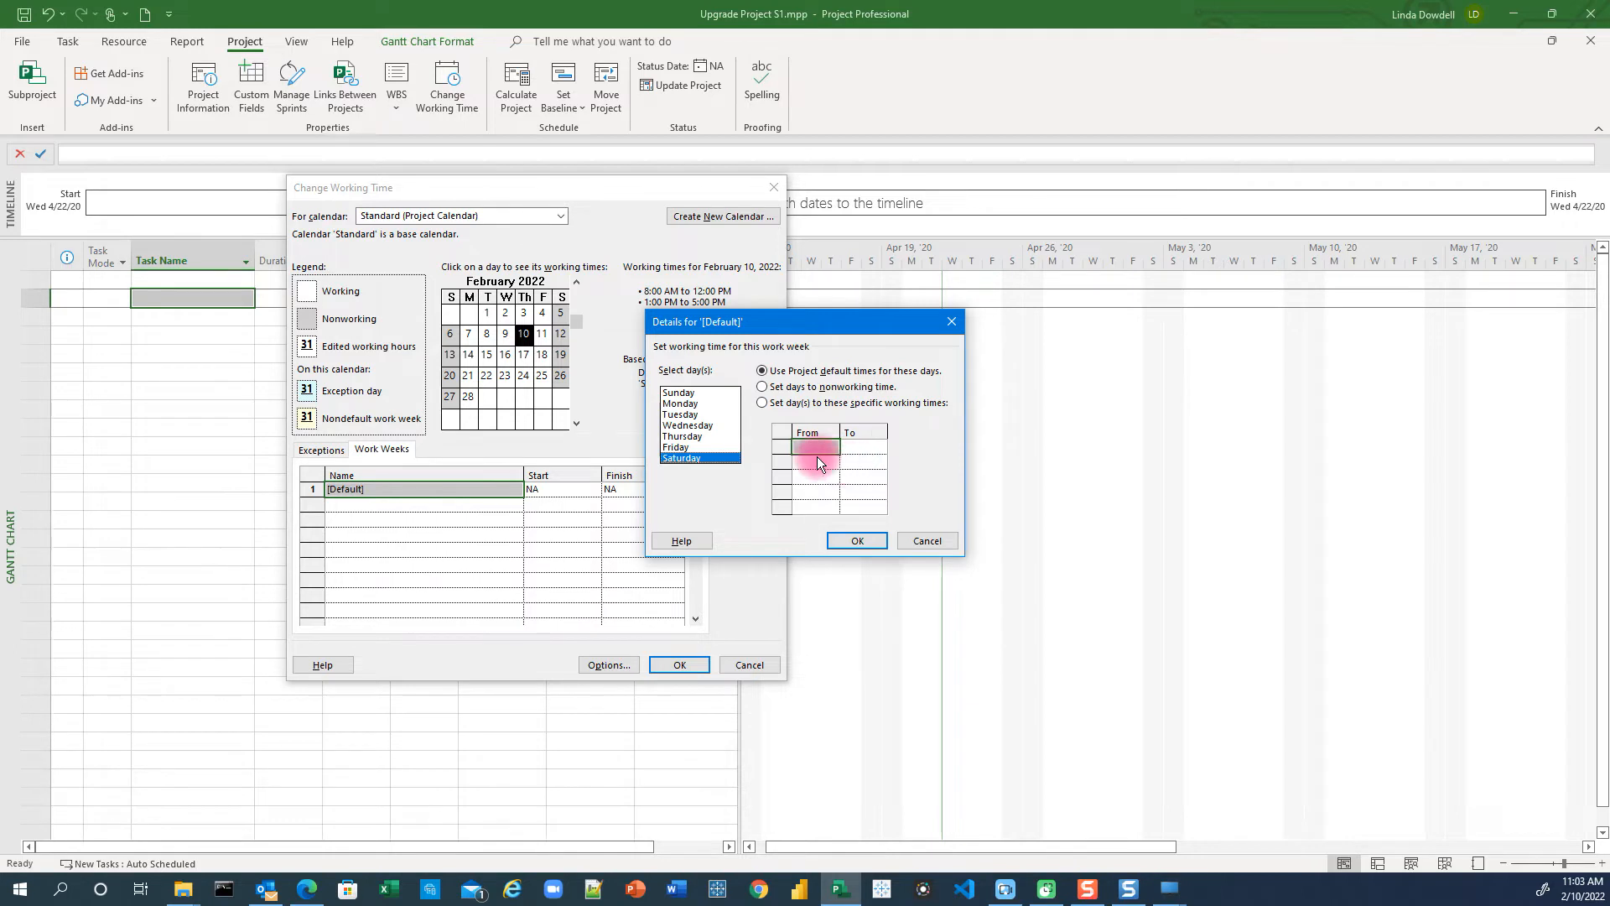
pyautogui.click(679, 394)
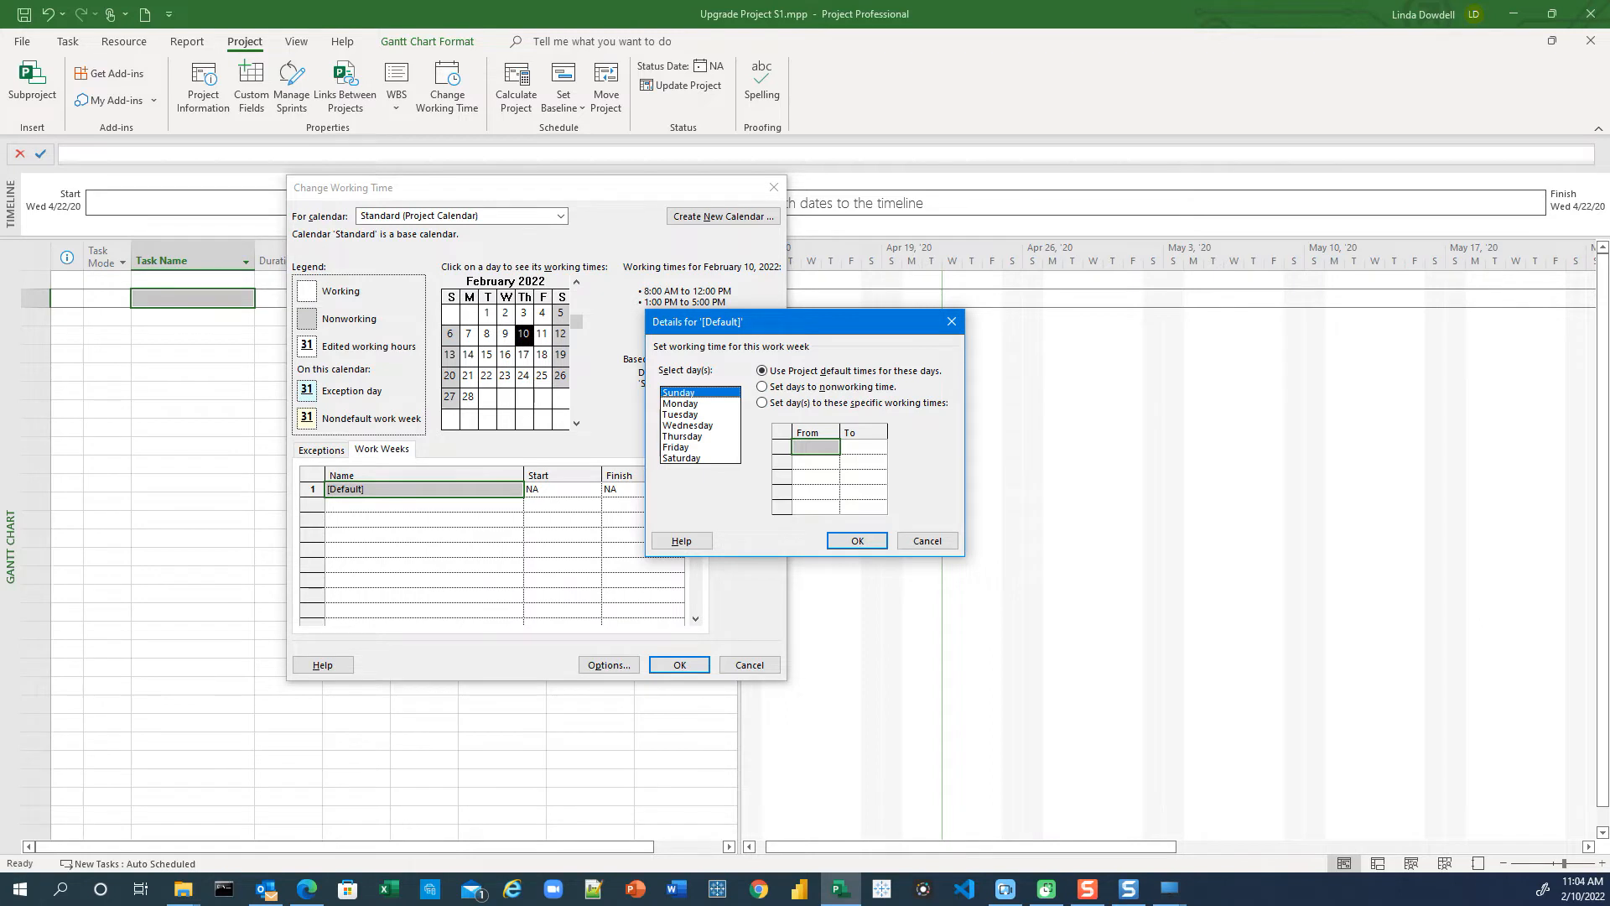
# Set Friday to nonworking time in the [Default] work week
pyautogui.click(679, 450)
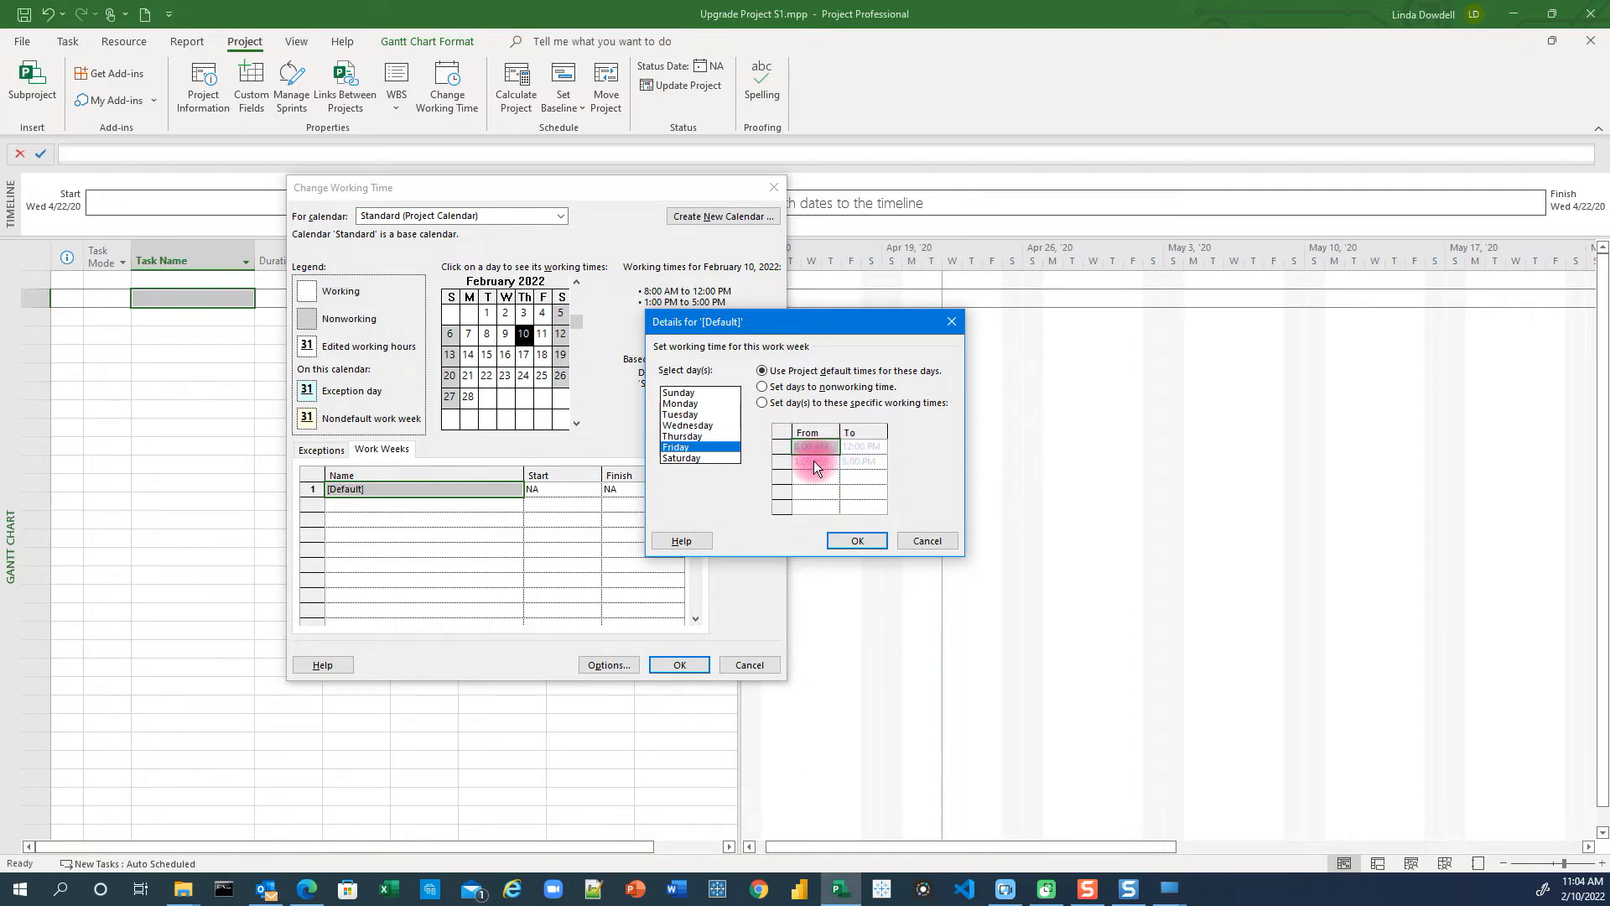
pyautogui.click(763, 388)
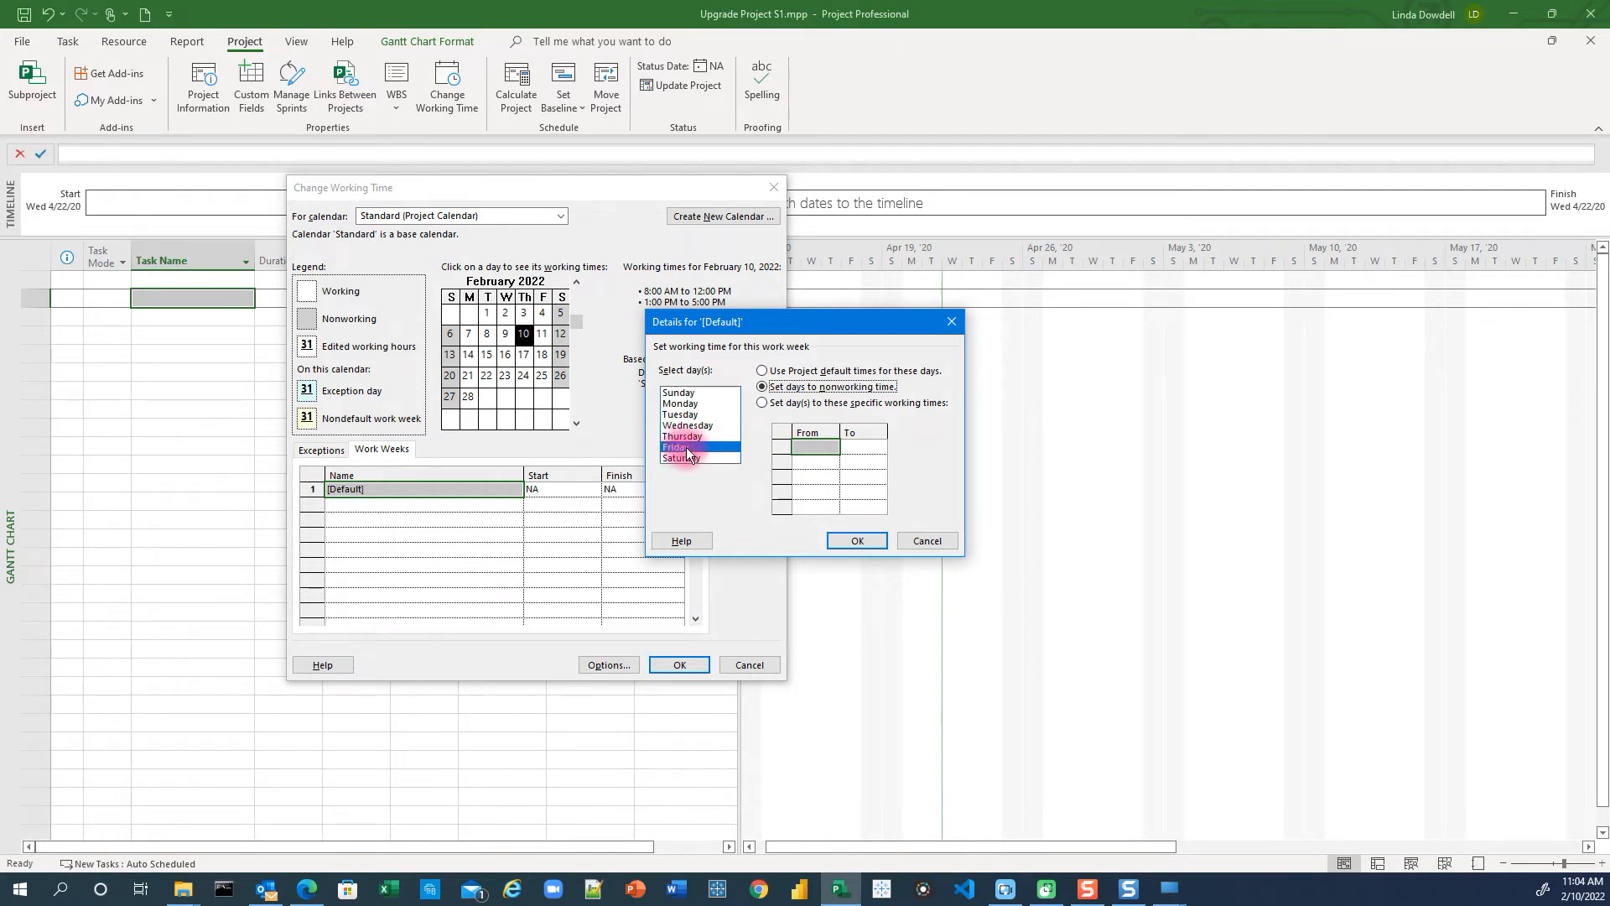
pyautogui.click(762, 403)
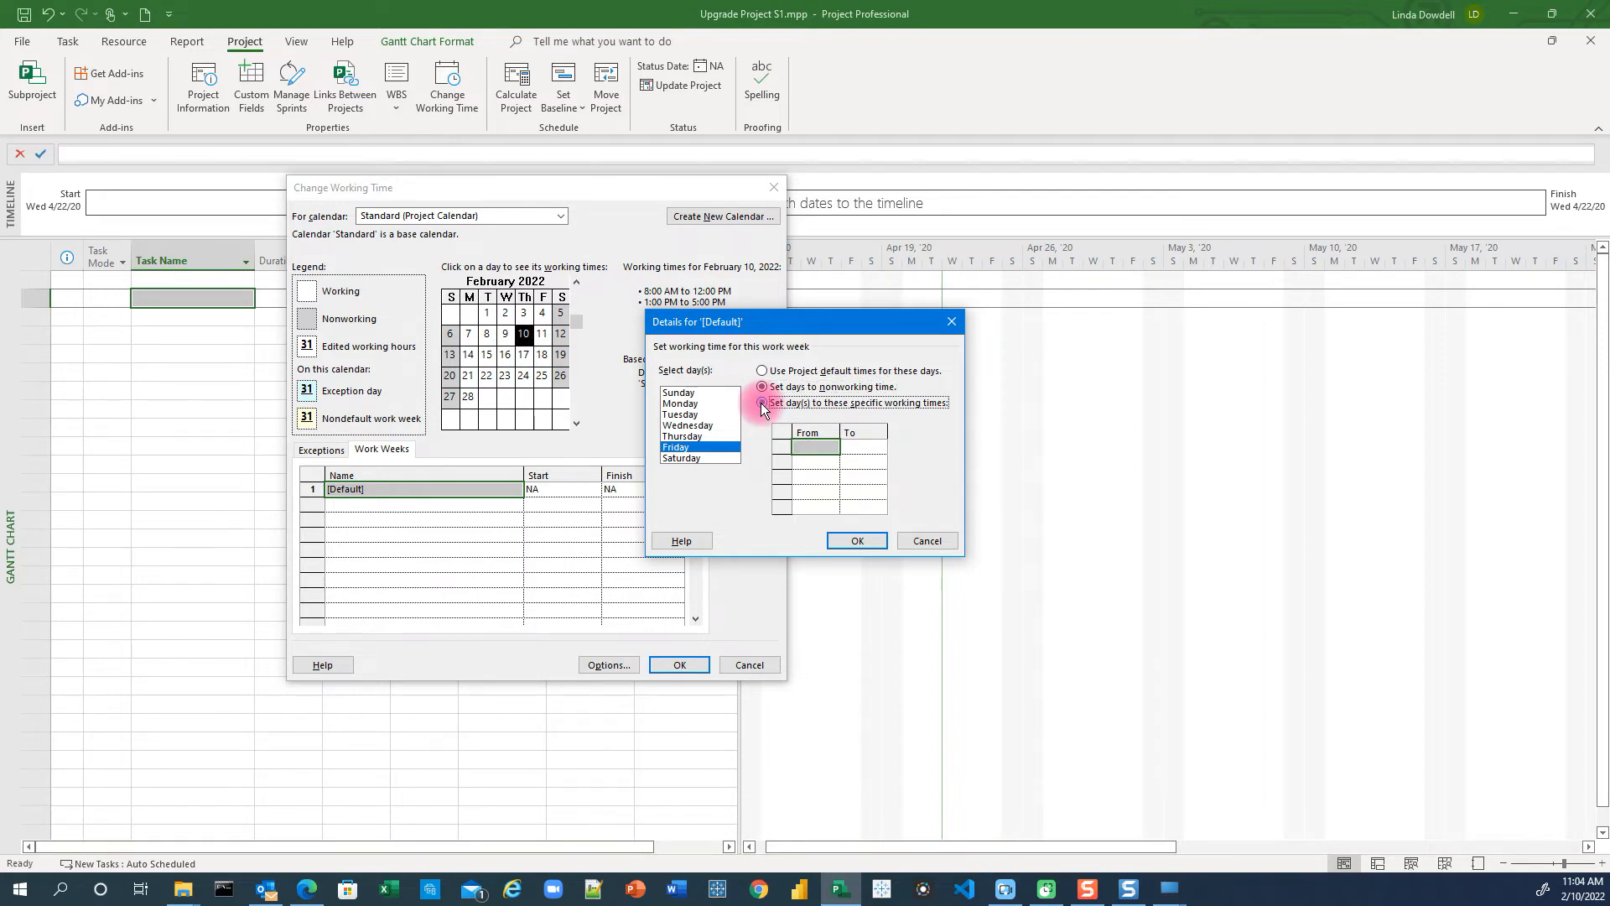
pyautogui.click(818, 448)
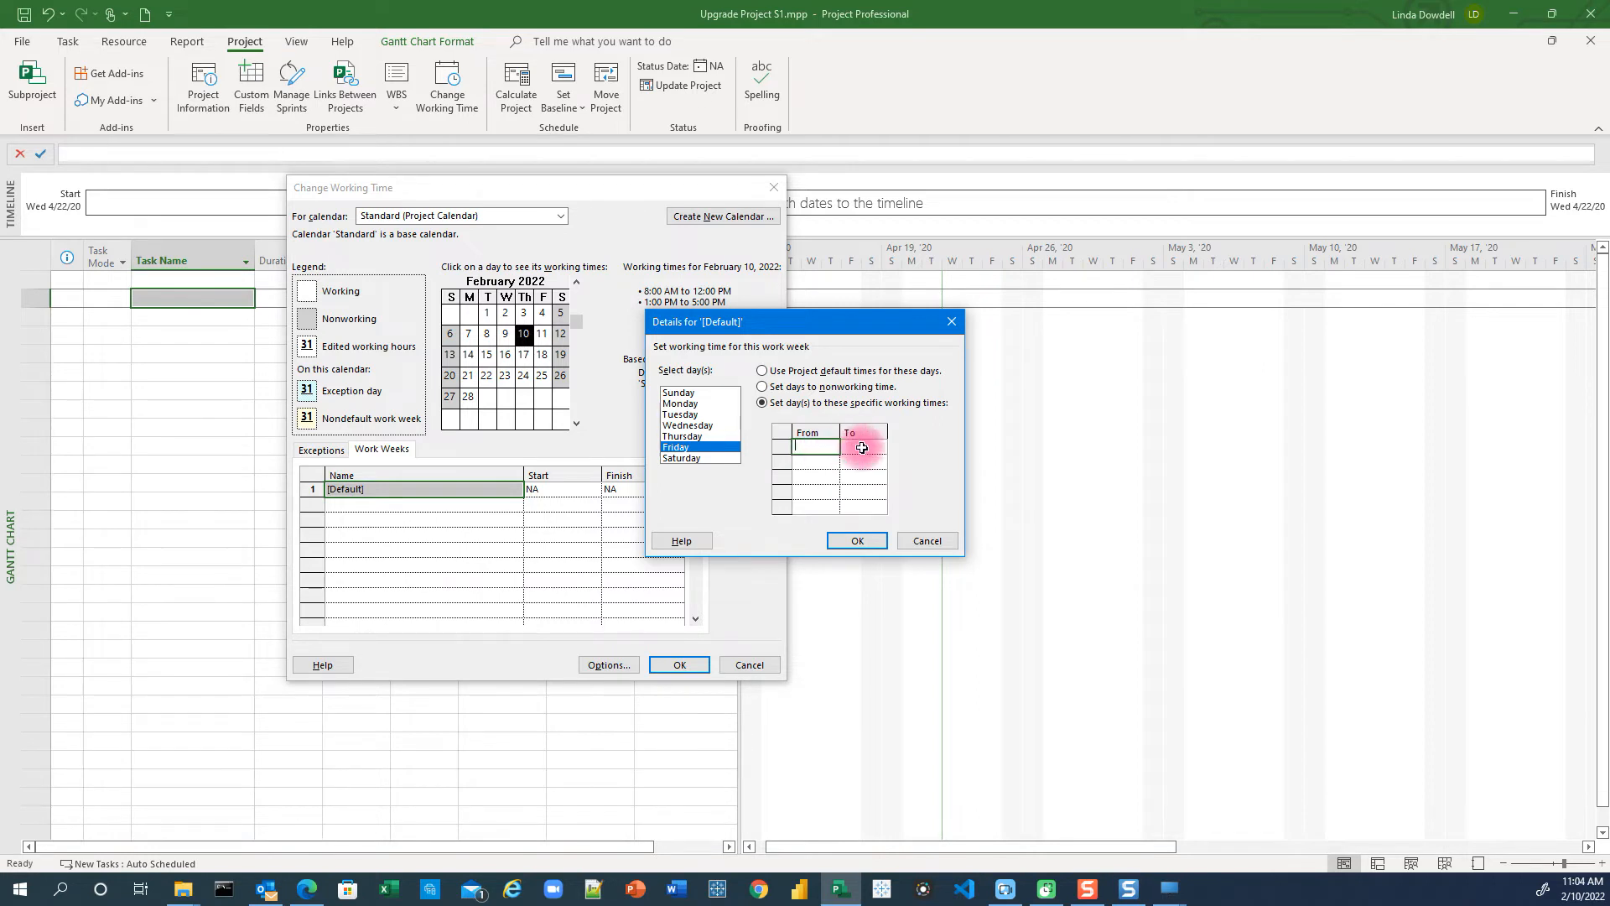
pyautogui.click(807, 388)
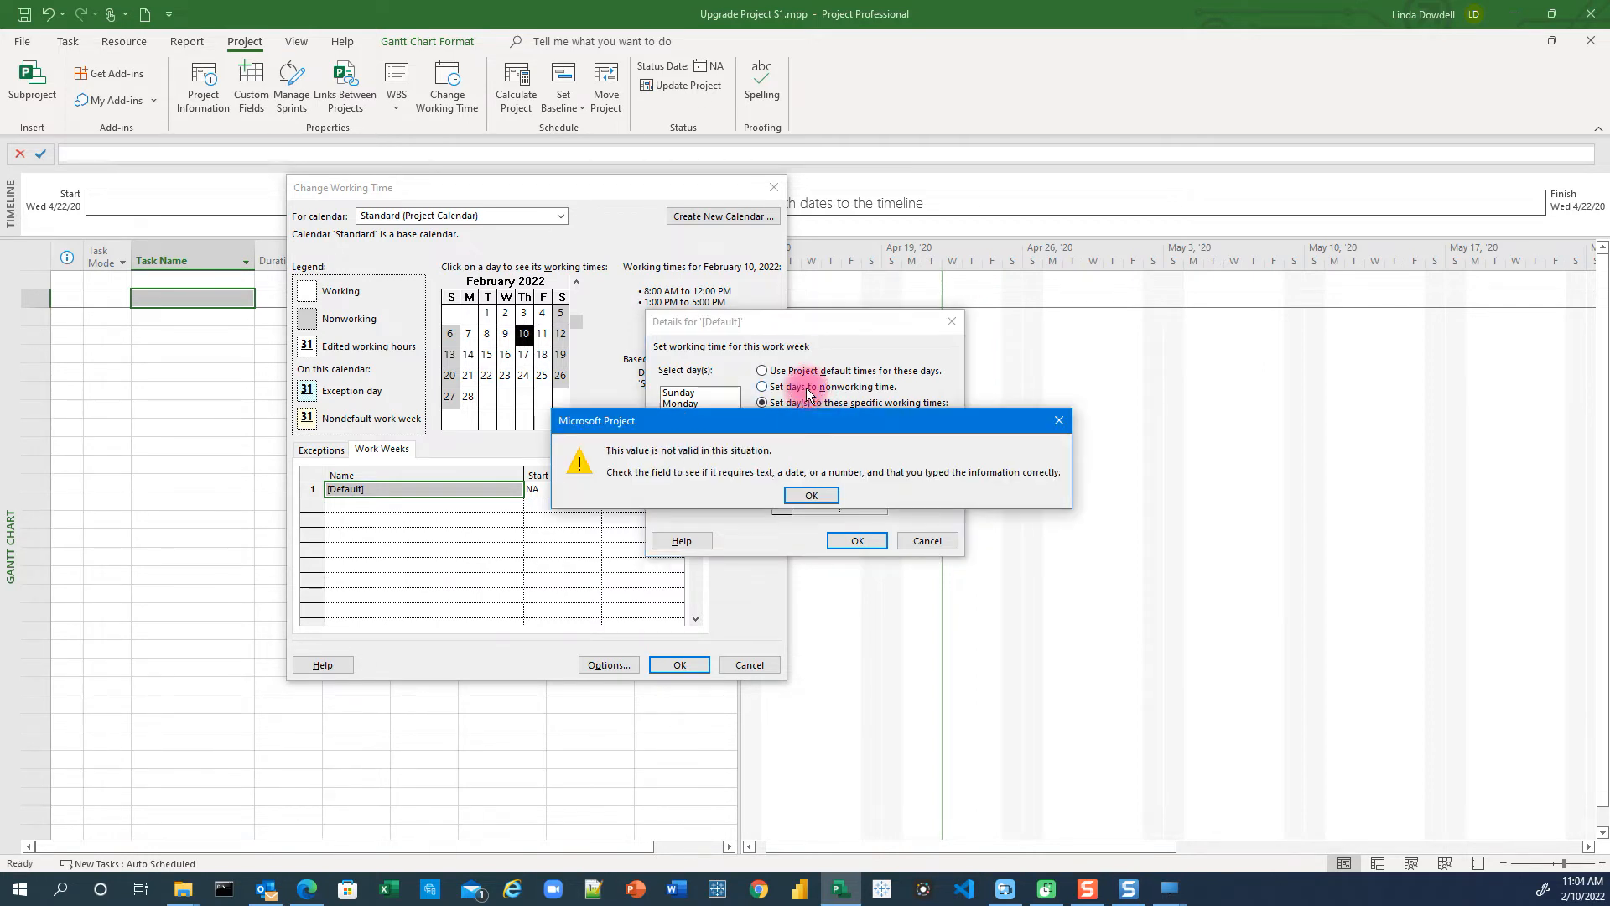
pyautogui.click(805, 495)
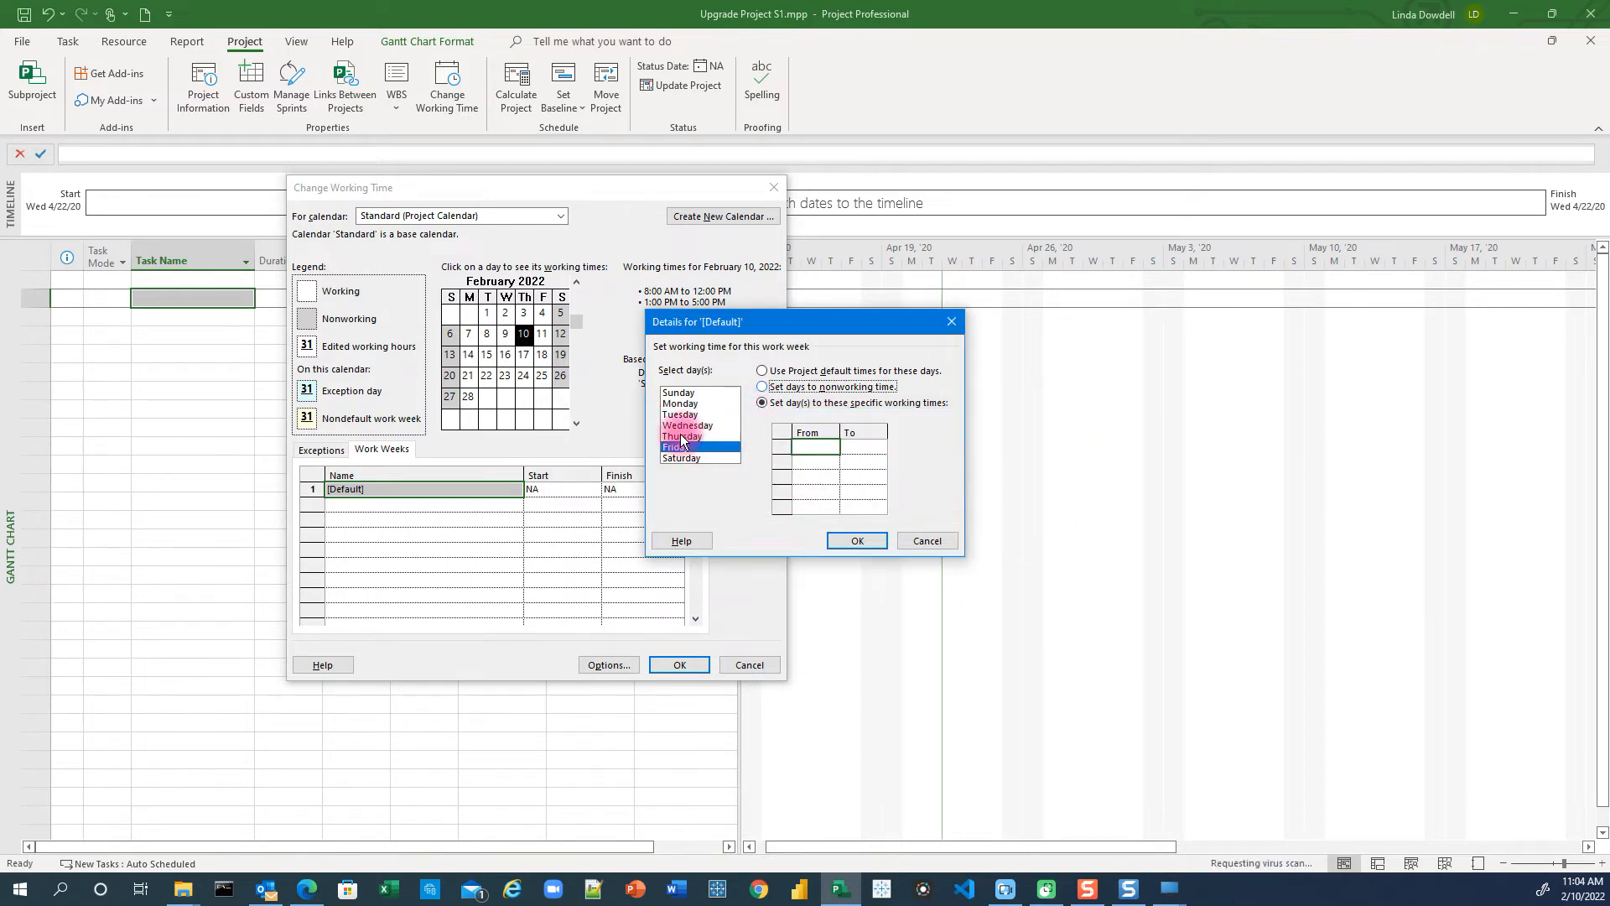
pyautogui.click(763, 404)
pyautogui.click(761, 387)
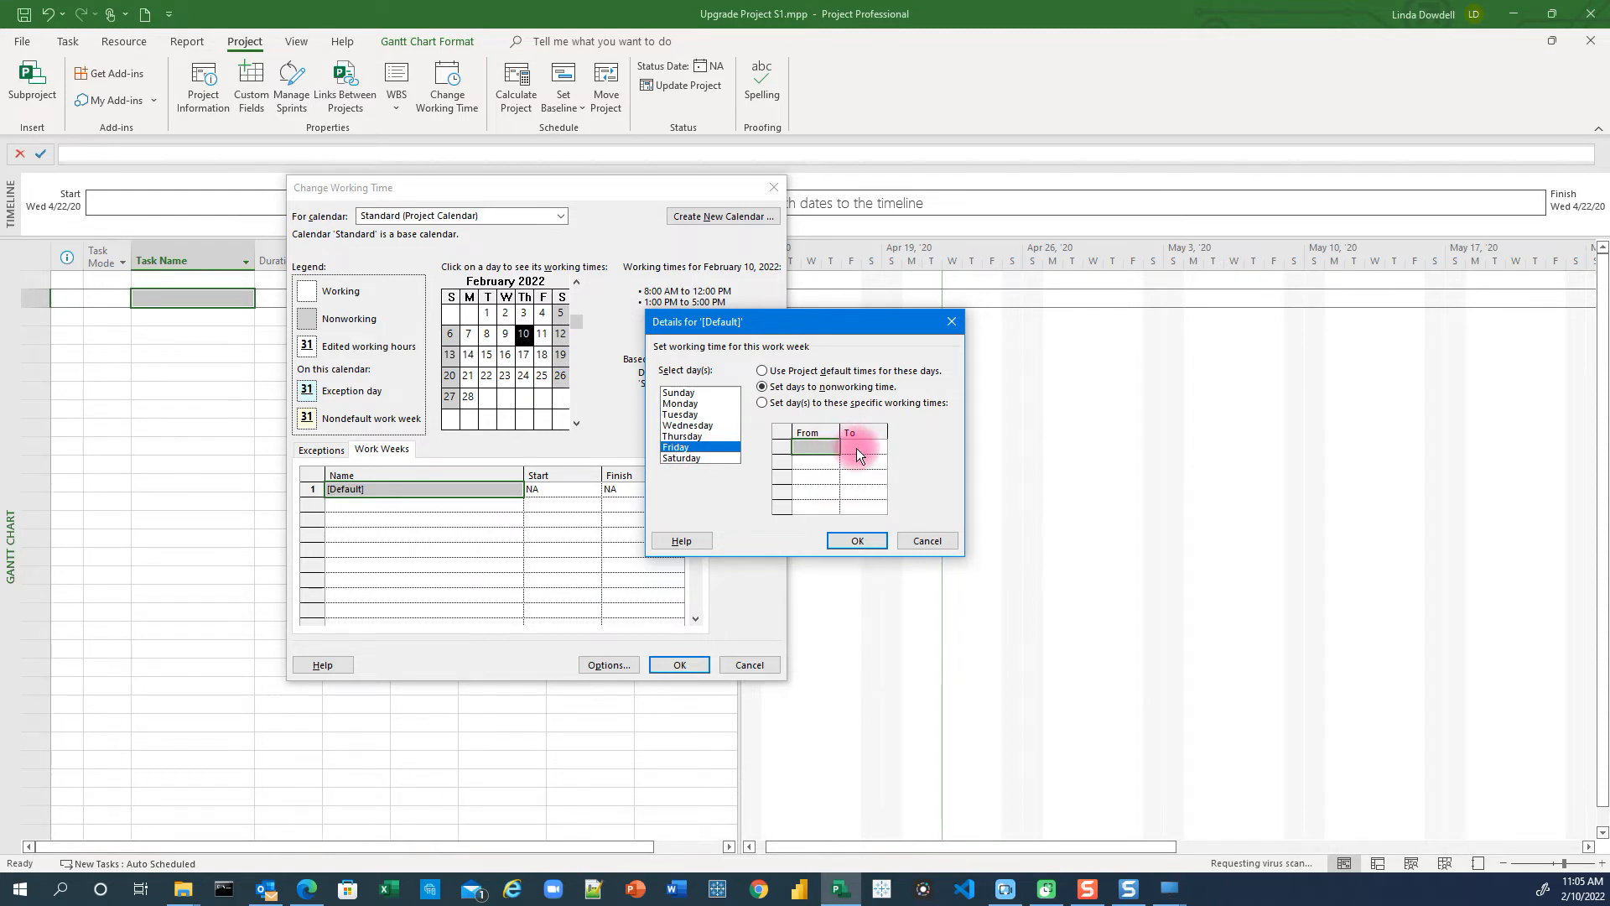
# Compare the working-time settings of Sunday, Saturday and Friday in the [Default] work week
pyautogui.click(678, 394)
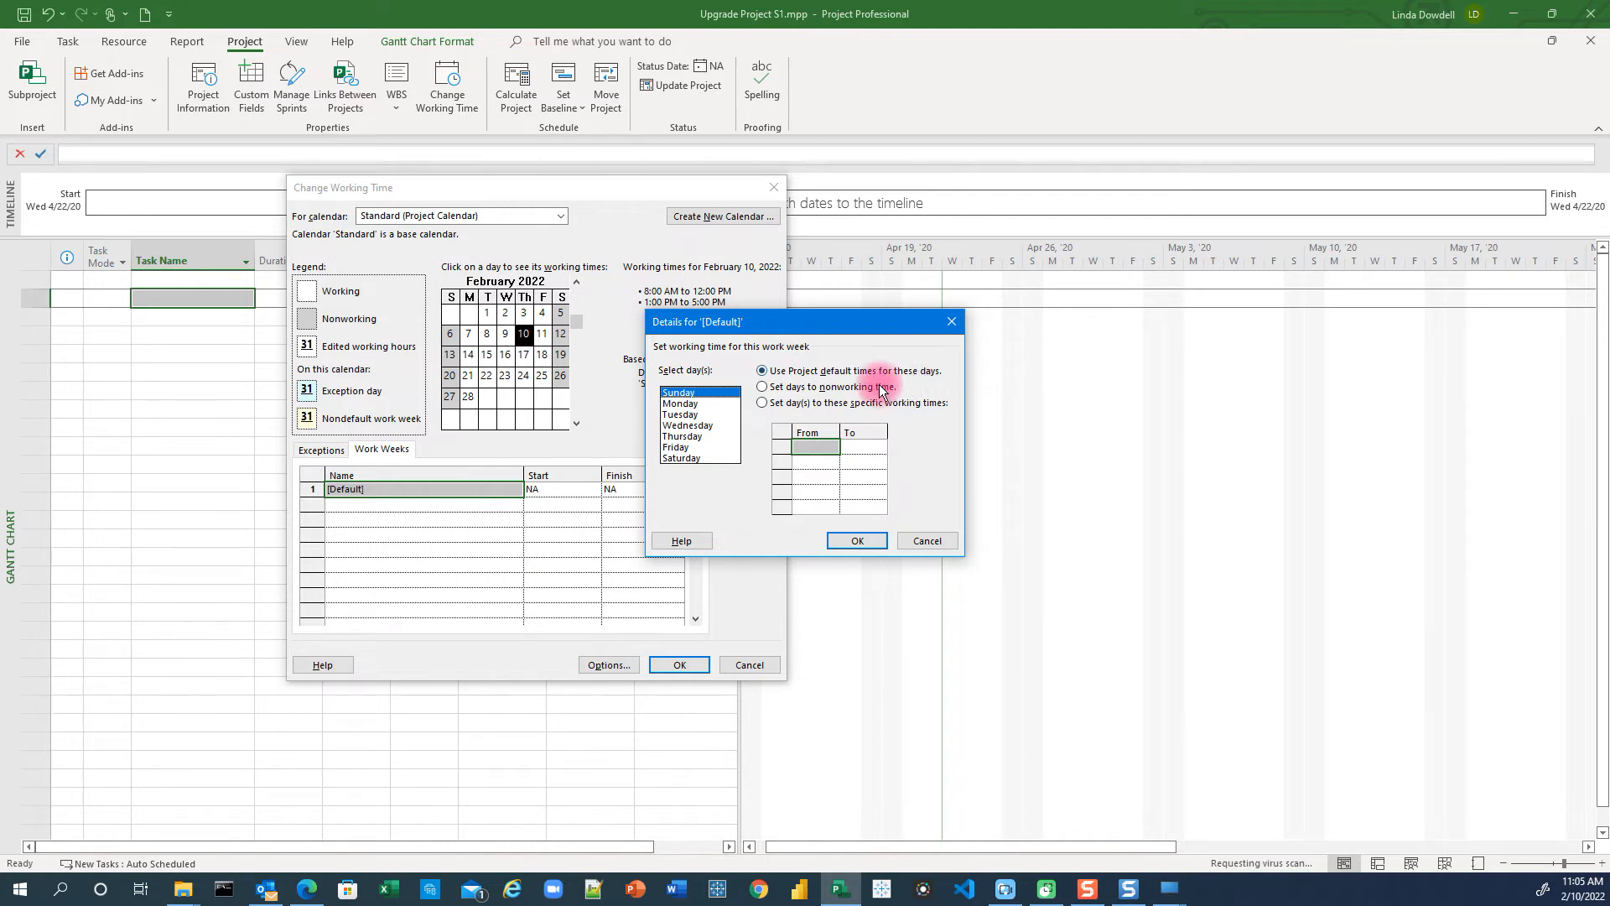
pyautogui.click(692, 457)
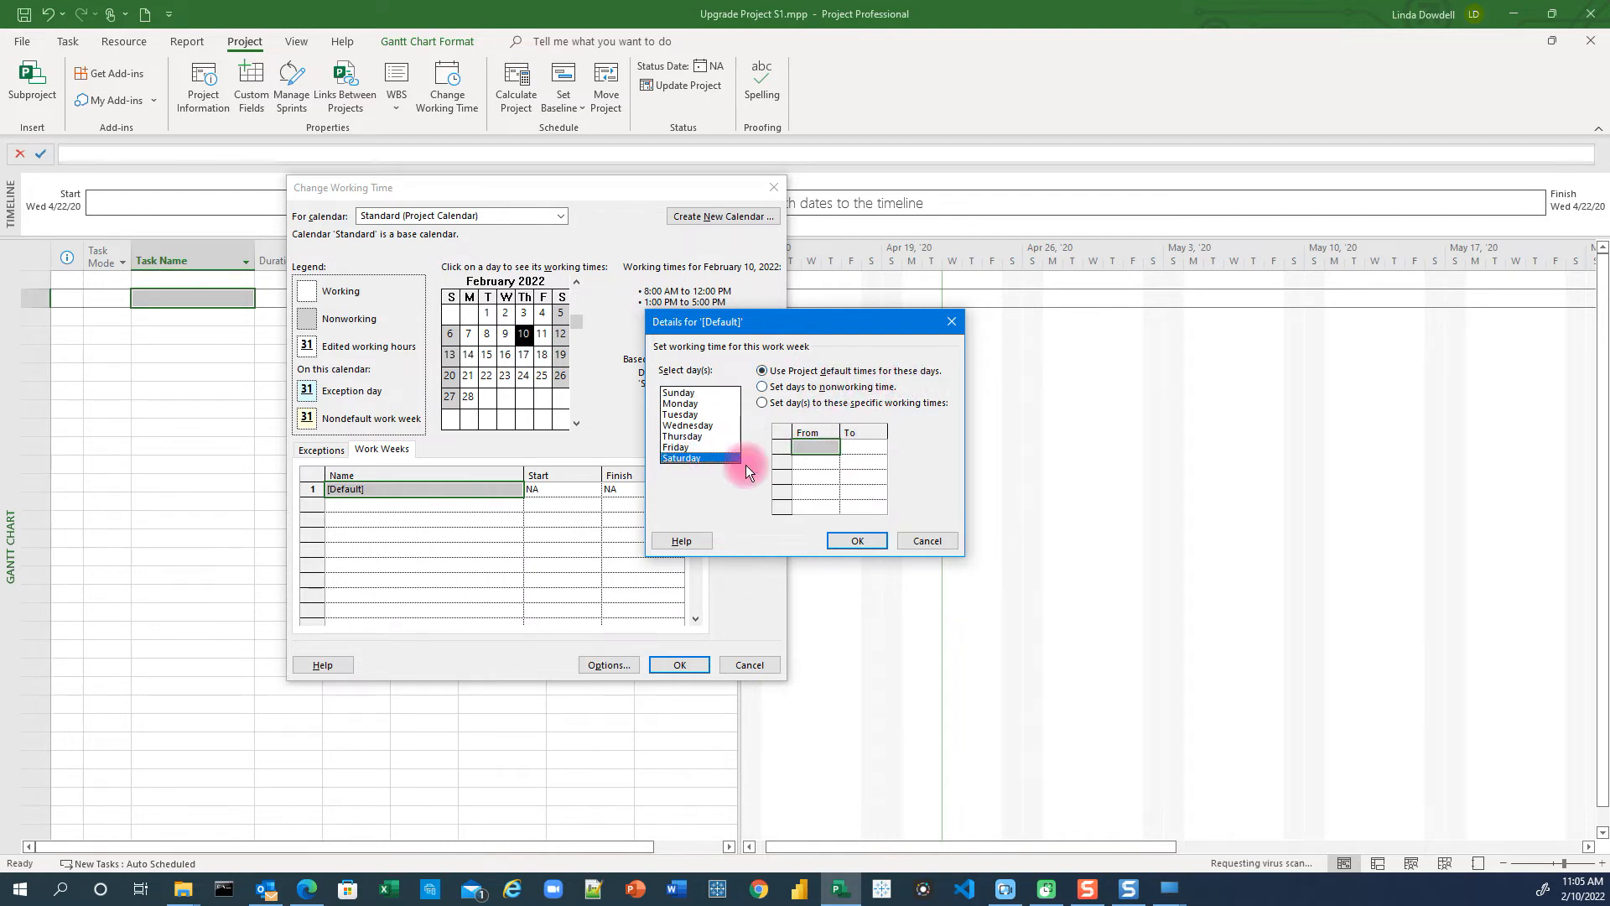
pyautogui.click(684, 448)
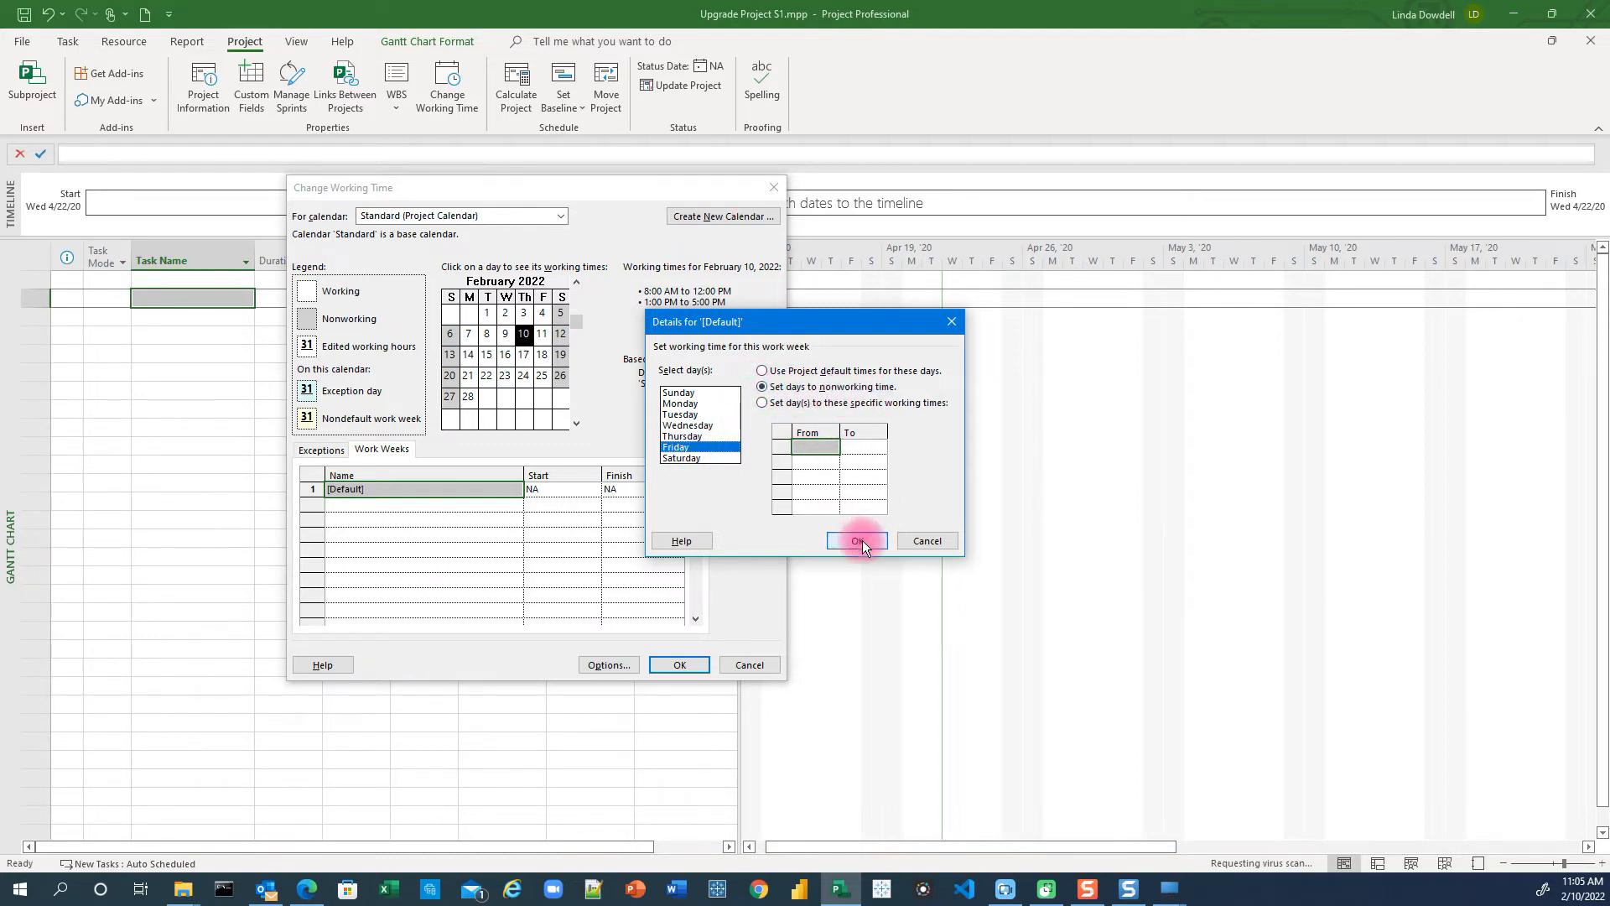
# Give Friday specific working times from 8:00 AM to 12:00 PM in the [Default] work week
pyautogui.click(856, 466)
pyautogui.click(762, 403)
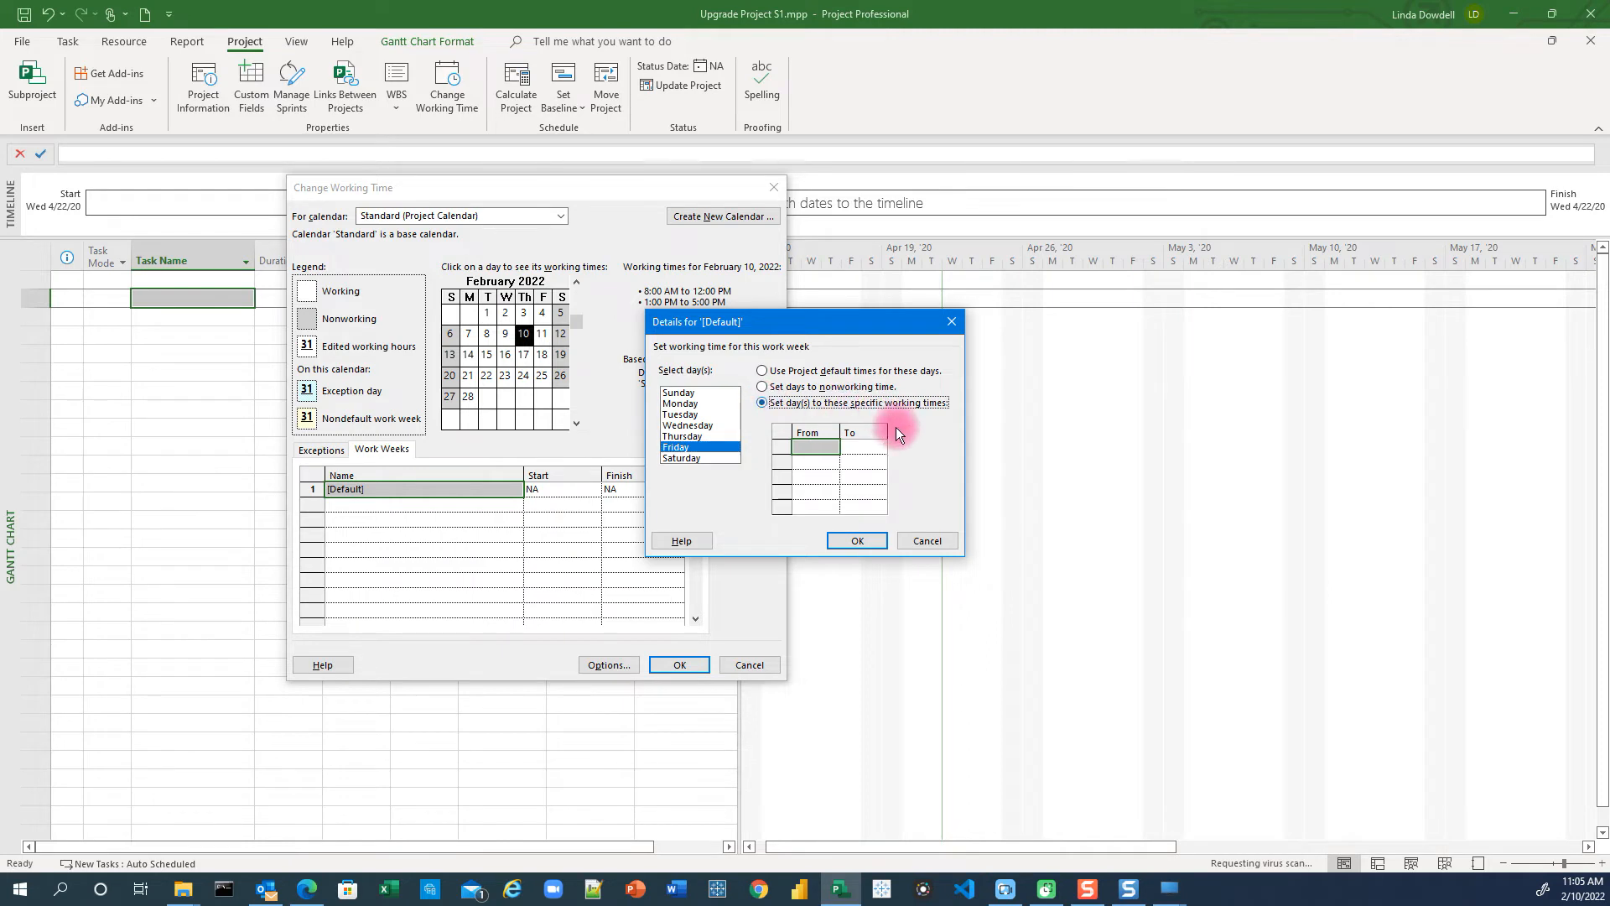
pyautogui.click(822, 448)
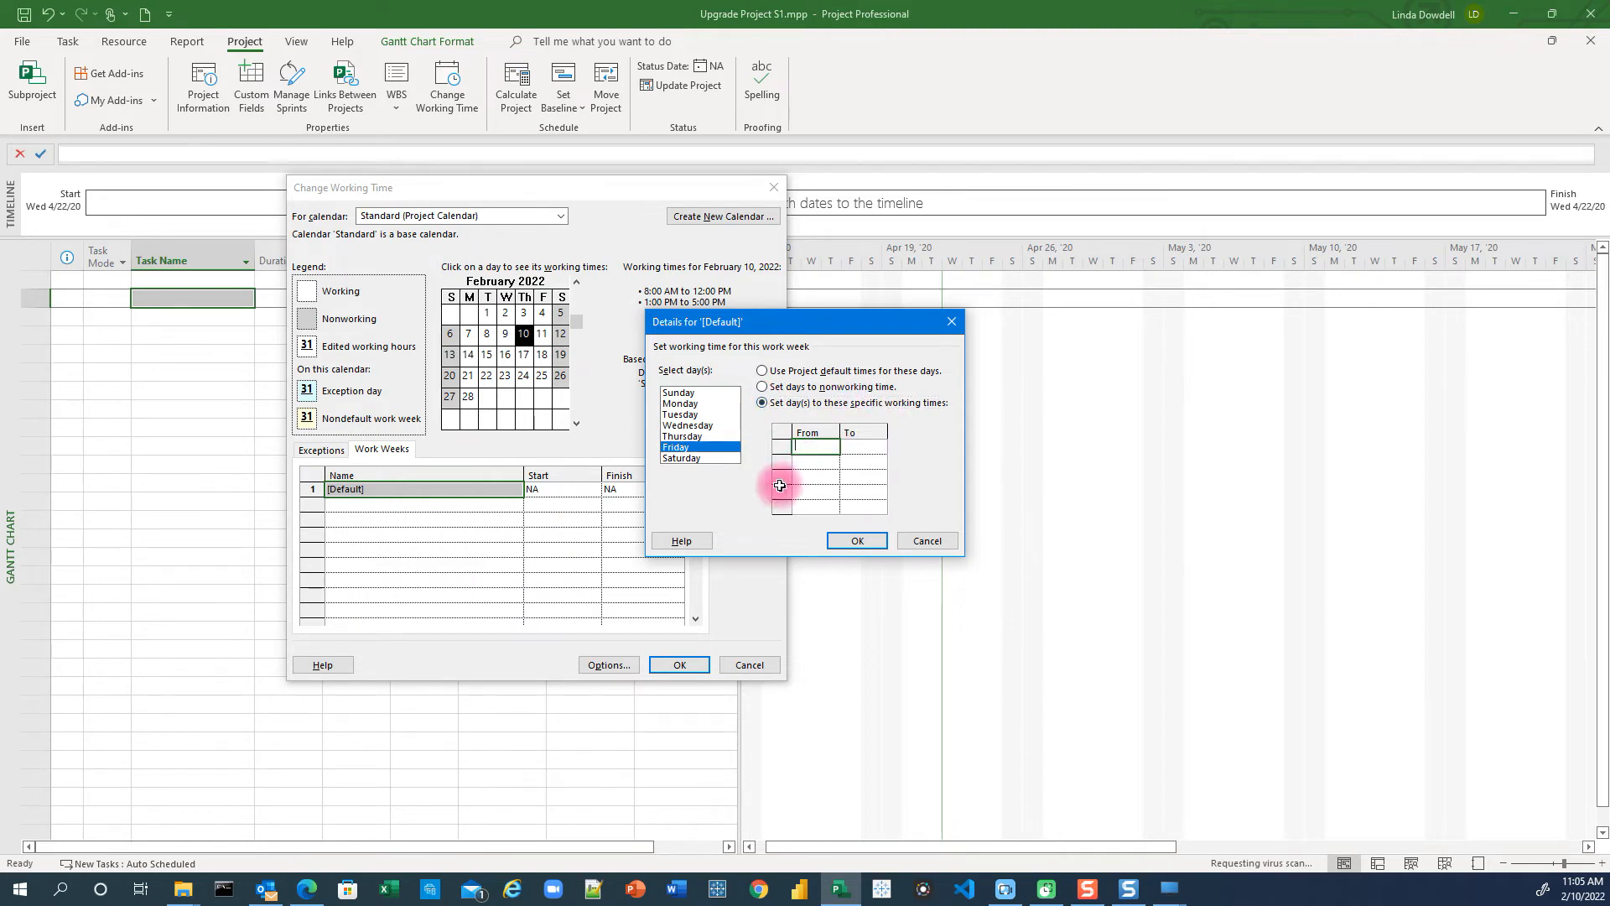
pyautogui.write('8:00 AM')
pyautogui.press('Return')
pyautogui.click(864, 446)
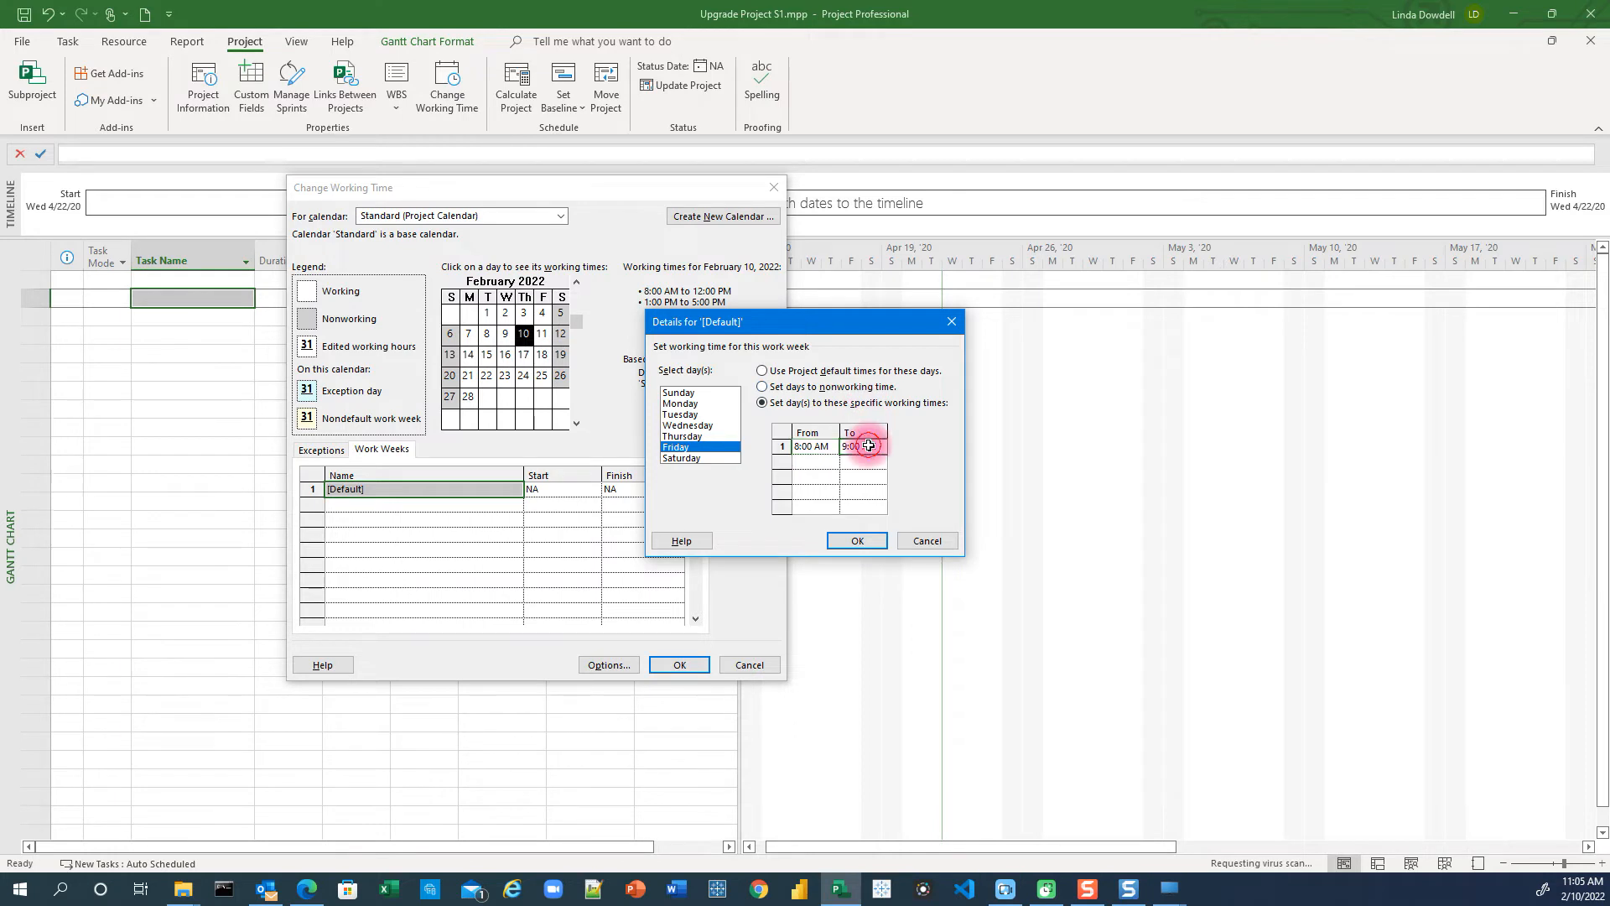
pyautogui.write('12')
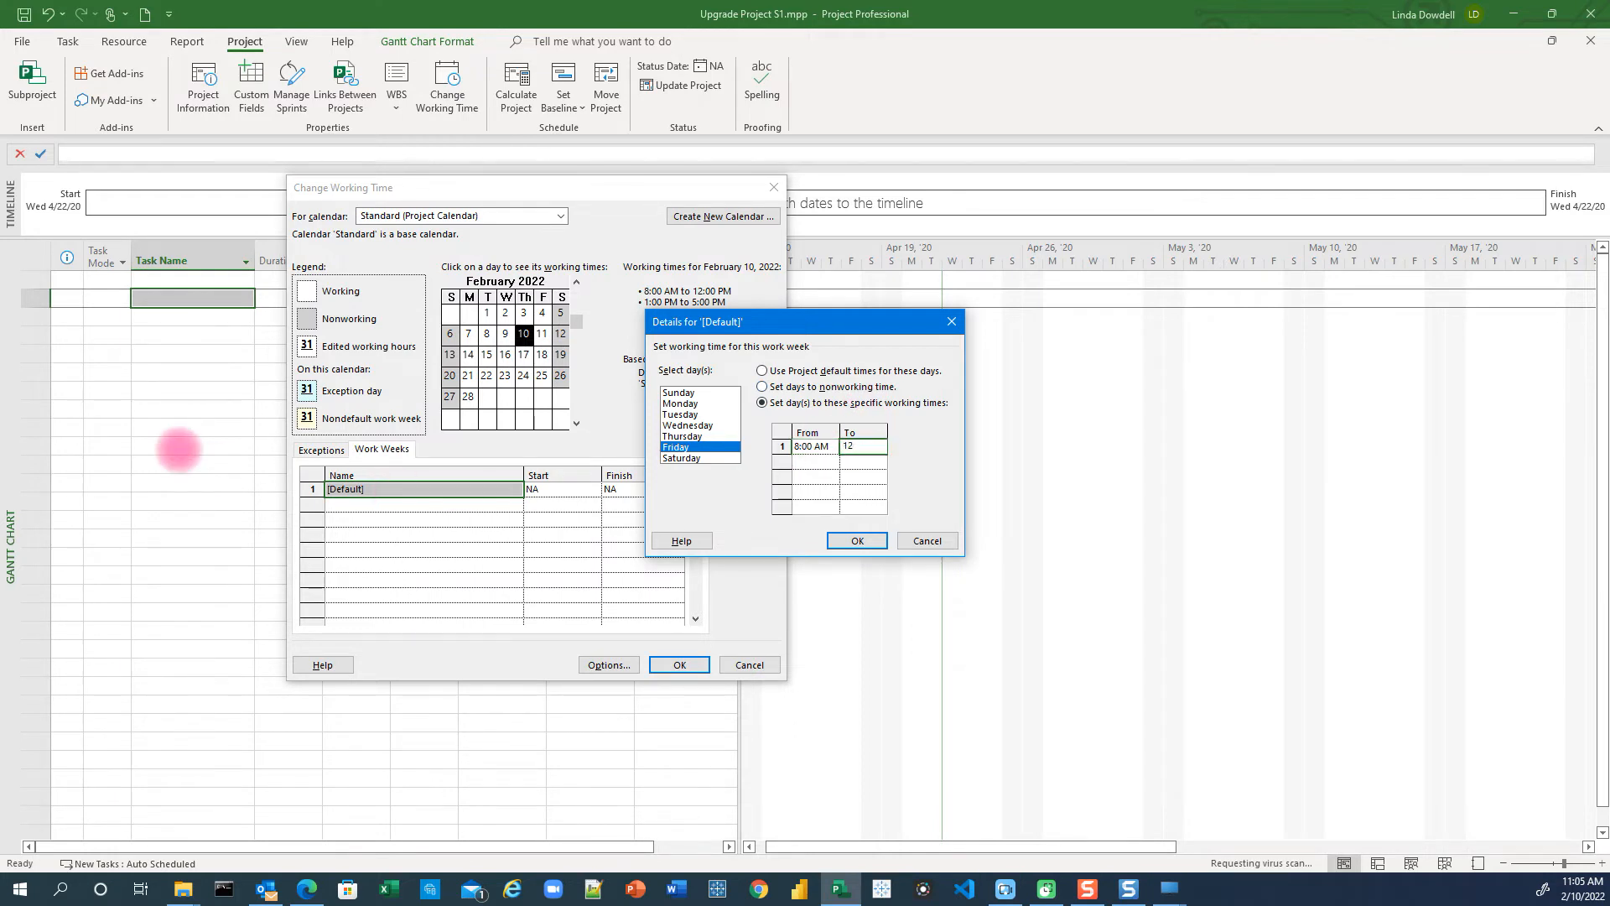
pyautogui.write(':00 pm')
pyautogui.click(818, 463)
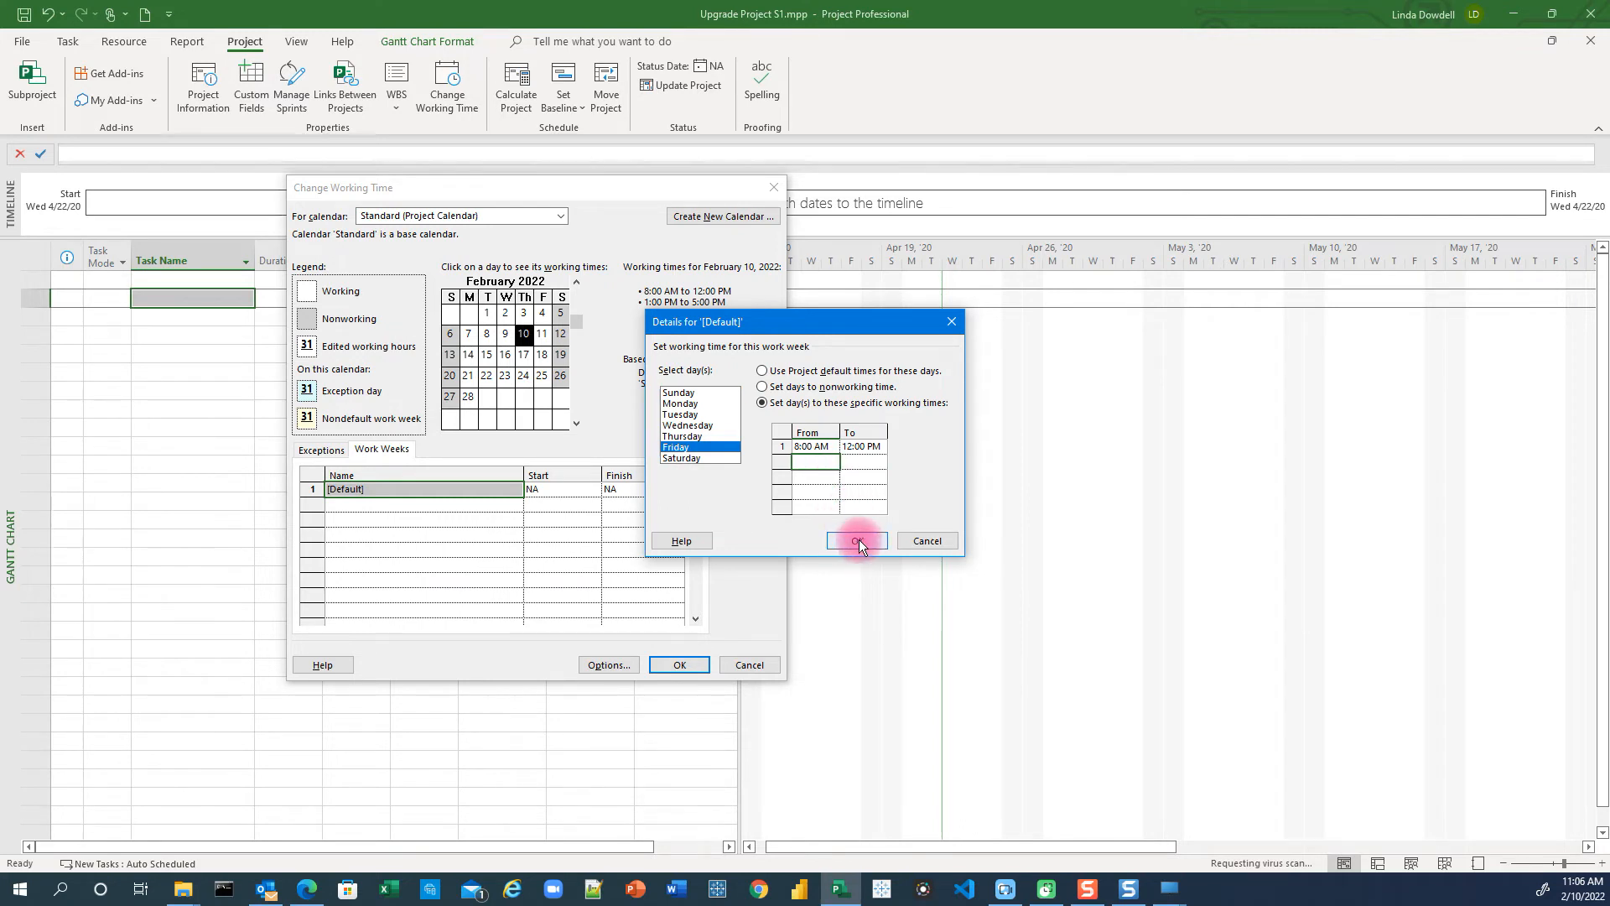
# Set Monday through Friday together to nonworking time in the [Default] work week
pyautogui.click(679, 393)
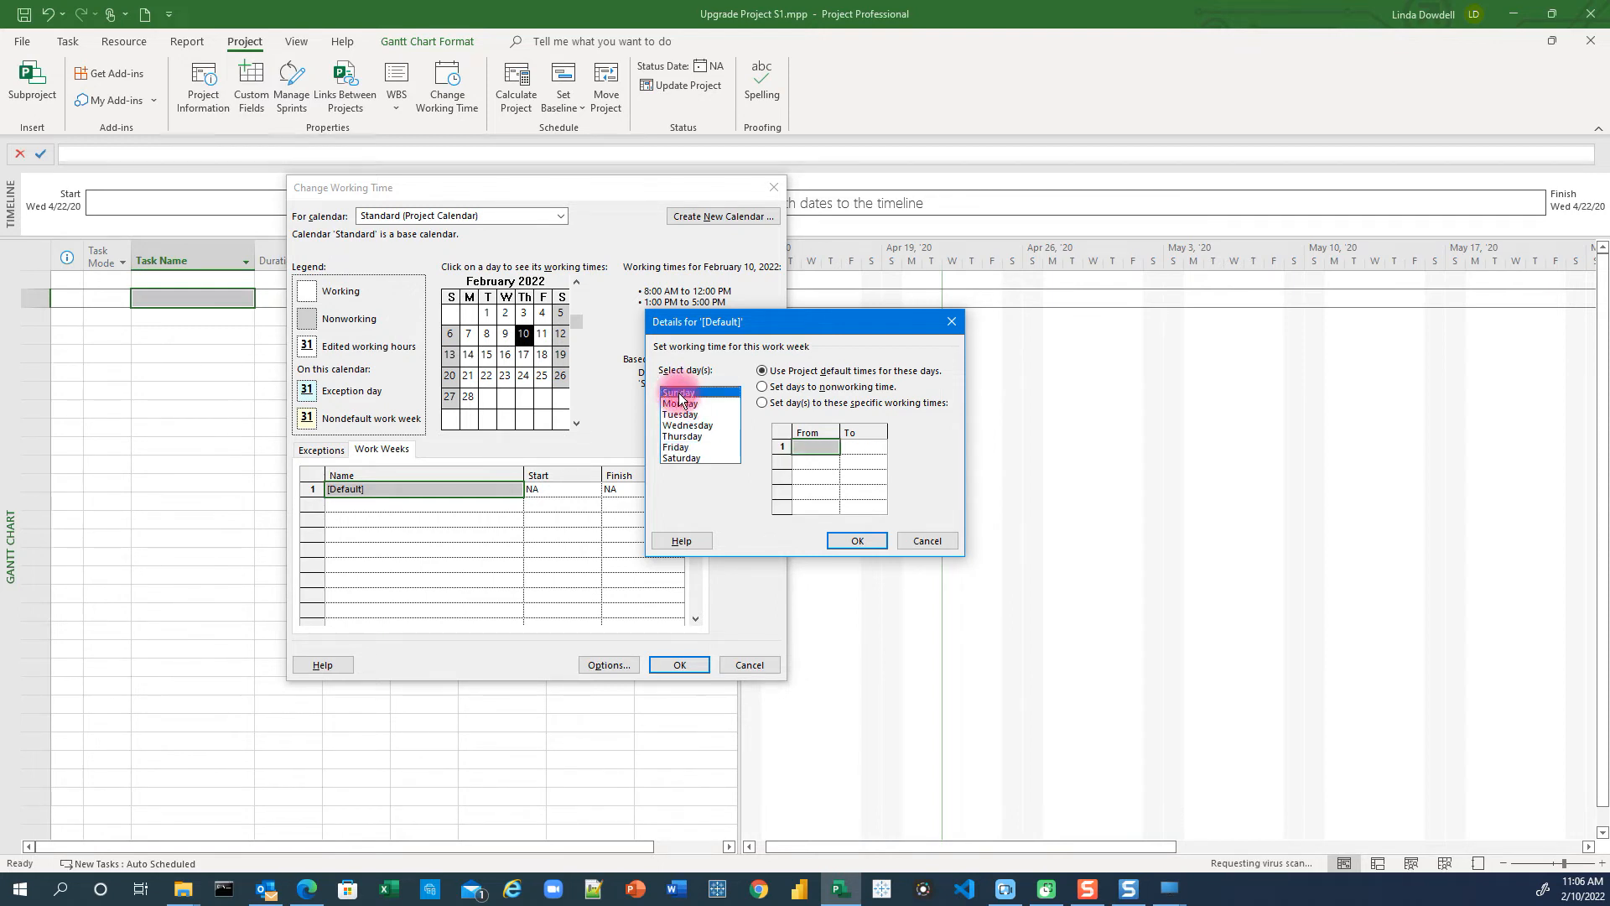
pyautogui.click(681, 403)
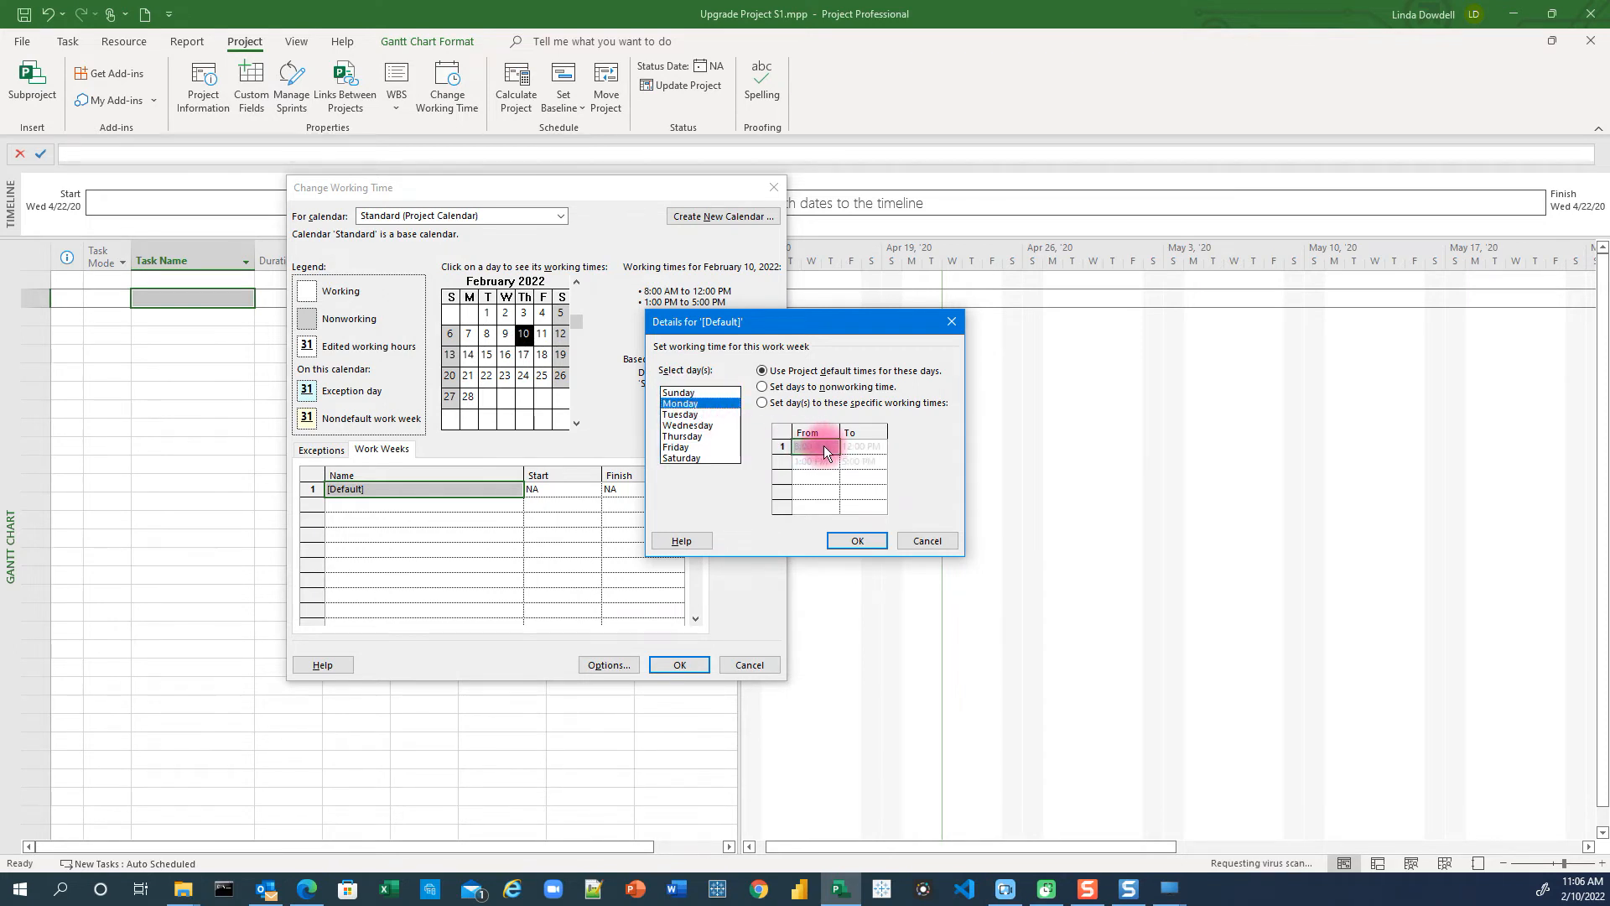
pyautogui.keyDown('shift'); pyautogui.click(679, 426); pyautogui.keyUp('shift')
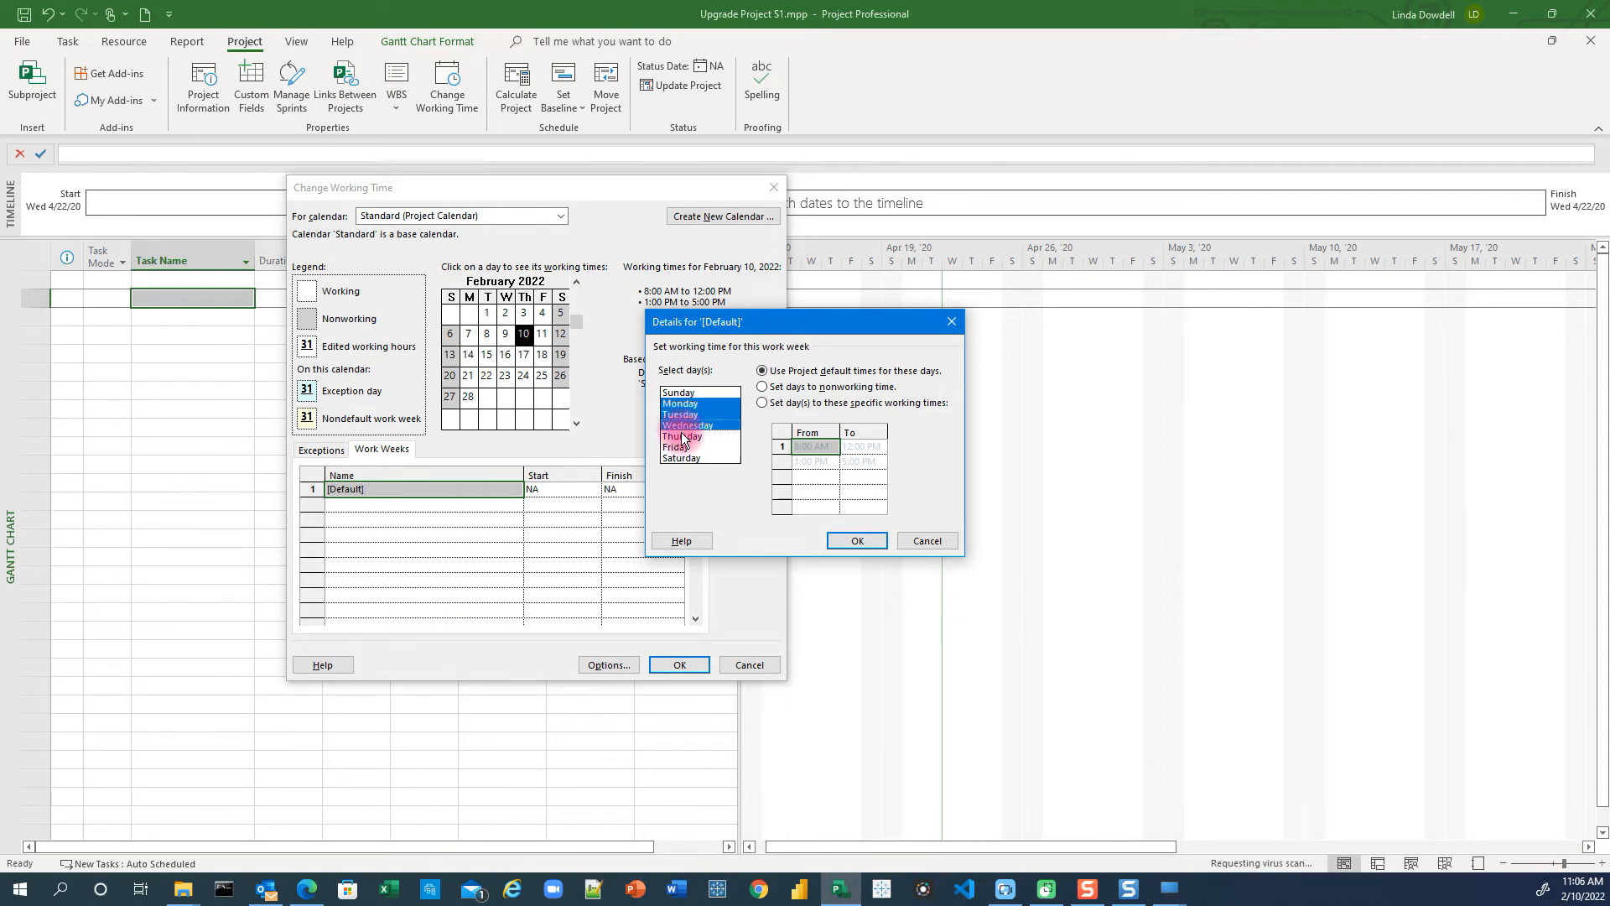
pyautogui.keyDown('shift'); pyautogui.click(682, 436); pyautogui.keyUp('shift')
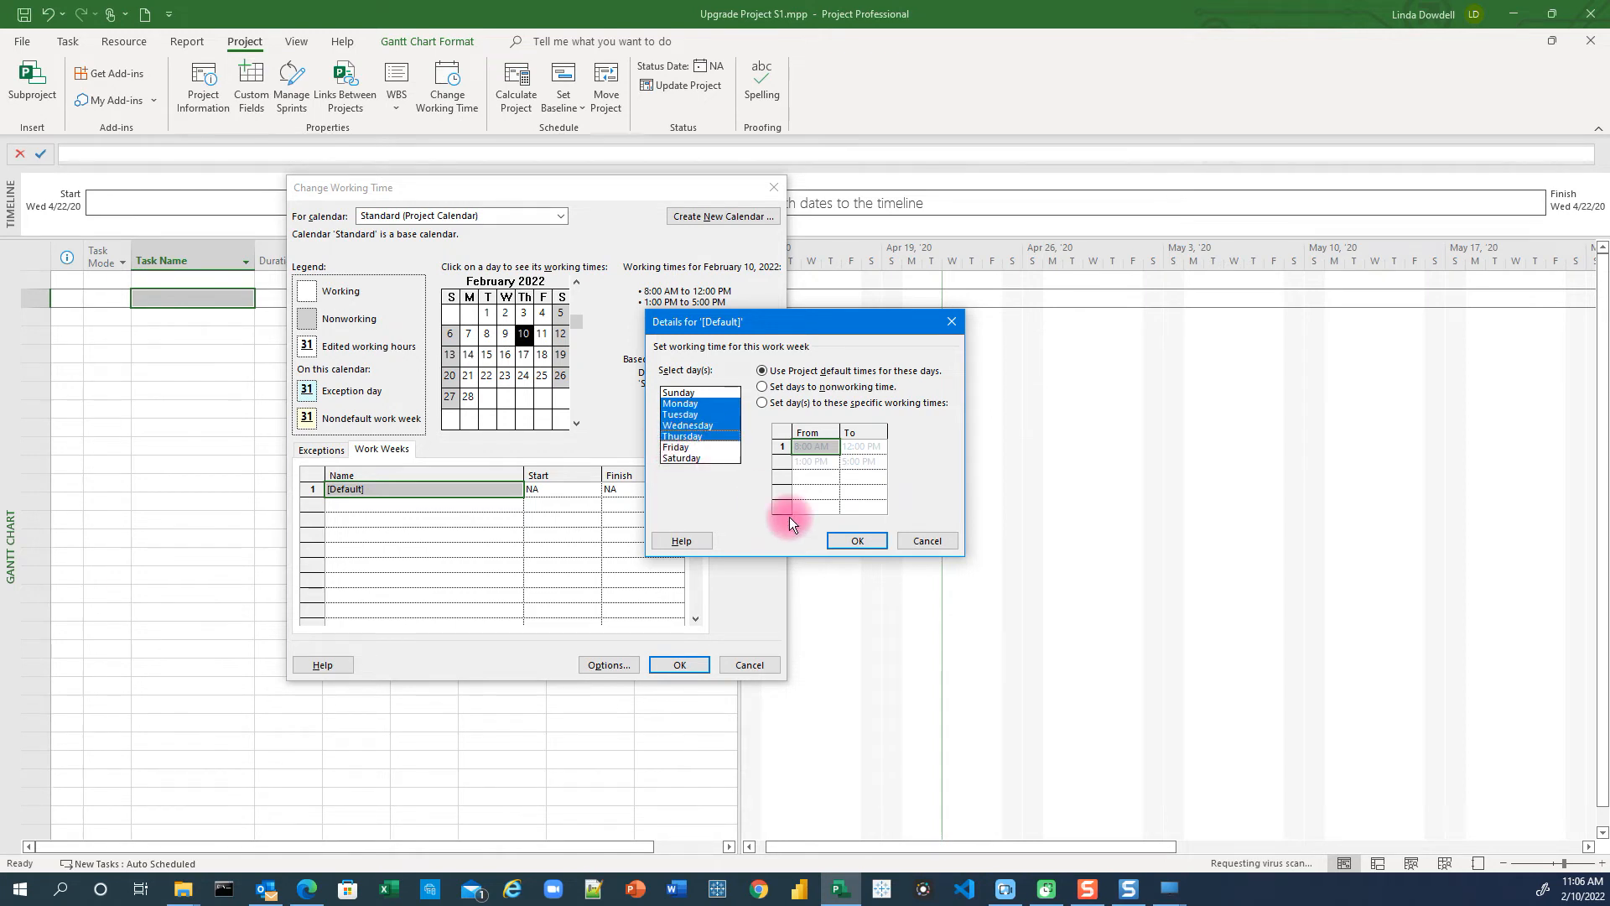
pyautogui.keyDown('shift'); pyautogui.click(686, 447); pyautogui.keyUp('shift')
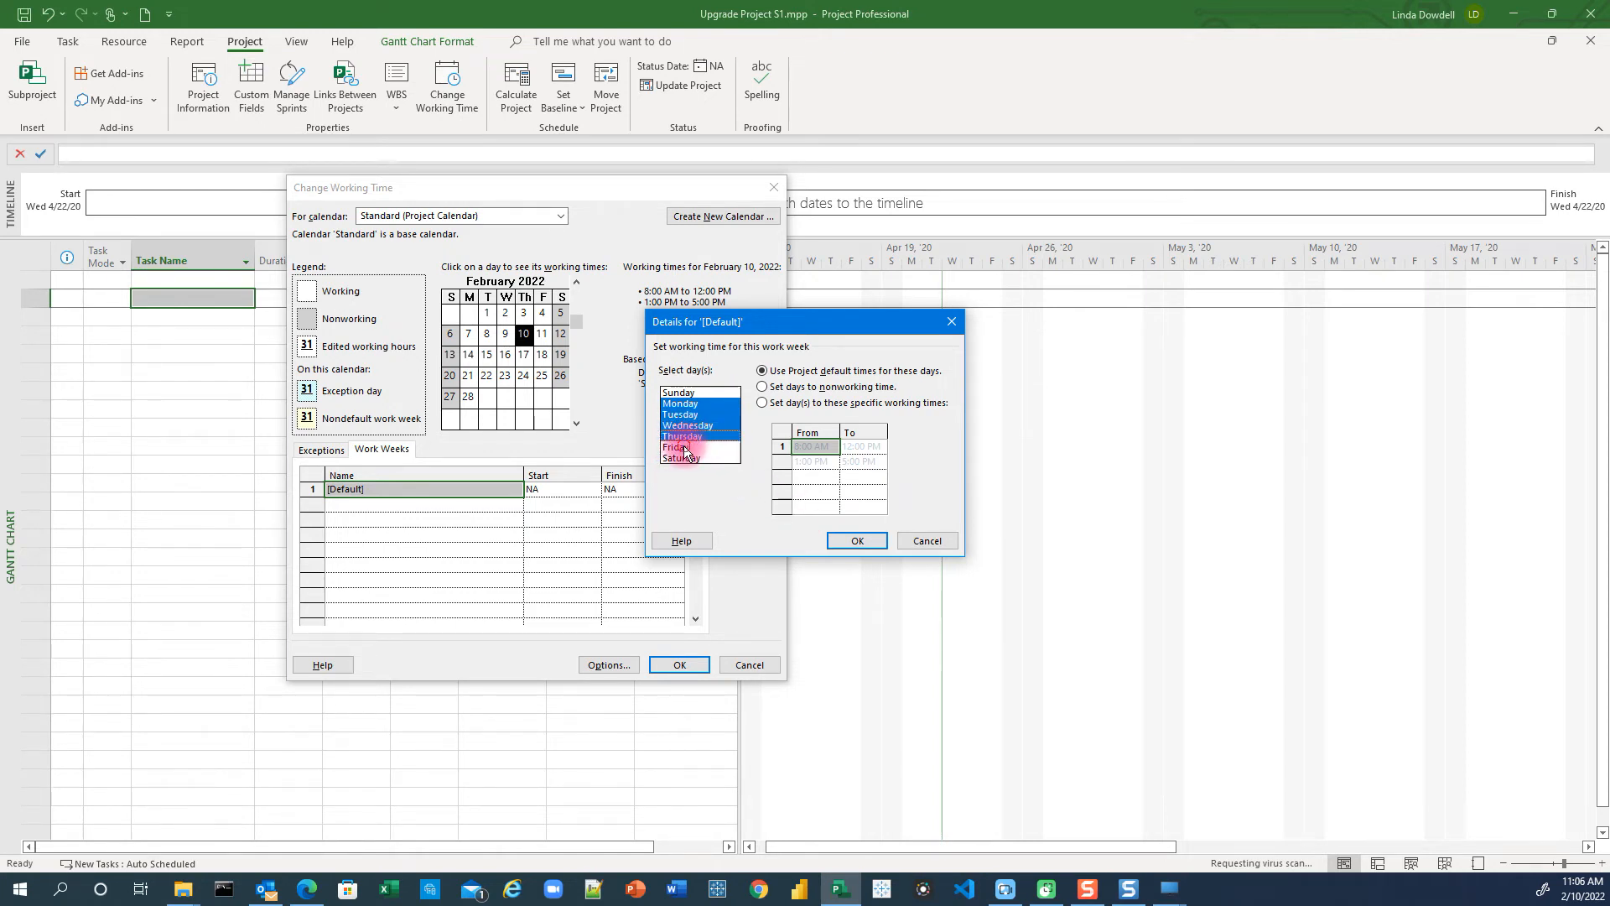
pyautogui.click(763, 388)
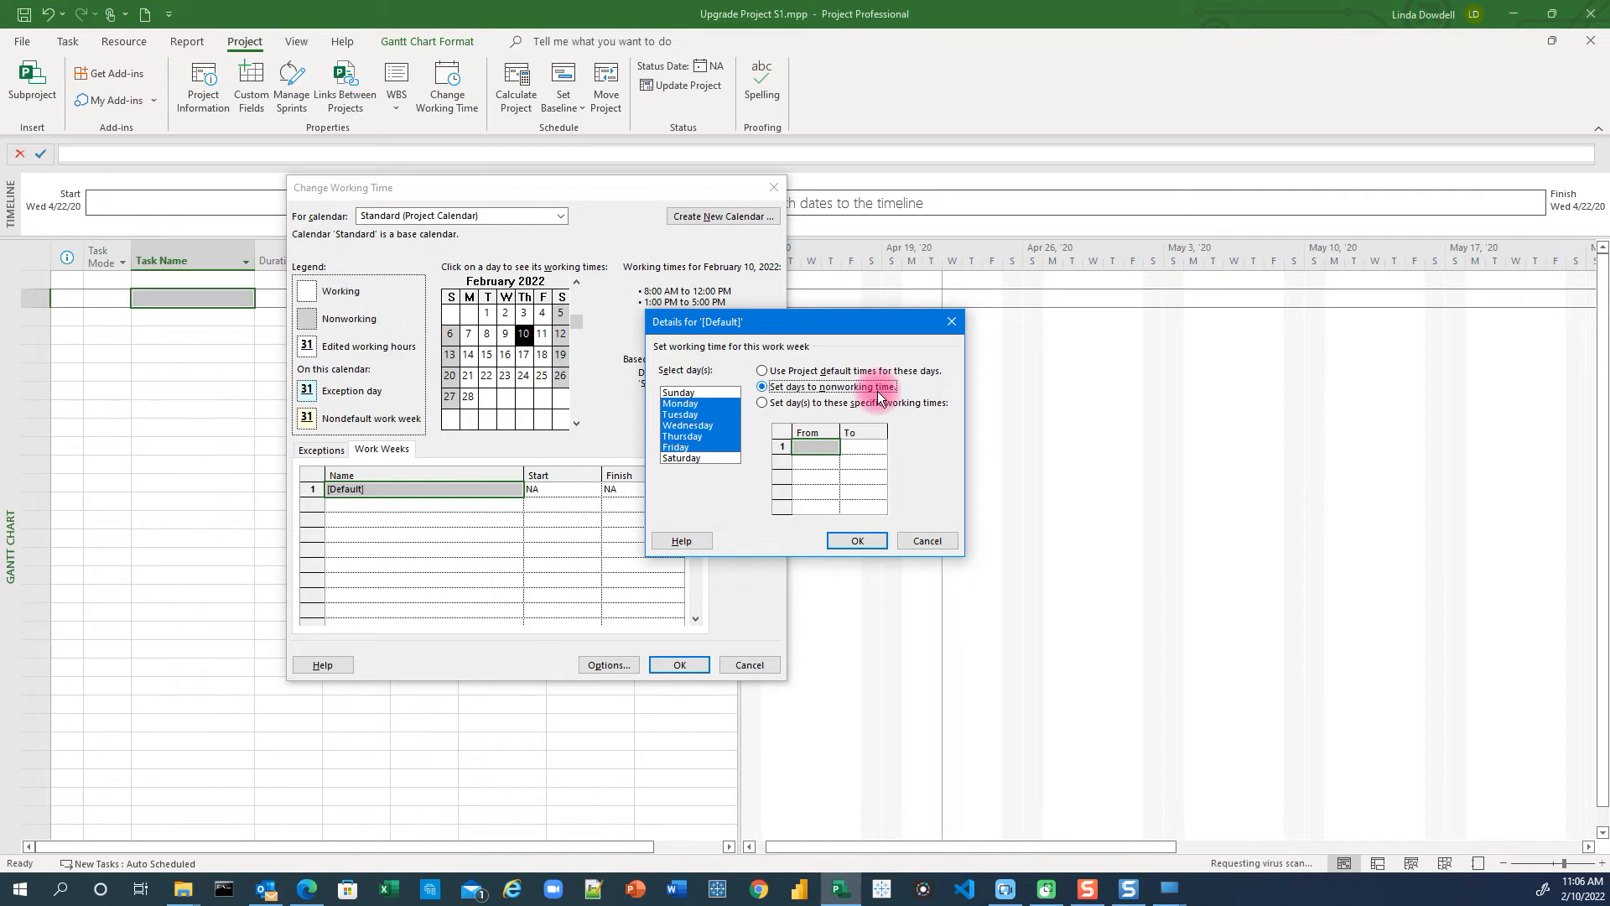
# Give Monday through Friday a specific working period from 10:00 AM to 12:00 PM in the [Default] work week
pyautogui.click(762, 404)
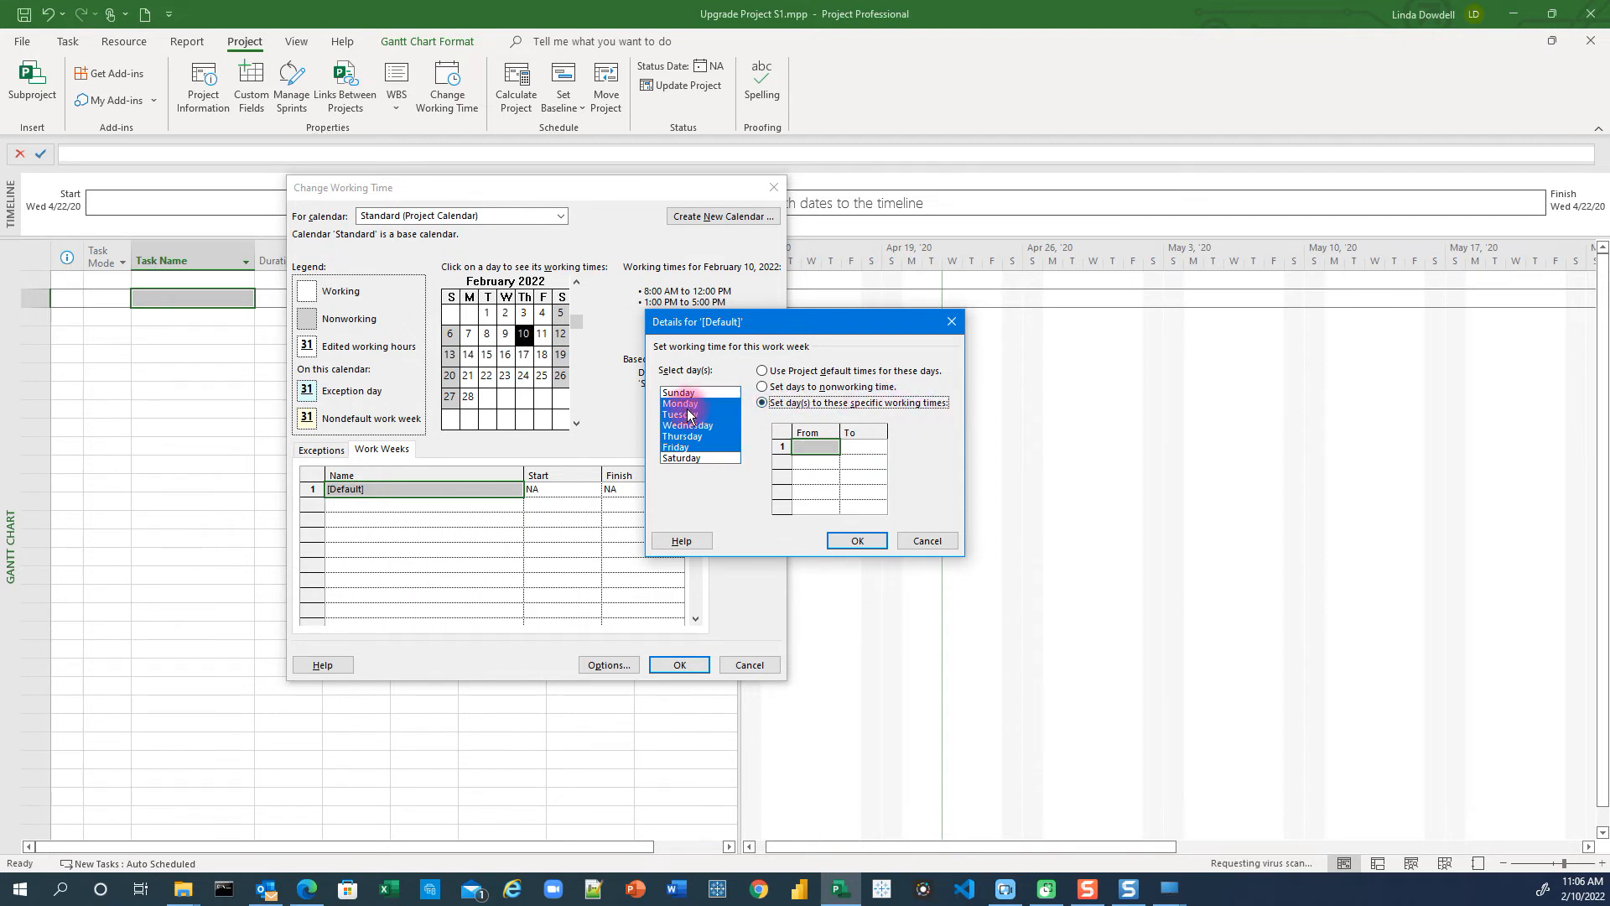
pyautogui.click(815, 446)
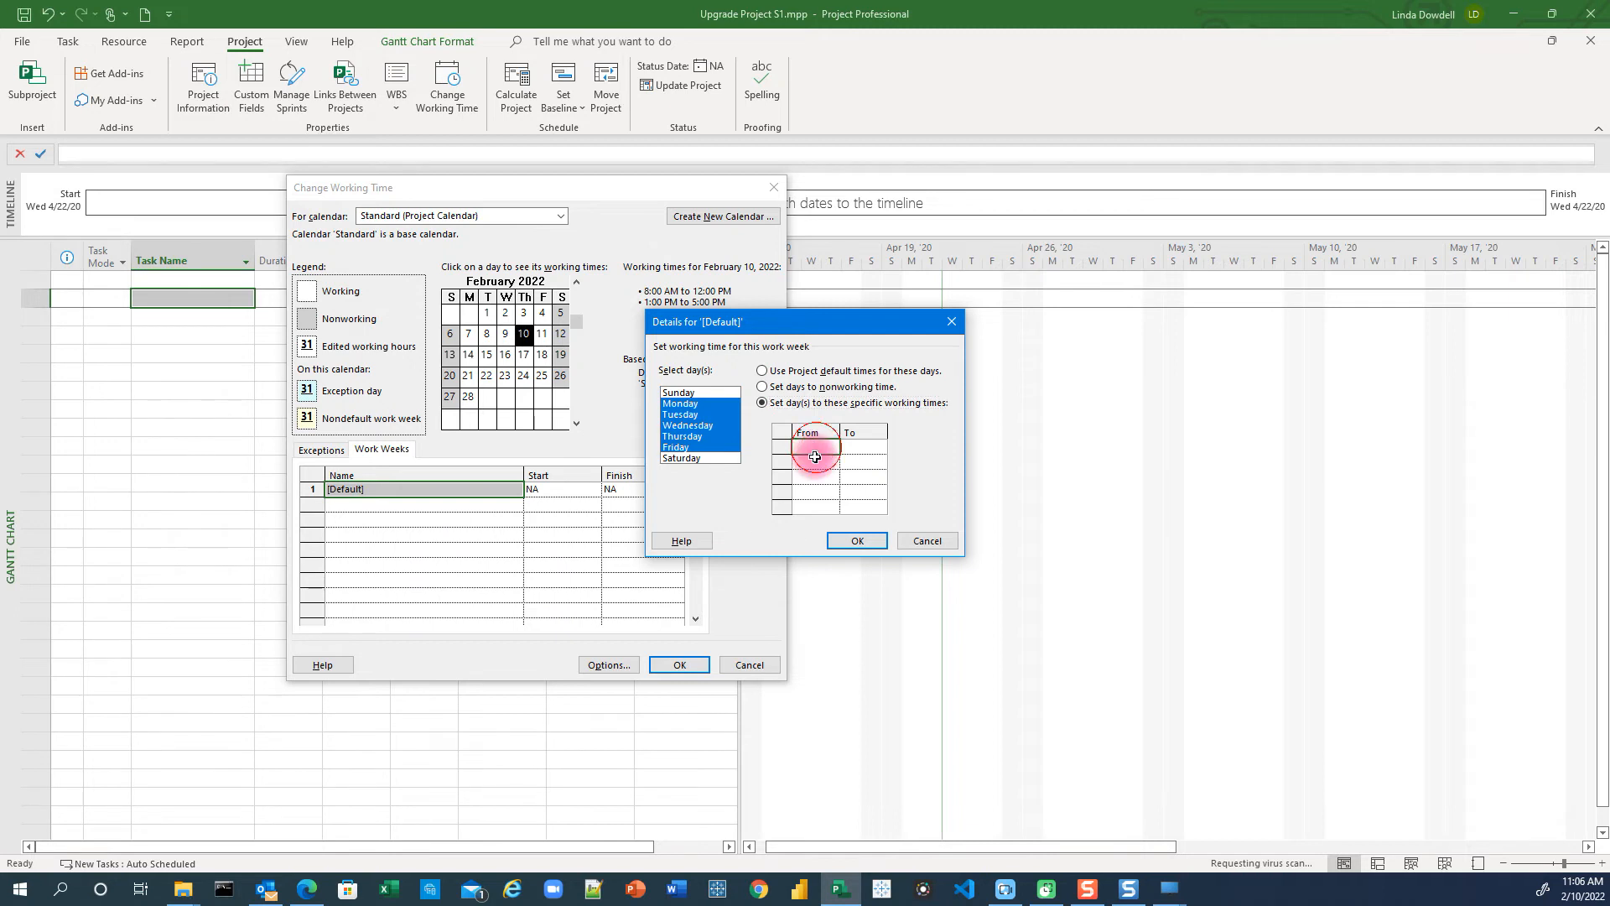
pyautogui.write('10')
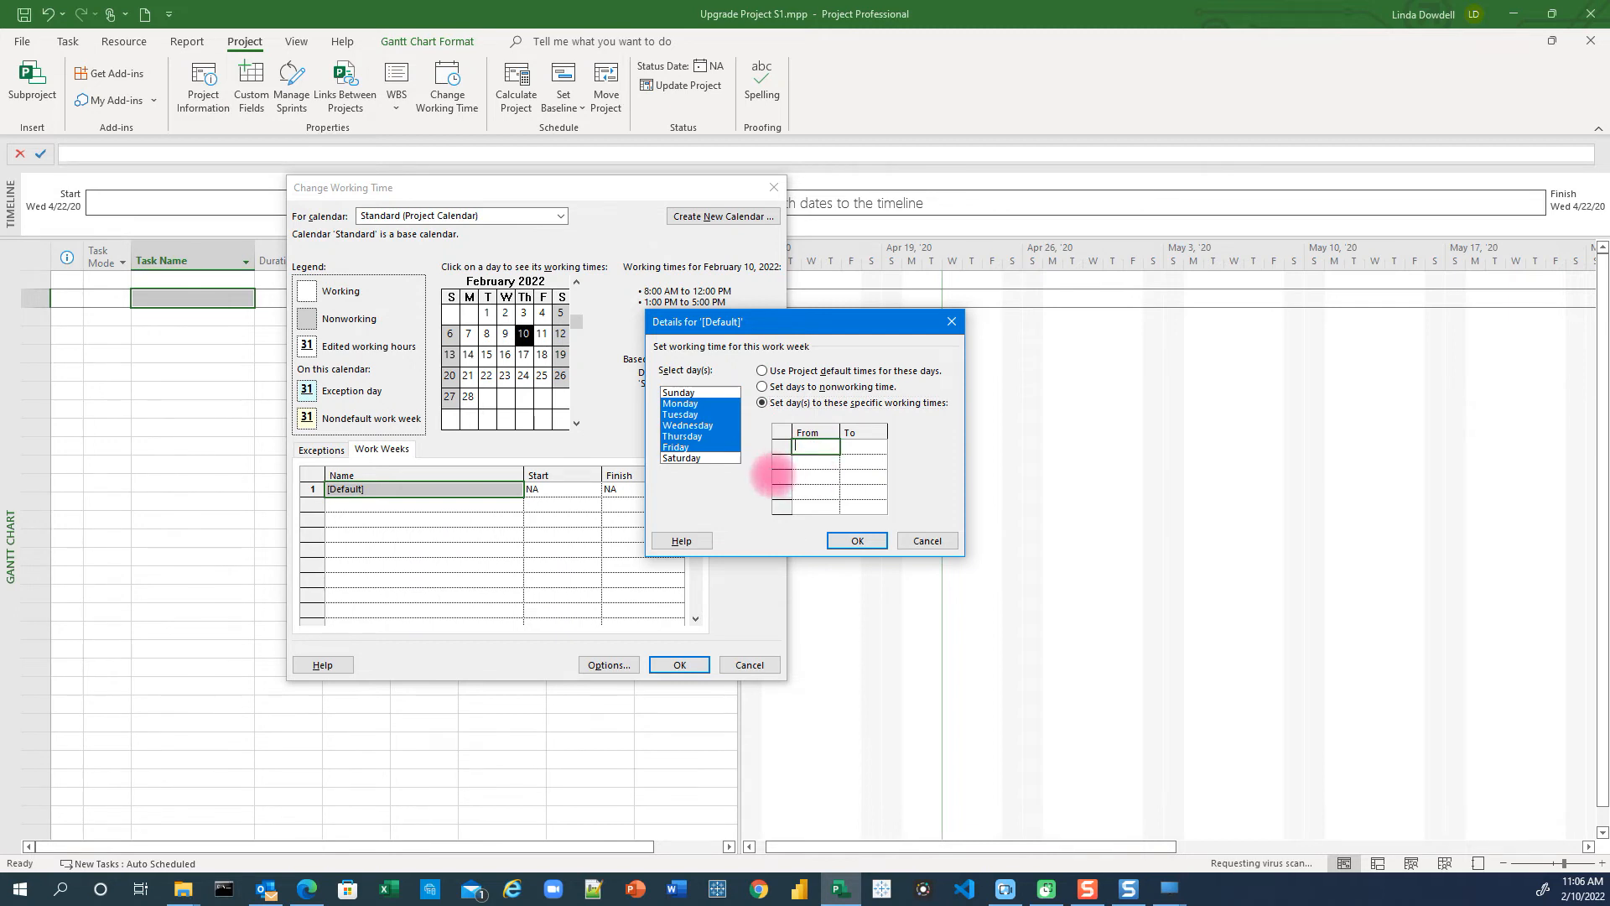
pyautogui.write(':00')
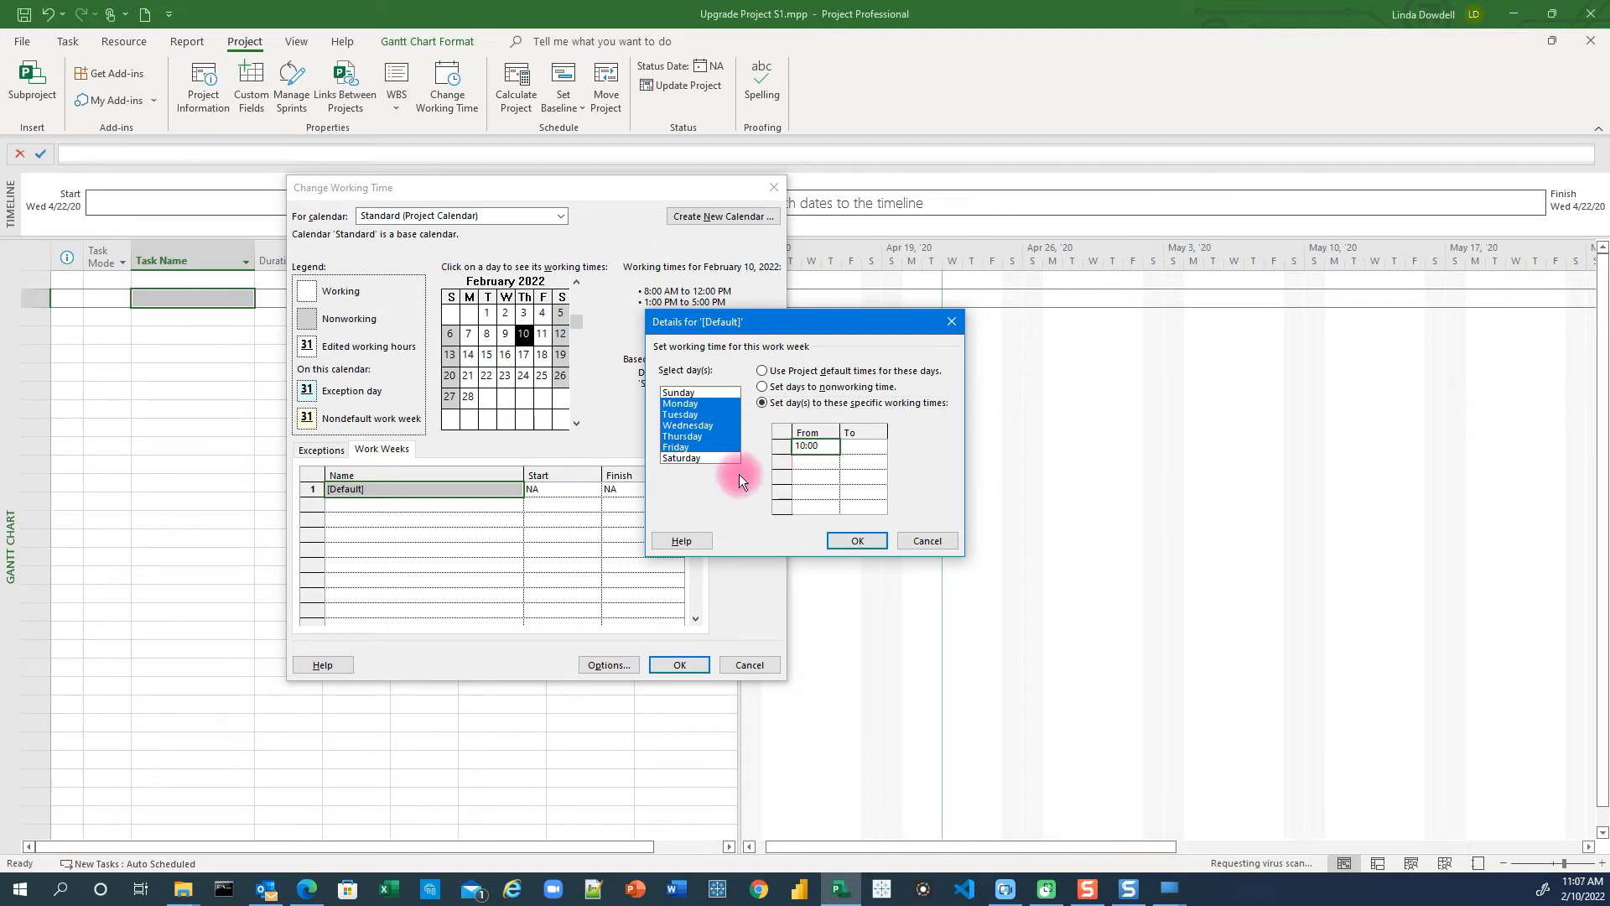
pyautogui.write(' am')
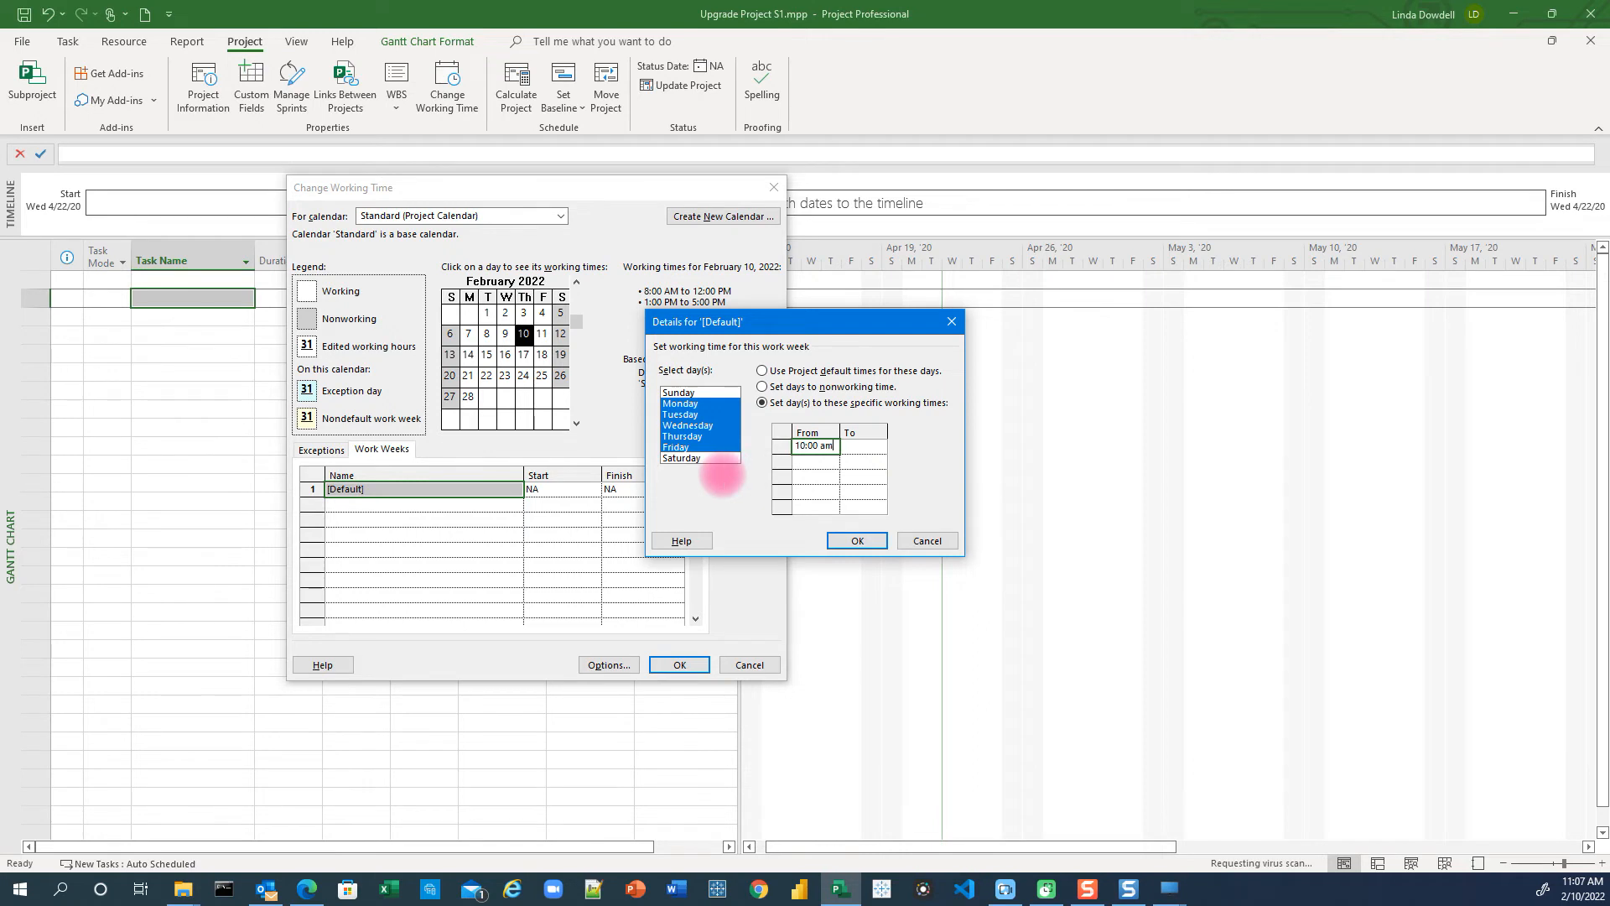
pyautogui.press('Return')
pyautogui.click(862, 447)
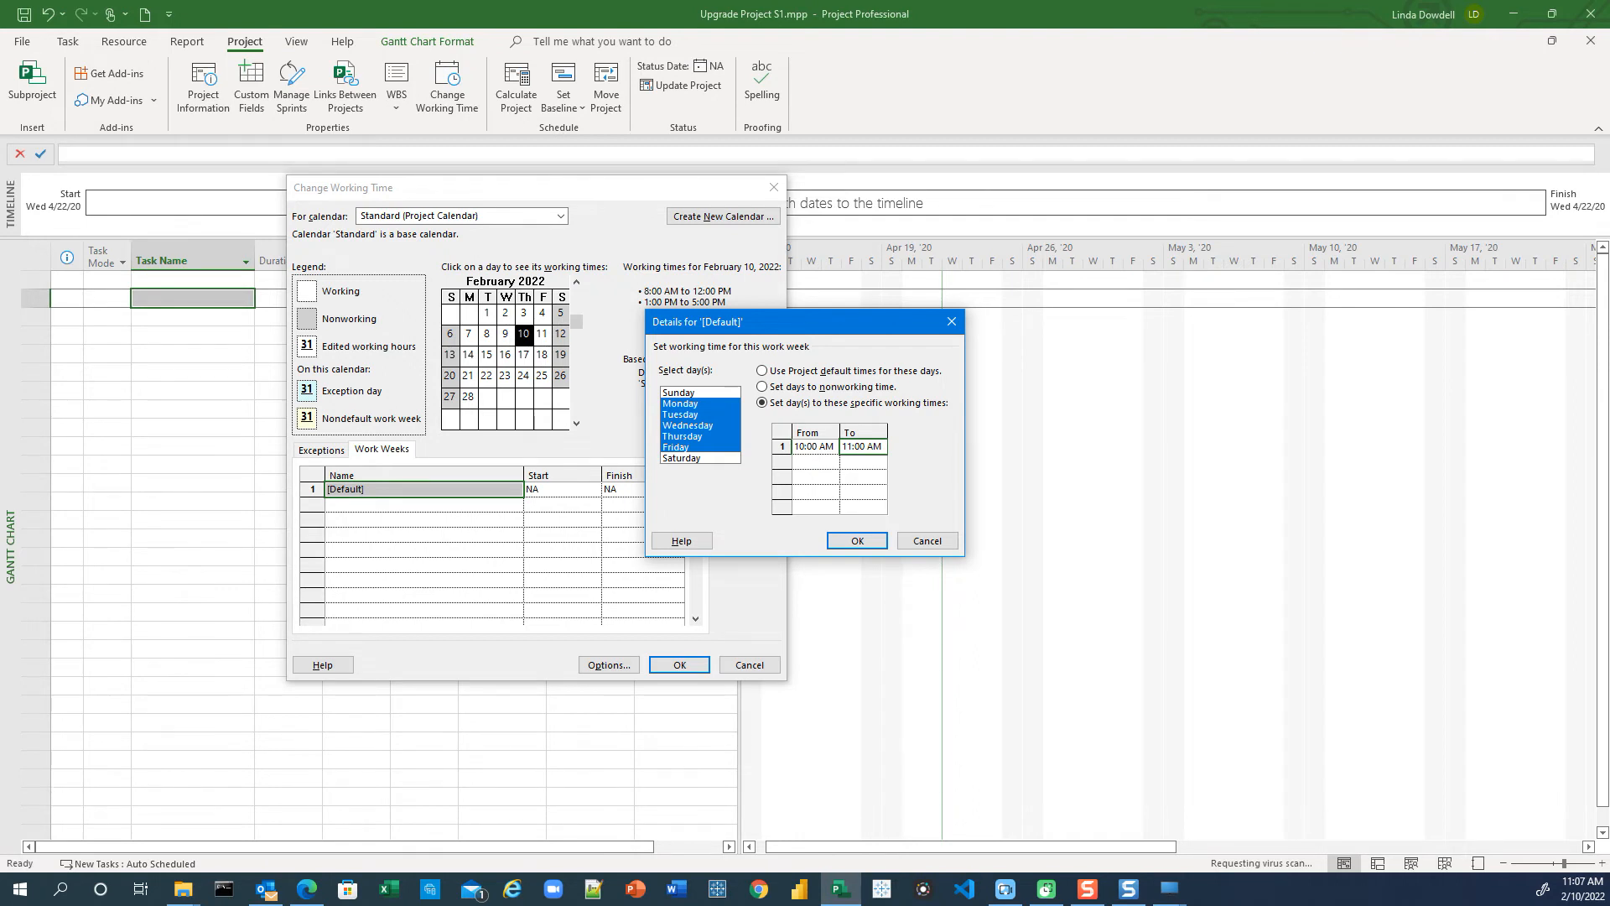
pyautogui.write('12:00 pm')
# Add a second working period from 1:00 PM to 6:00 PM for Monday through Friday, and discard the [Default] work week edits
pyautogui.click(810, 461)
pyautogui.write('2')
pyautogui.press('BackSpace')
pyautogui.press('BackSpace')
pyautogui.write('1:00 pm.')
pyautogui.click(861, 462)
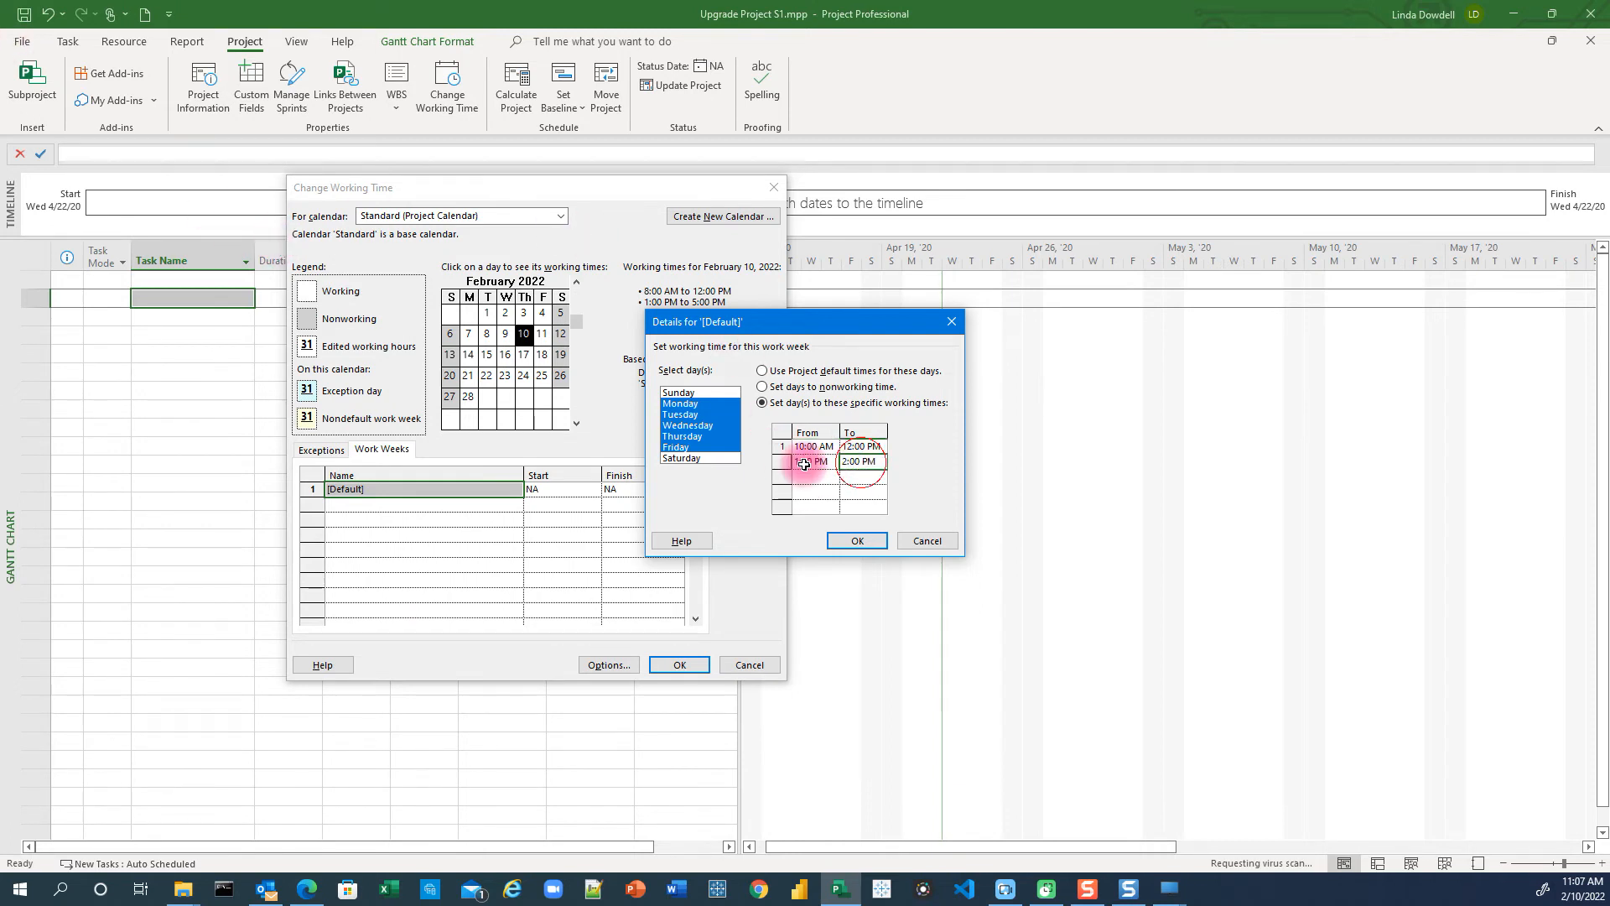
pyautogui.write('6')
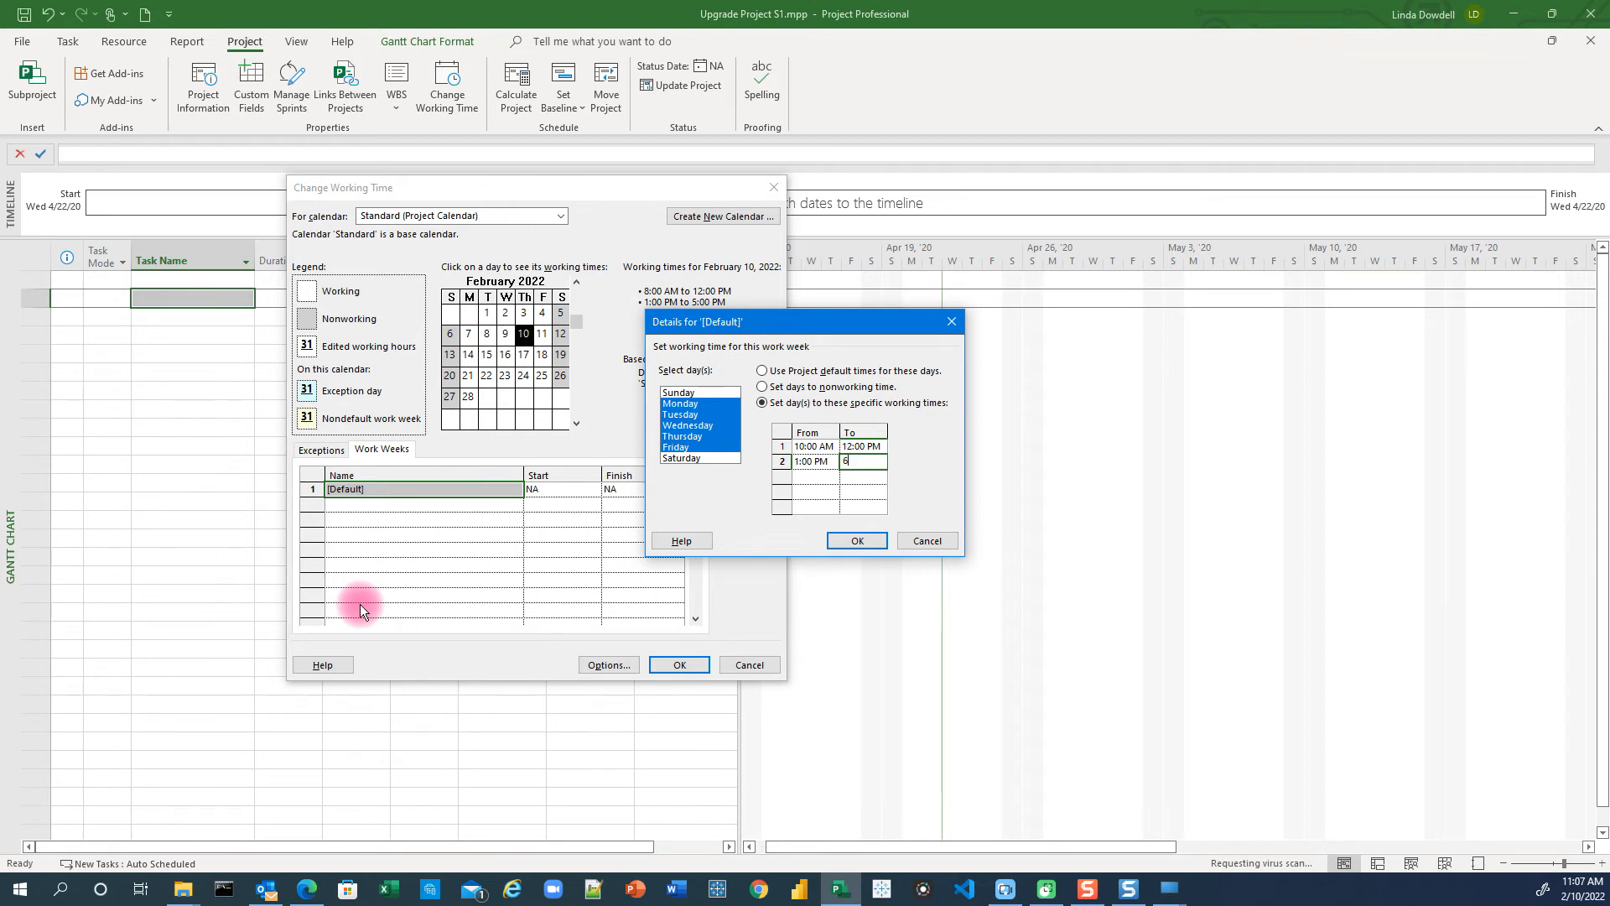
pyautogui.write(':00 pm.')
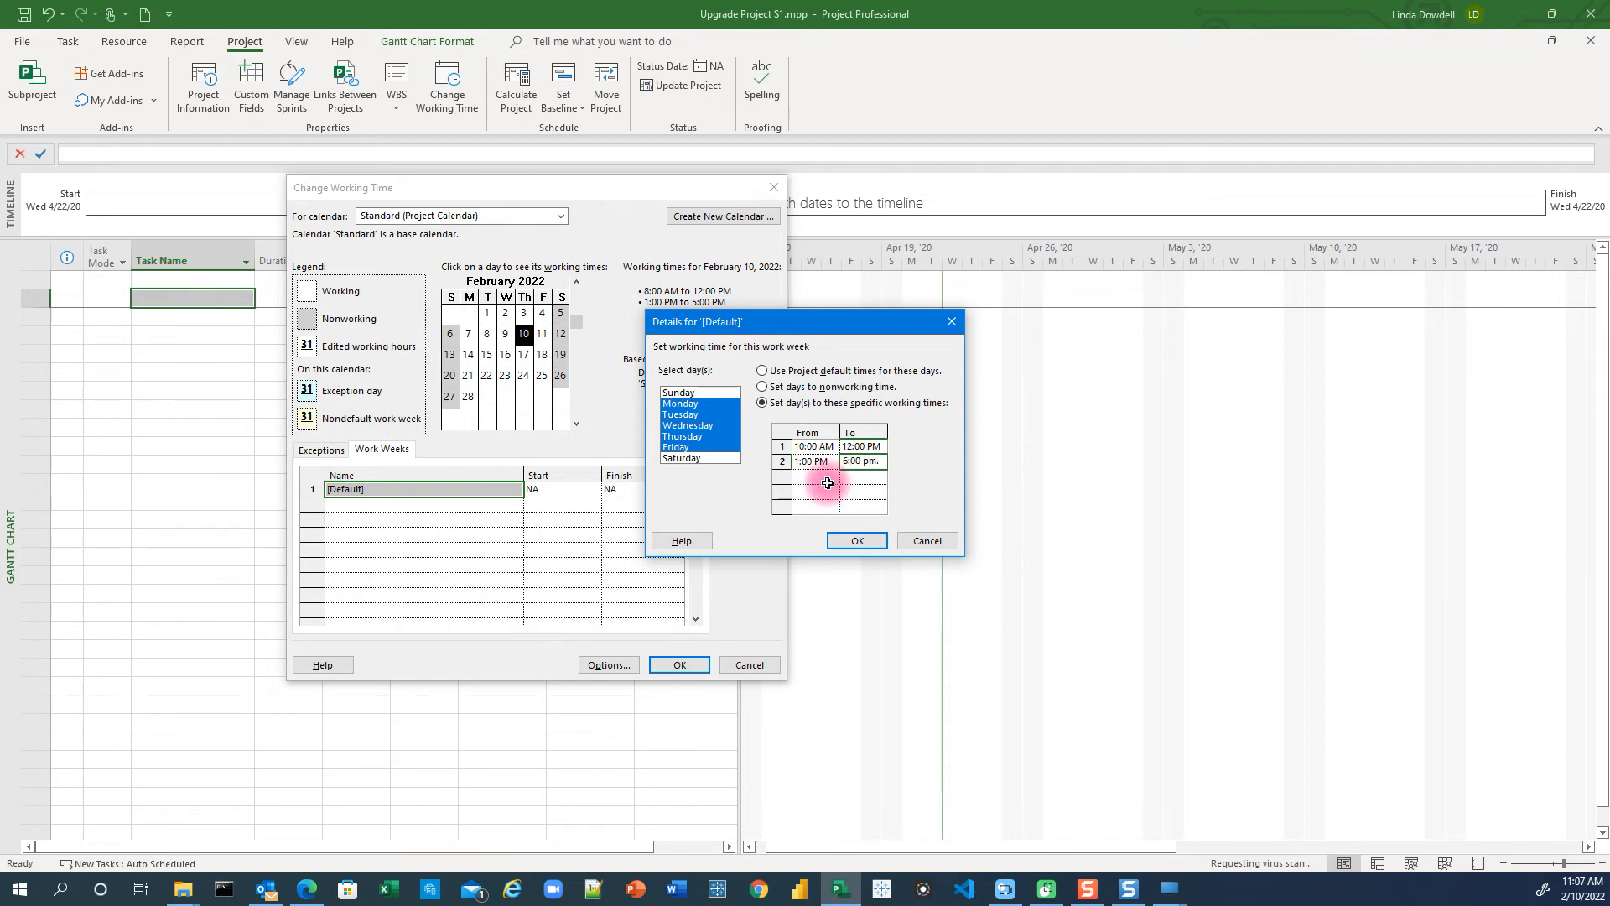
pyautogui.click(814, 476)
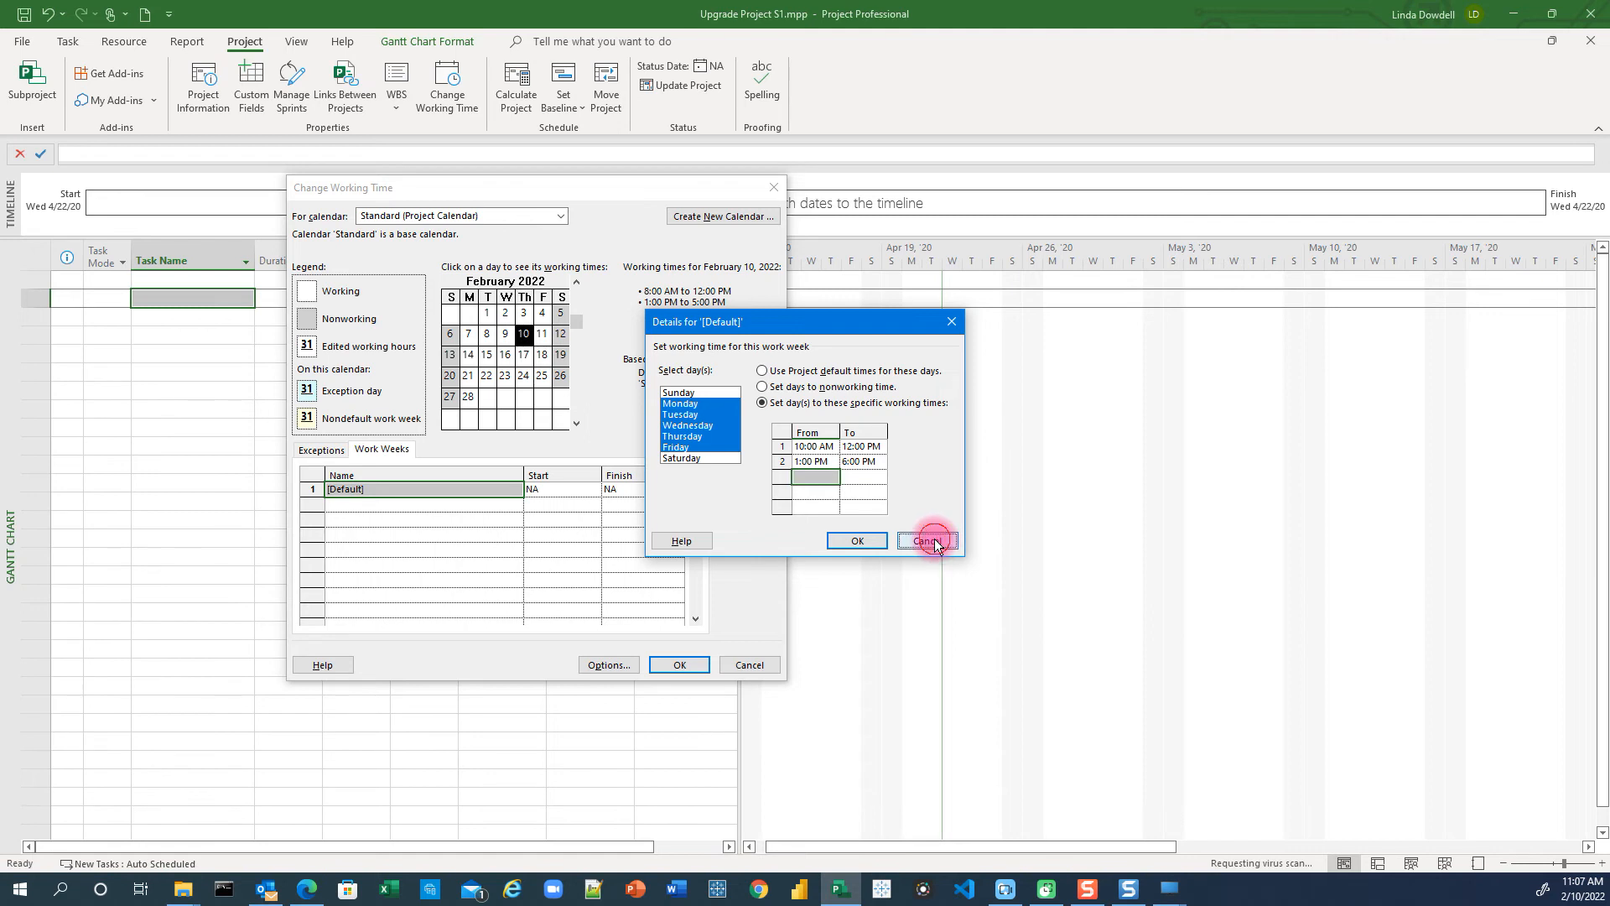
pyautogui.click(937, 544)
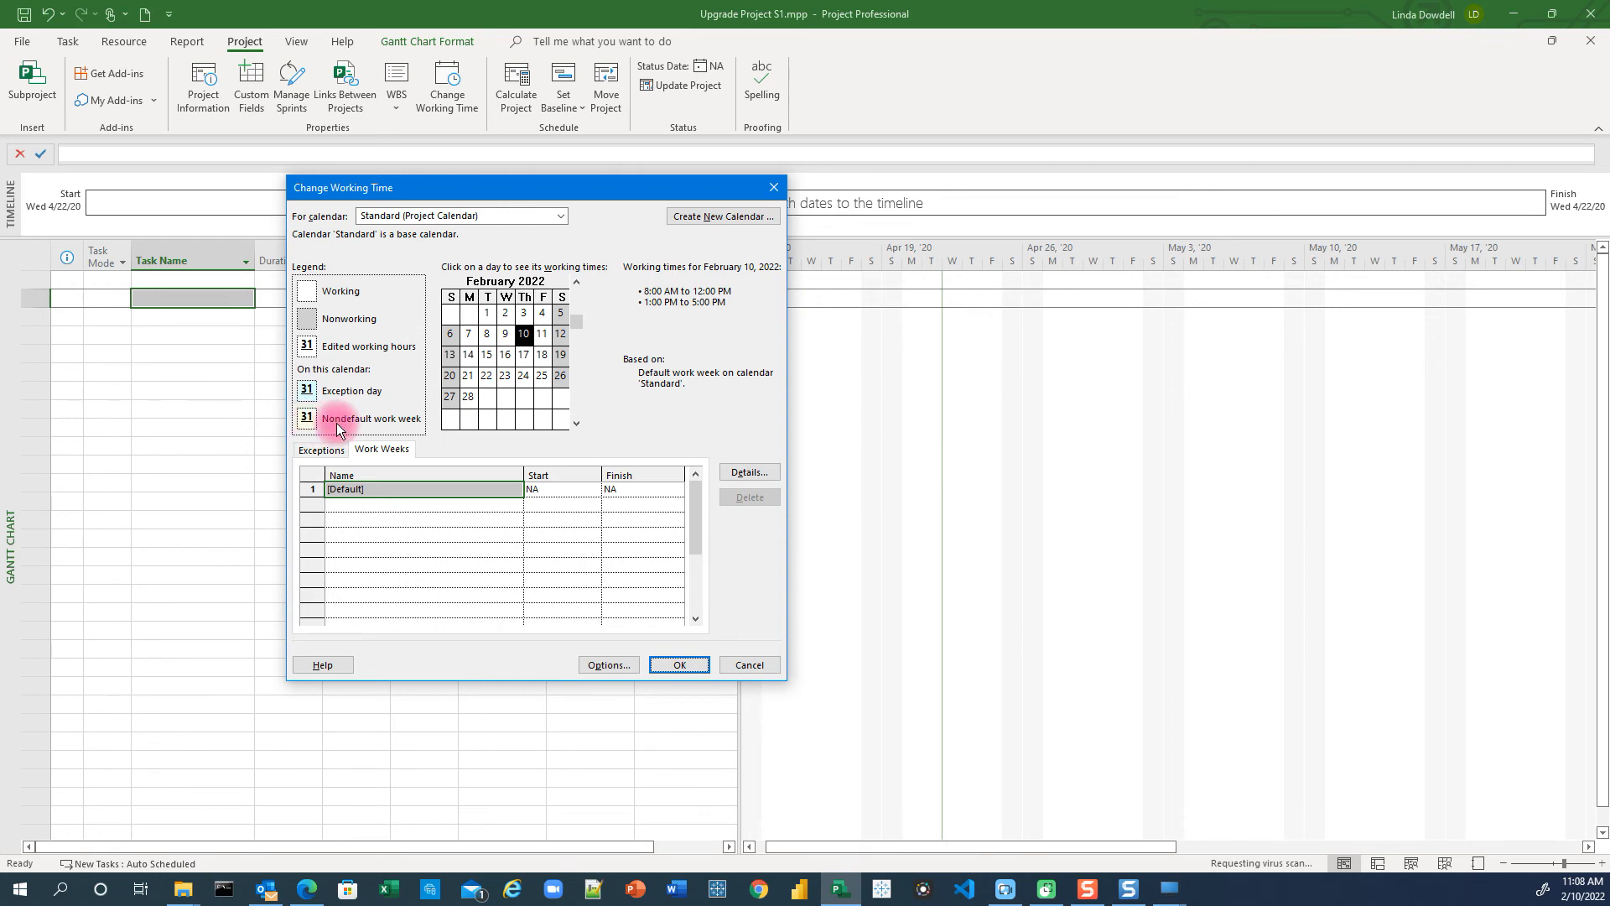
# Review the Standard calendar's April and May 2022 days against the legend, including the working times for April 27
pyautogui.click(577, 426)
pyautogui.click(577, 426)
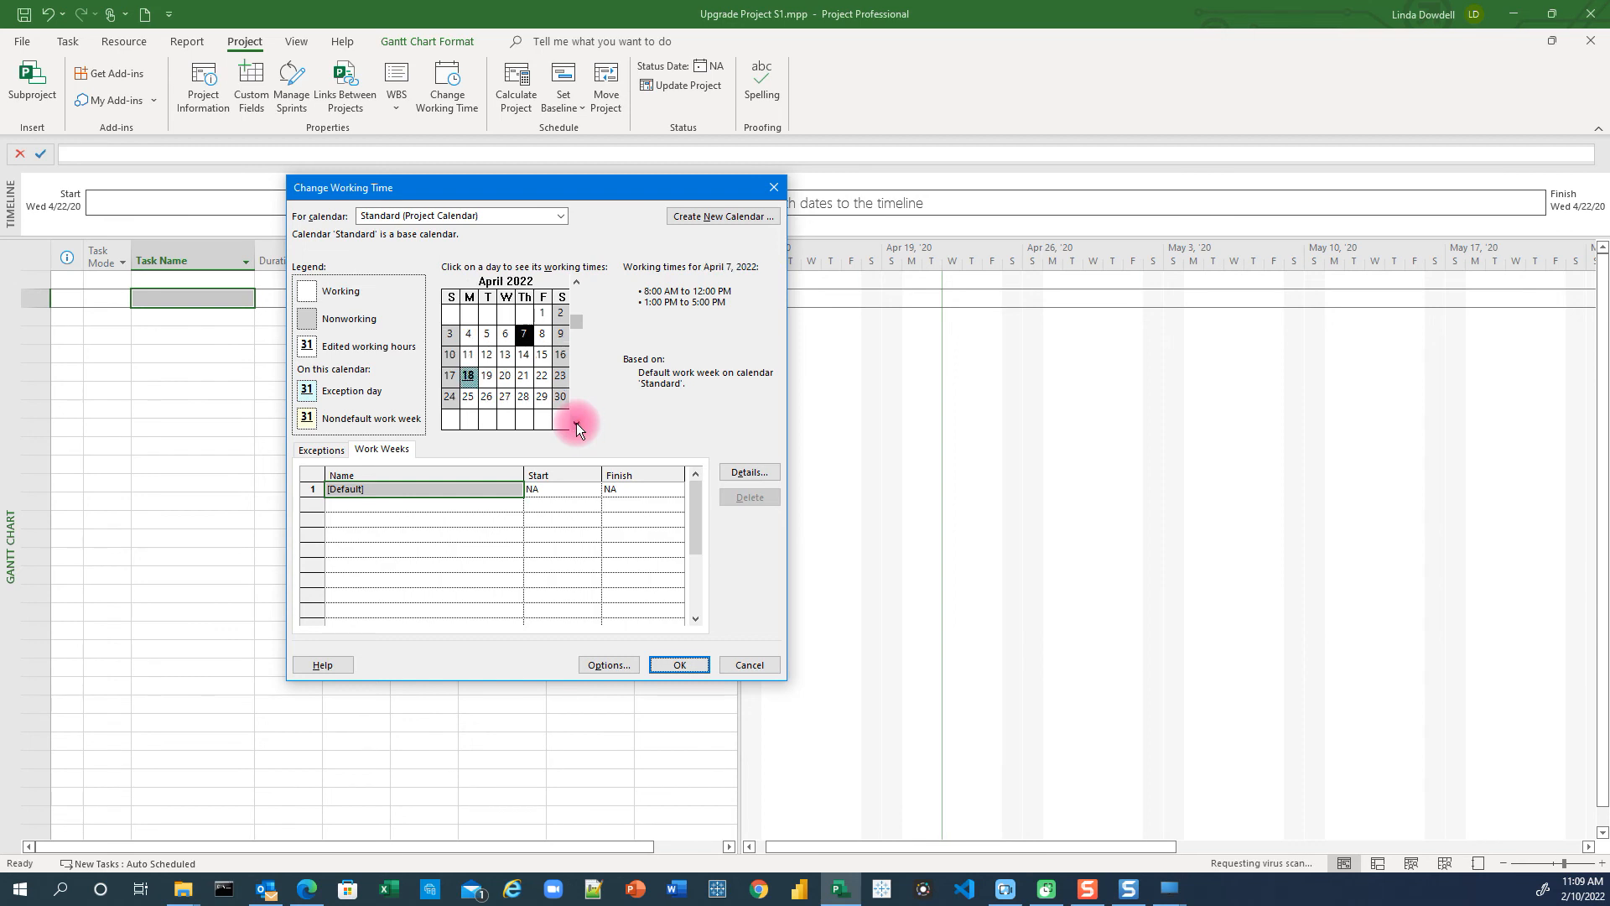
pyautogui.click(471, 382)
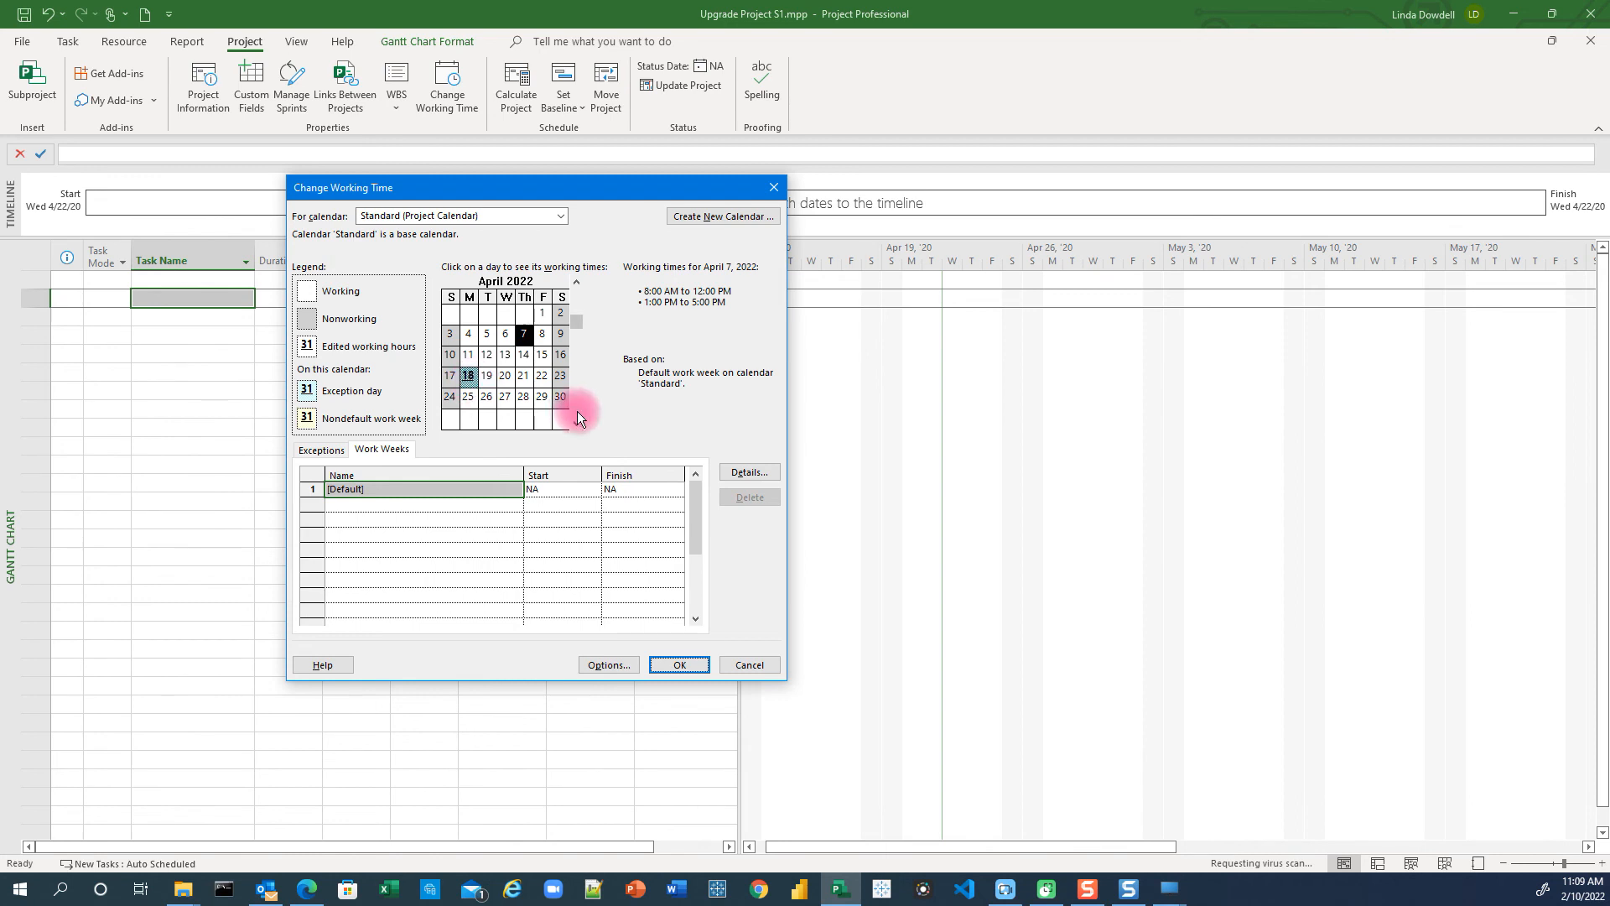
pyautogui.click(507, 403)
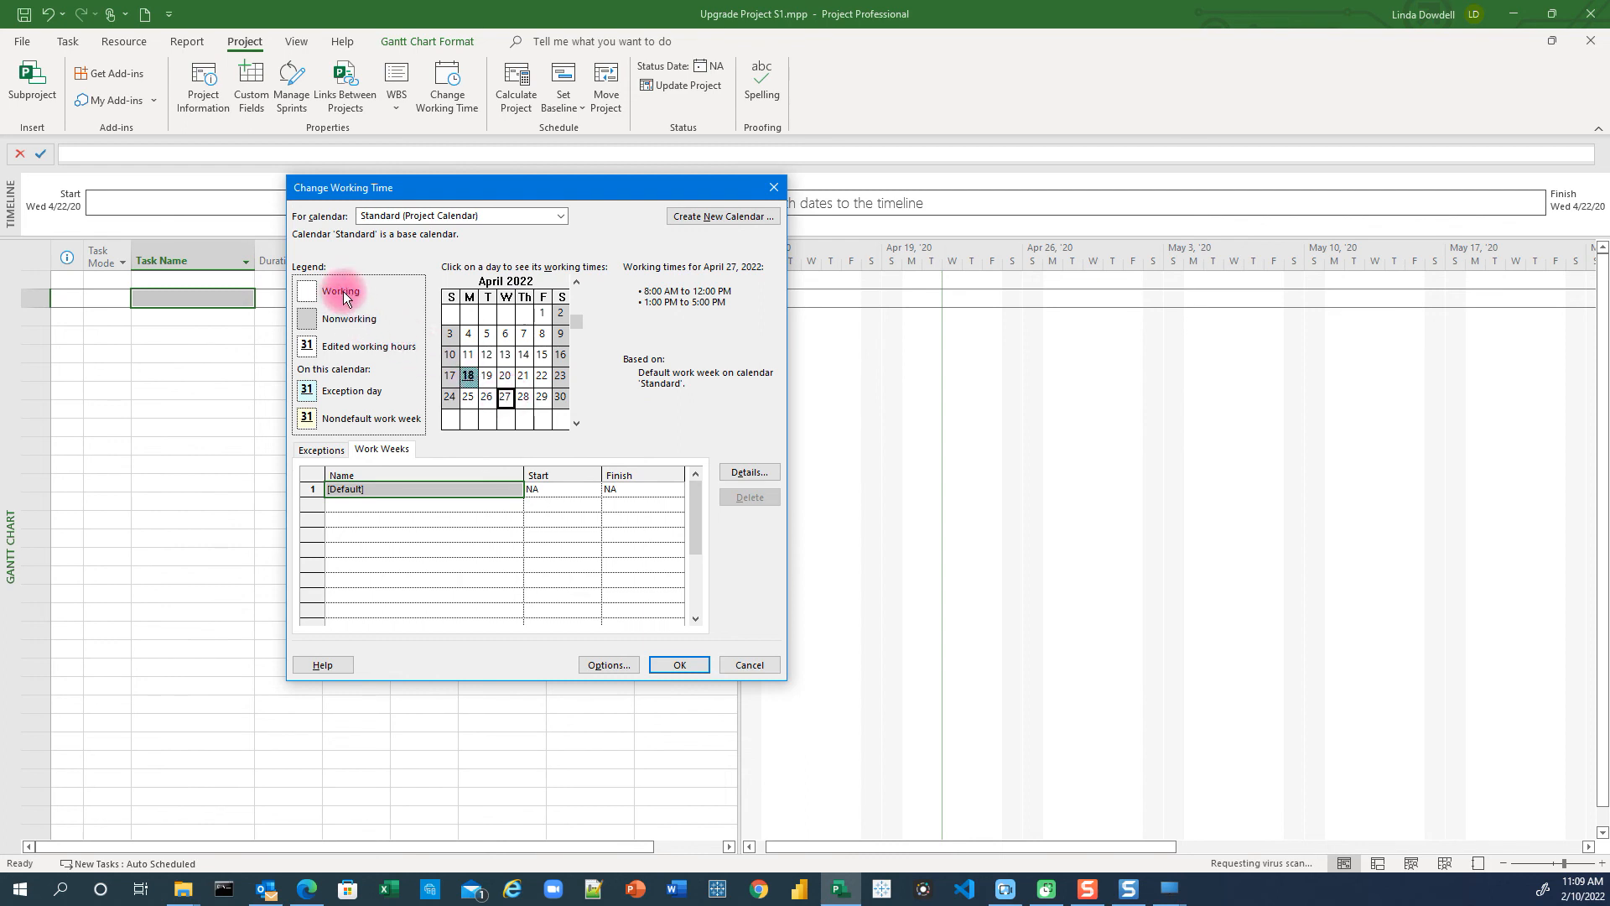
pyautogui.click(577, 425)
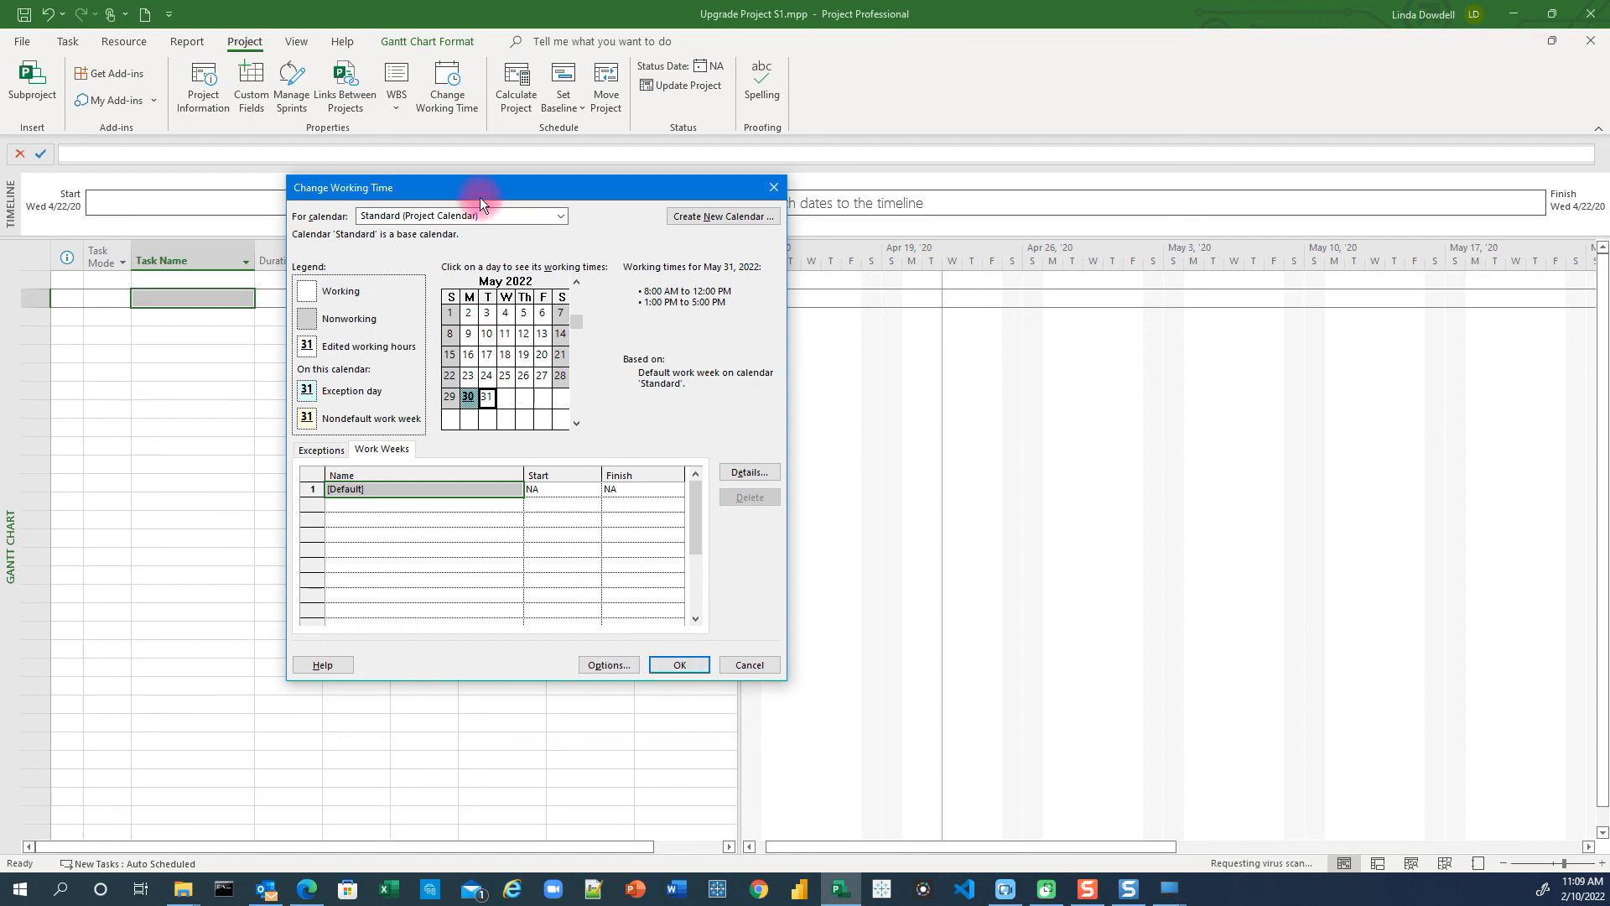
# Keep Standard (Project Calendar) as the selected calendar and accept the working-time changes
pyautogui.click(559, 217)
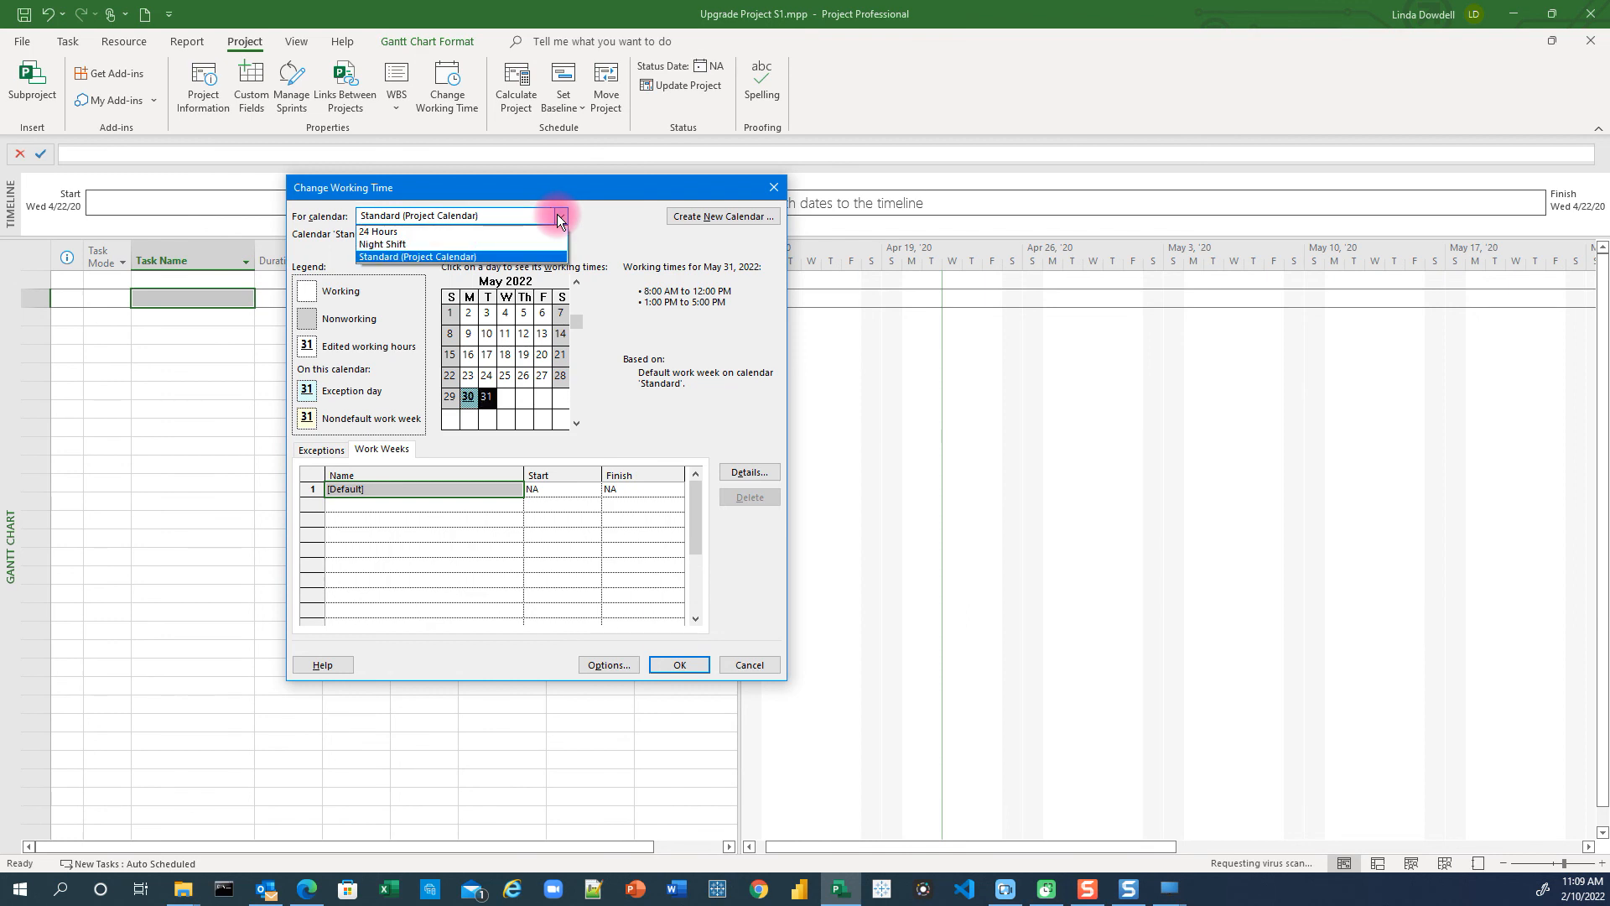
pyautogui.click(375, 255)
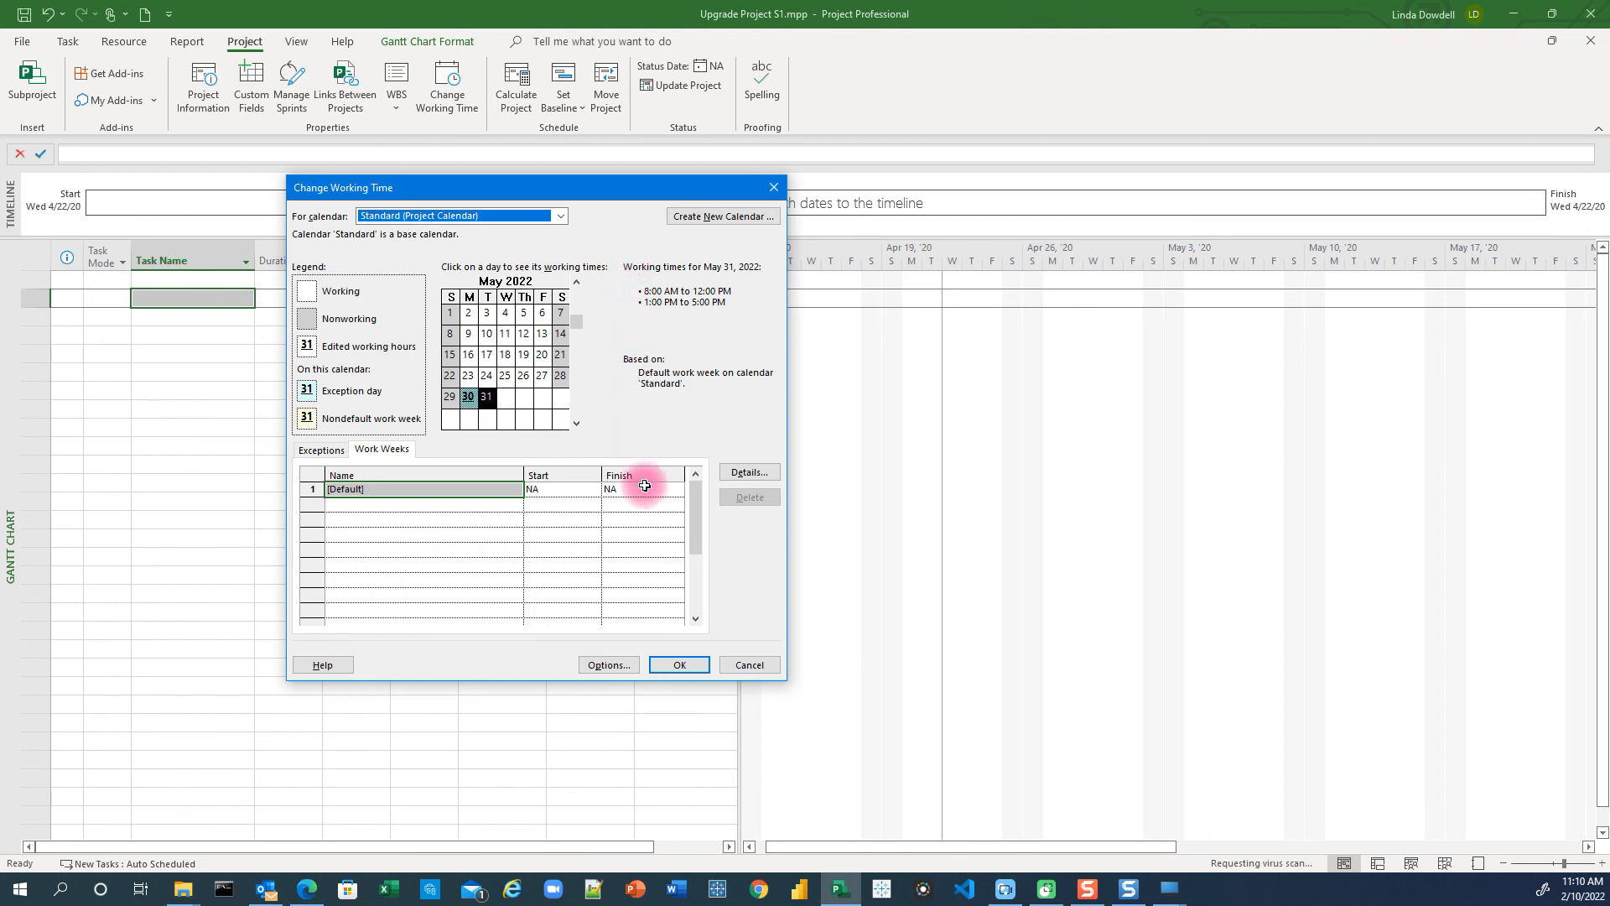
pyautogui.click(677, 666)
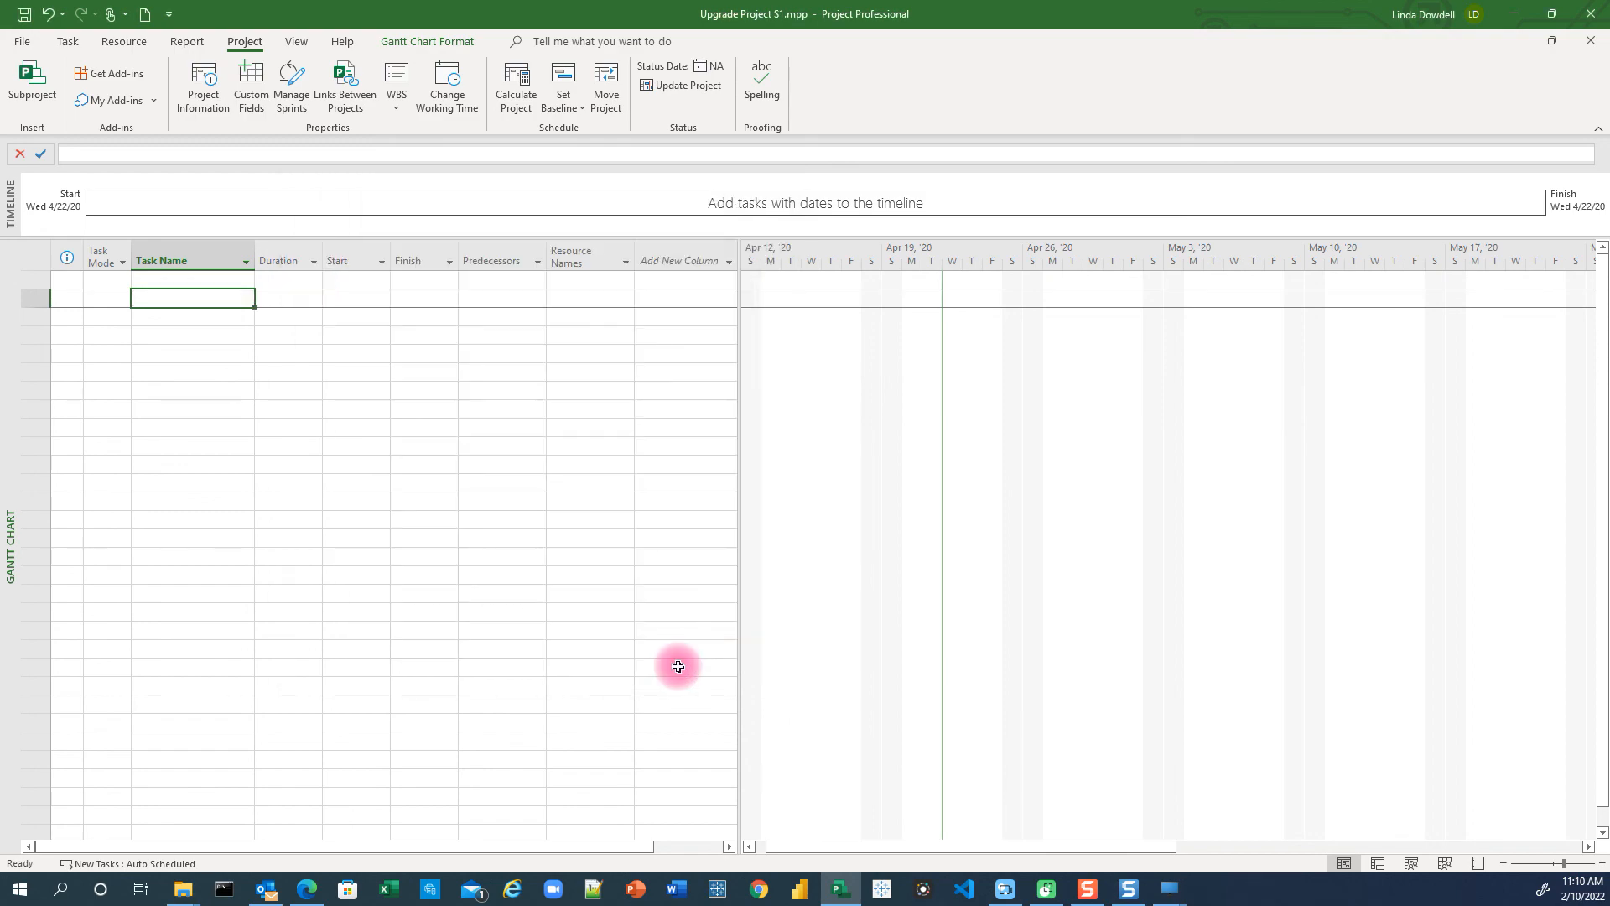